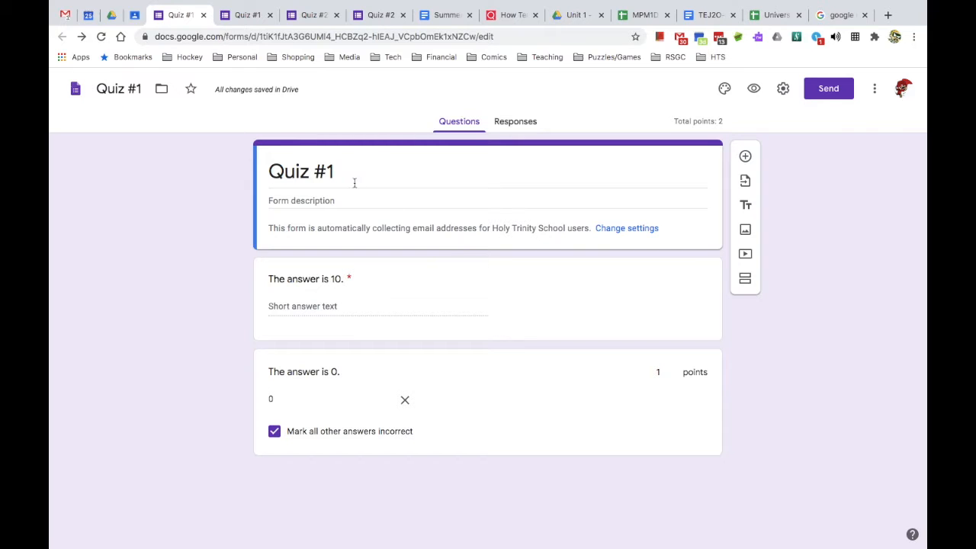
- Open the Quiz #1 form's settings from its first question card
{"action": "left_click", "coordinate": [552, 300]}
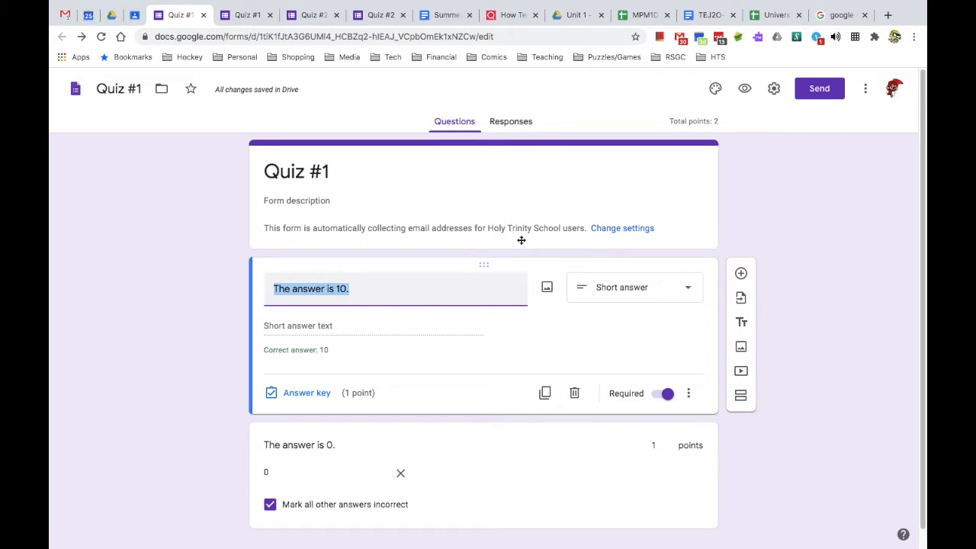
{"action": "left_click", "coordinate": [774, 89]}
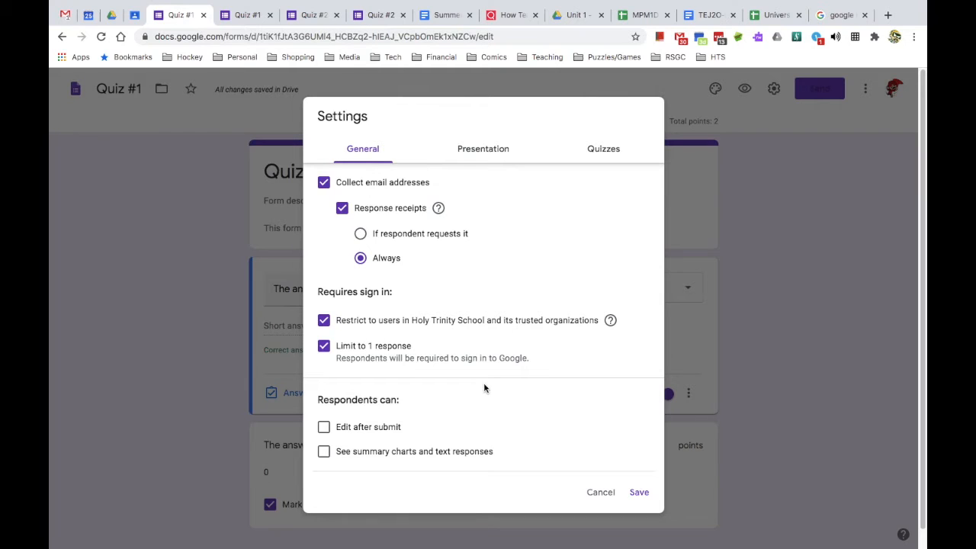
- Keep Quiz #1 as a quiz releasing grades immediately, and save the settings
{"action": "left_click", "coordinate": [594, 157]}
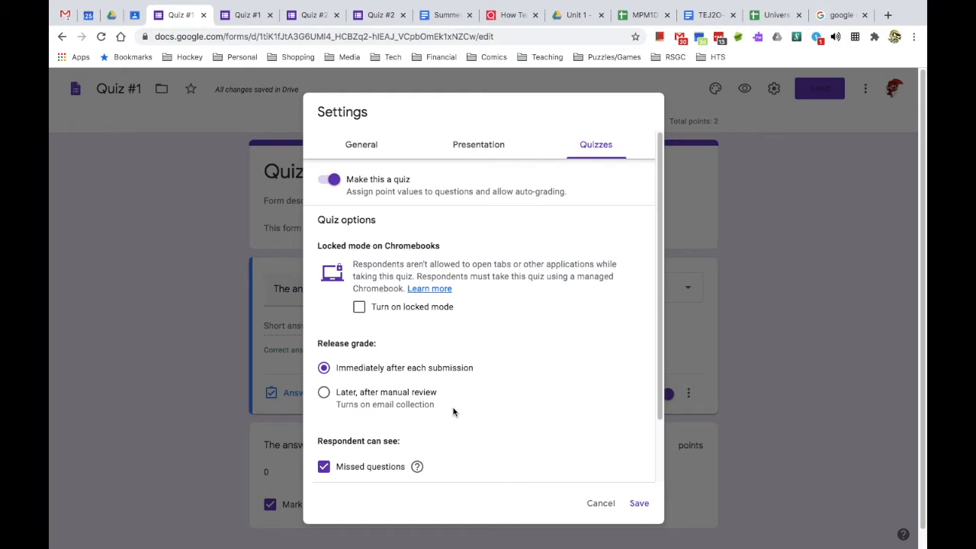
{"action": "left_click", "coordinate": [639, 503]}
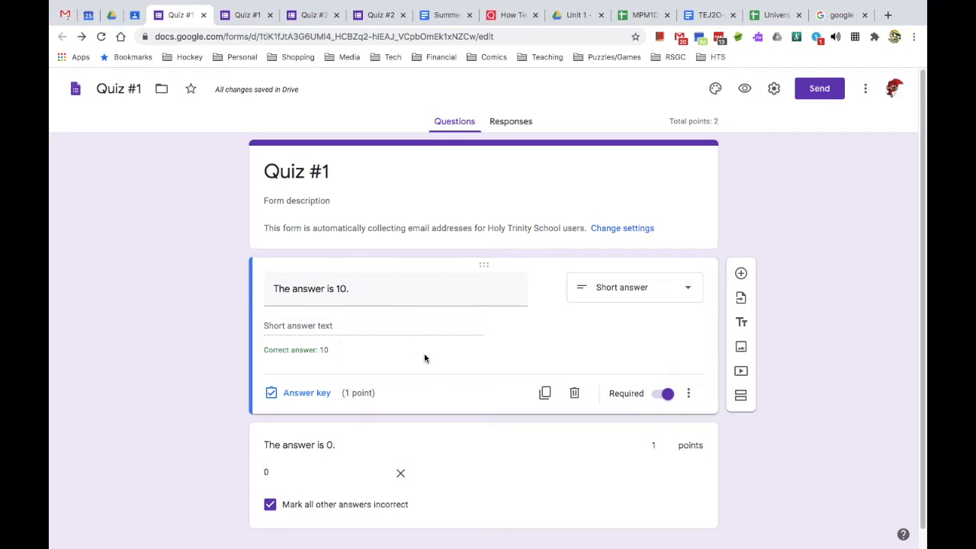
- Check the first question's answer key (10, 1 point), then view the form's responses
{"action": "left_click", "coordinate": [305, 394]}
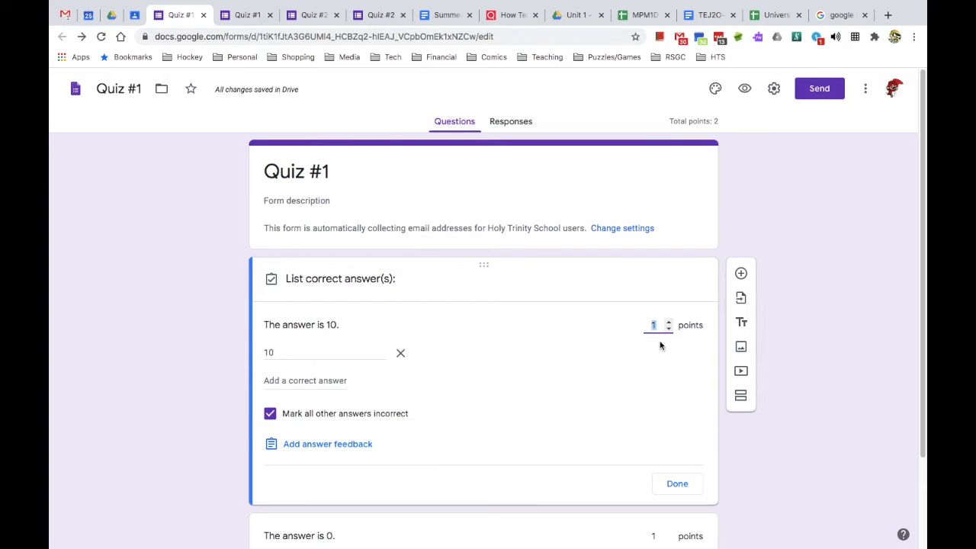
{"action": "left_click", "coordinate": [677, 483]}
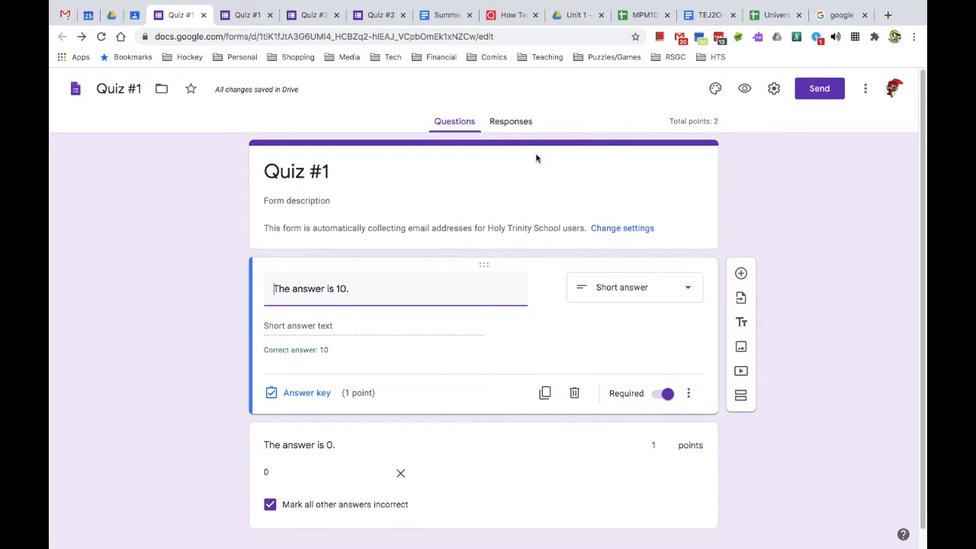
{"action": "left_click", "coordinate": [514, 124]}
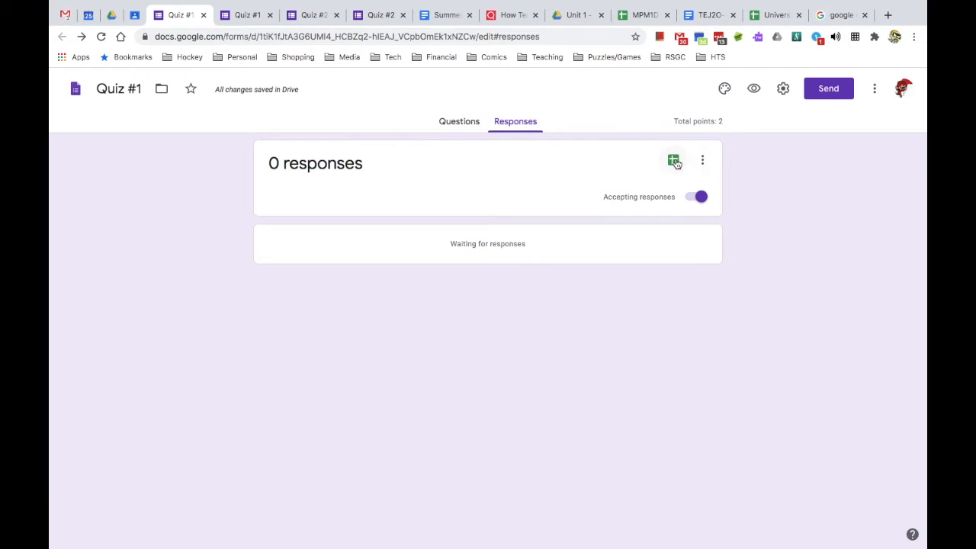
- Link Quiz #1 responses to a new spreadsheet named Unit1.Quizzes.Responses, then go to Drive
{"action": "left_click", "coordinate": [702, 161]}
{"action": "left_click", "coordinate": [558, 200]}
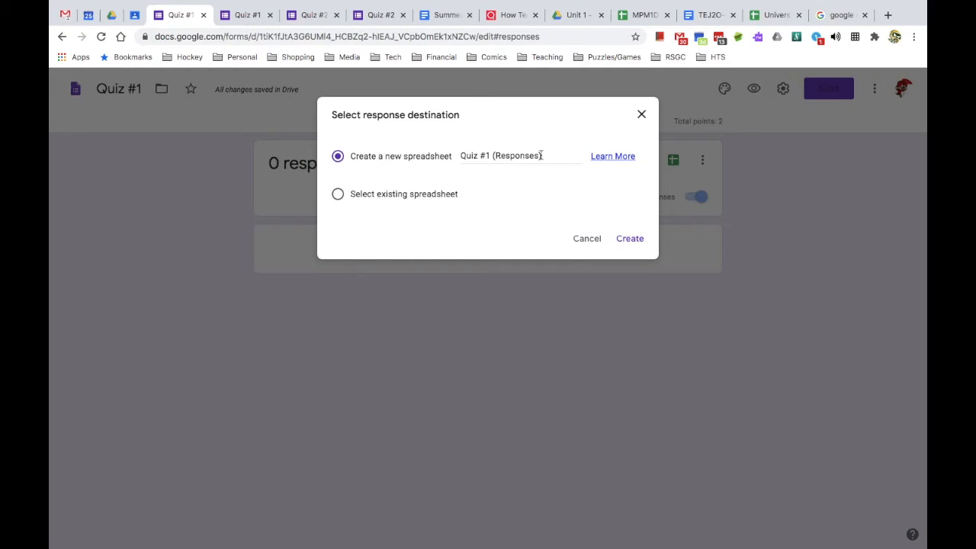
{"action": "left_click_drag", "start_coordinate": [540, 155], "coordinate": [460, 155]}
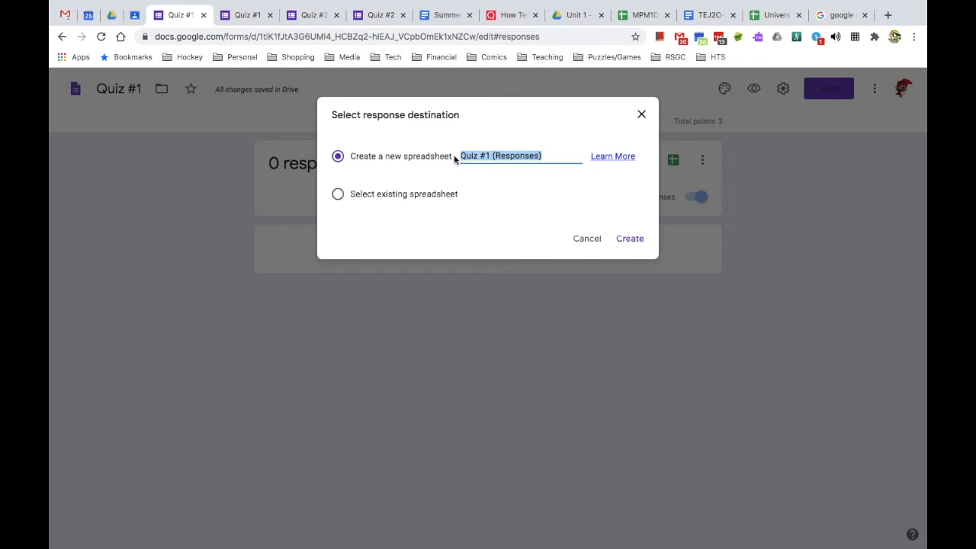
{"action": "type", "text": "Uni"}
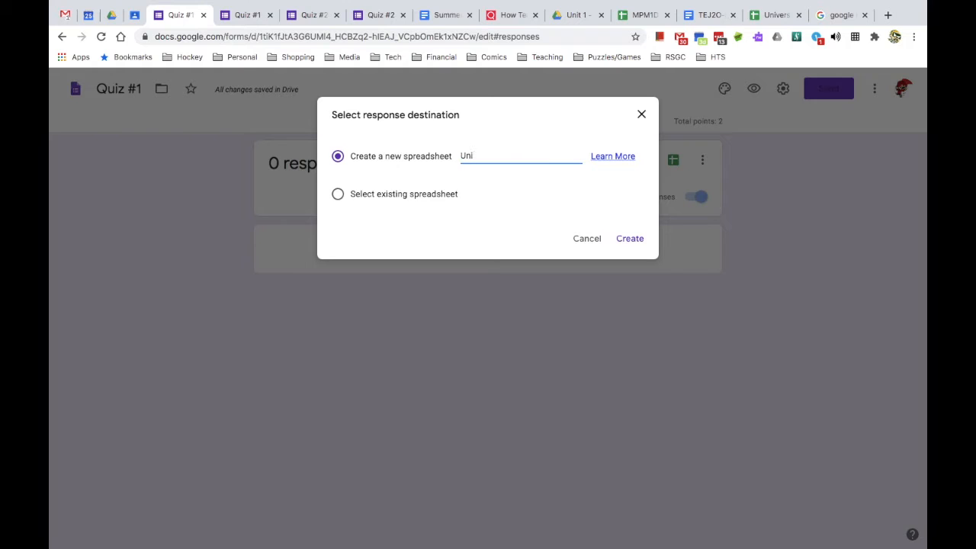
{"action": "type", "text": "t1.Quizzes.Responses"}
{"action": "left_click", "coordinate": [634, 243]}
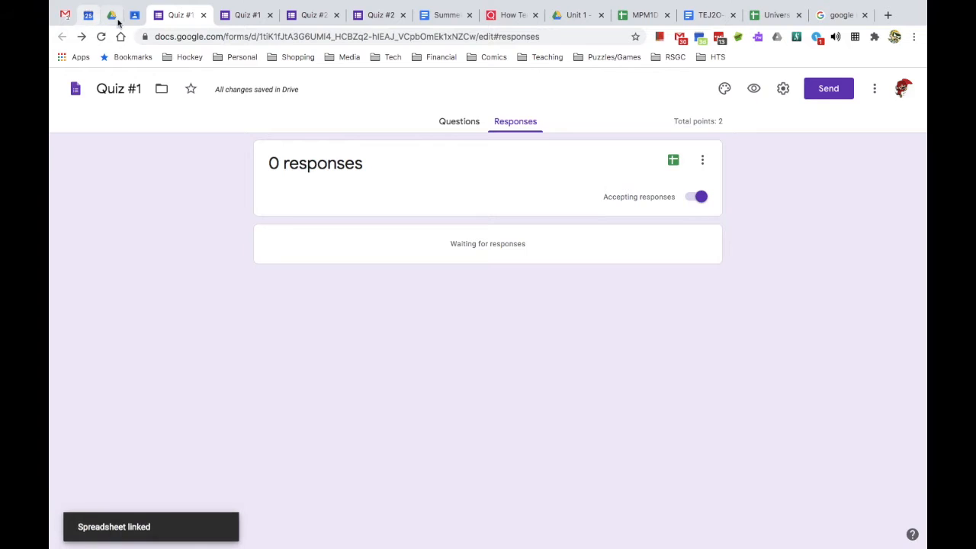
{"action": "left_click", "coordinate": [112, 15]}
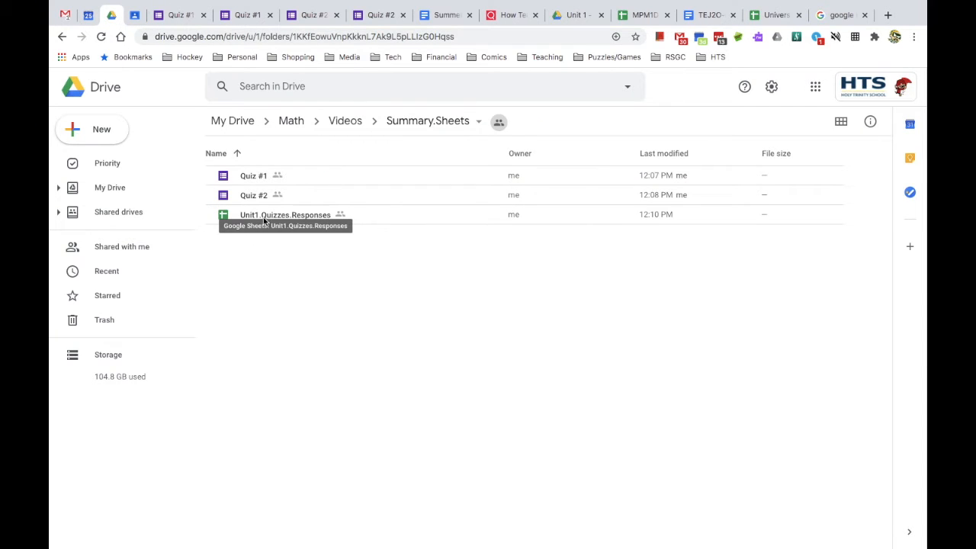
- Open Unit1.Quizzes.Responses from the Summary.Sheets Drive folder
{"action": "double_click", "coordinate": [303, 217]}
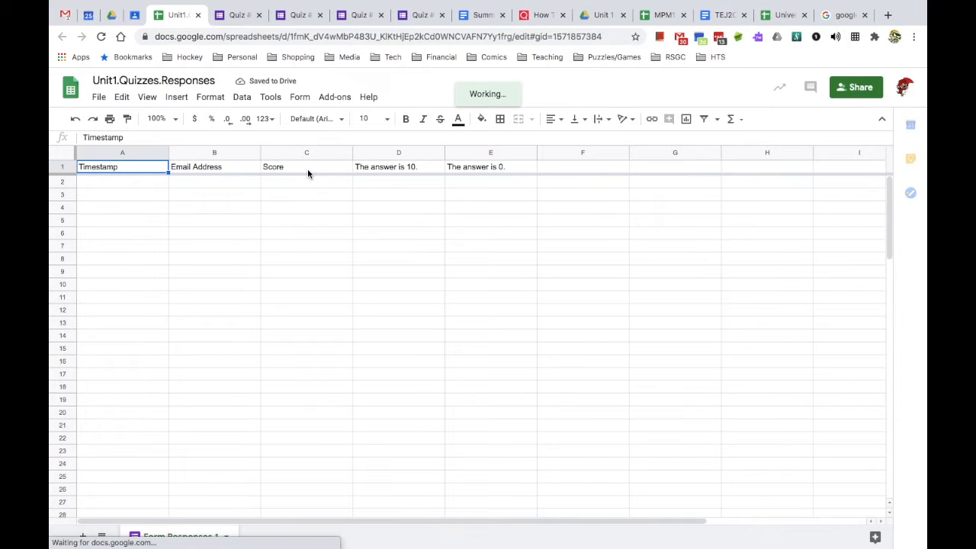
- Check the Email Address column, then go to the live Quiz #1 form
{"action": "left_click", "coordinate": [214, 171]}
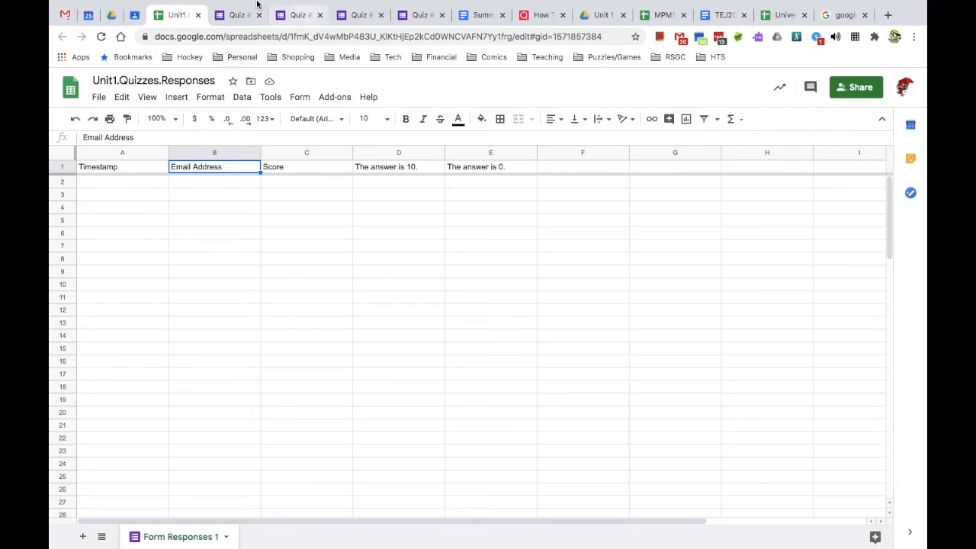
{"action": "left_click", "coordinate": [294, 15]}
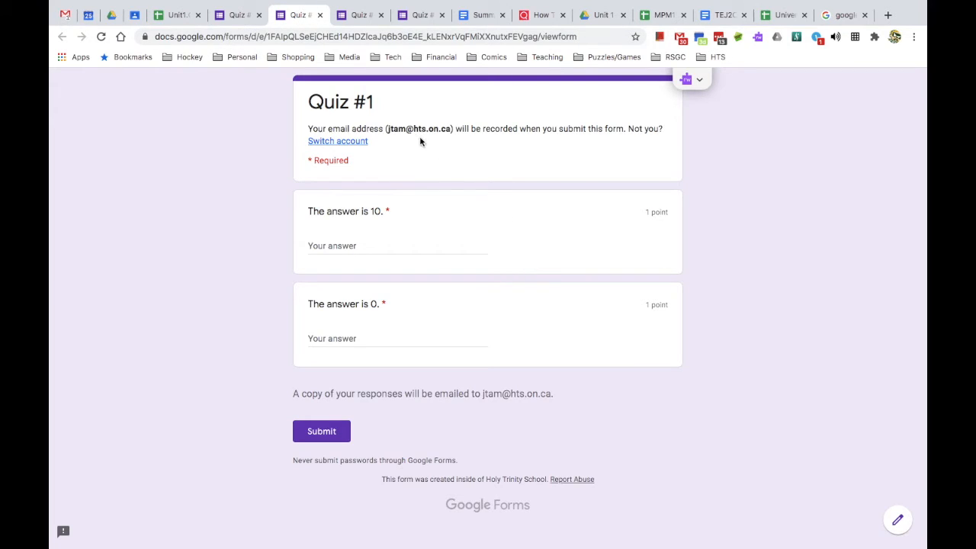
- Submit a Quiz #1 test response answering 10 and 1, and check its 1/2 score
{"action": "left_click_drag", "start_coordinate": [389, 130], "coordinate": [451, 130]}
{"action": "left_click", "coordinate": [374, 248]}
{"action": "type", "text": "10"}
{"action": "key", "text": "Tab"}
{"action": "type", "text": "1"}
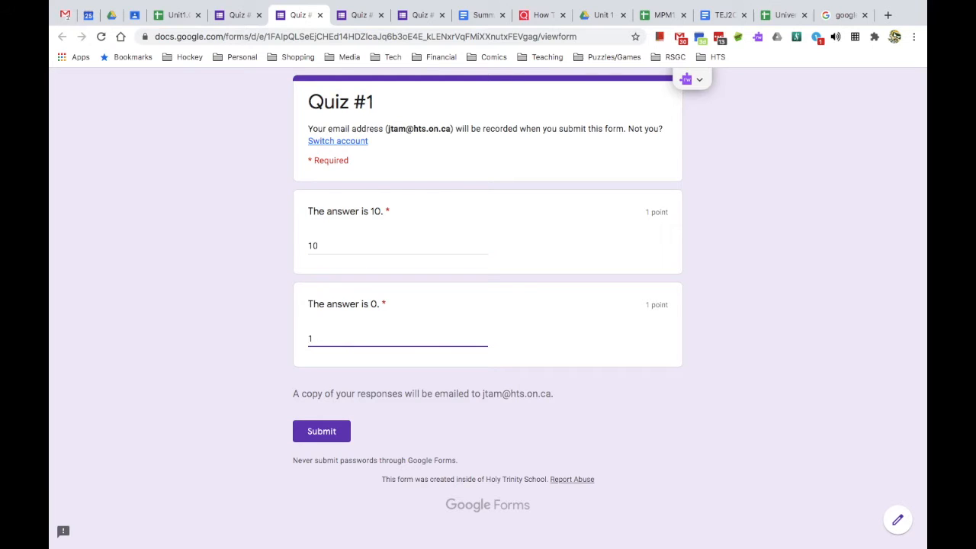
{"action": "left_click", "coordinate": [330, 432]}
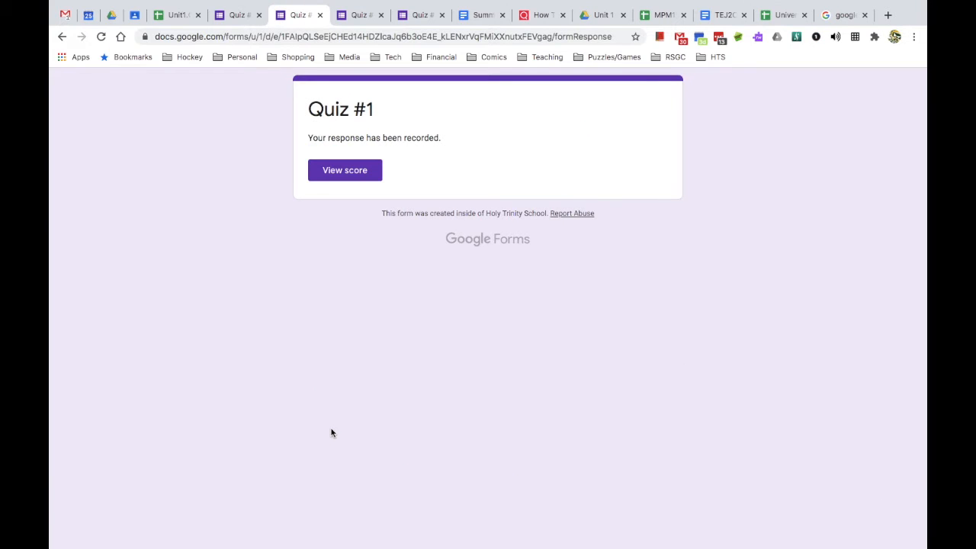
{"action": "left_click", "coordinate": [353, 172]}
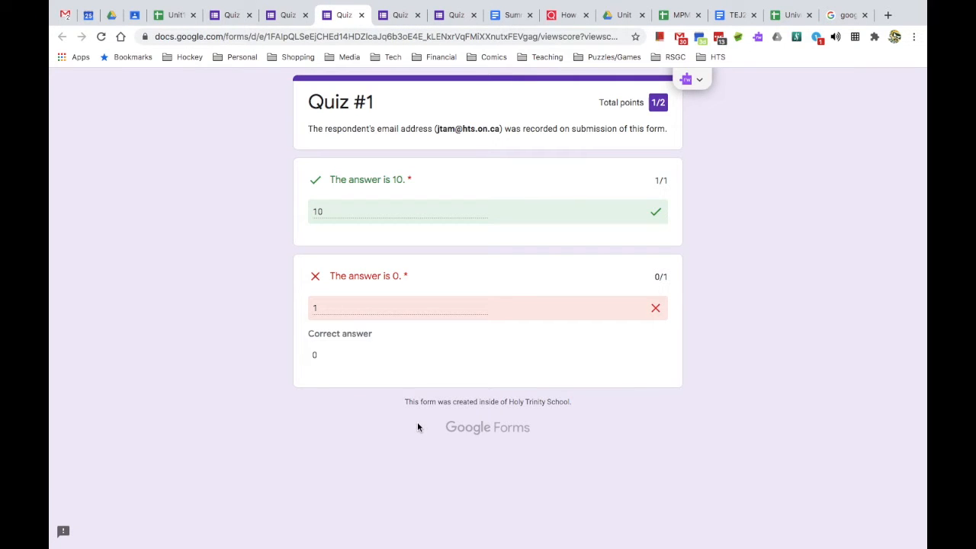
{"action": "left_click", "coordinate": [172, 15]}
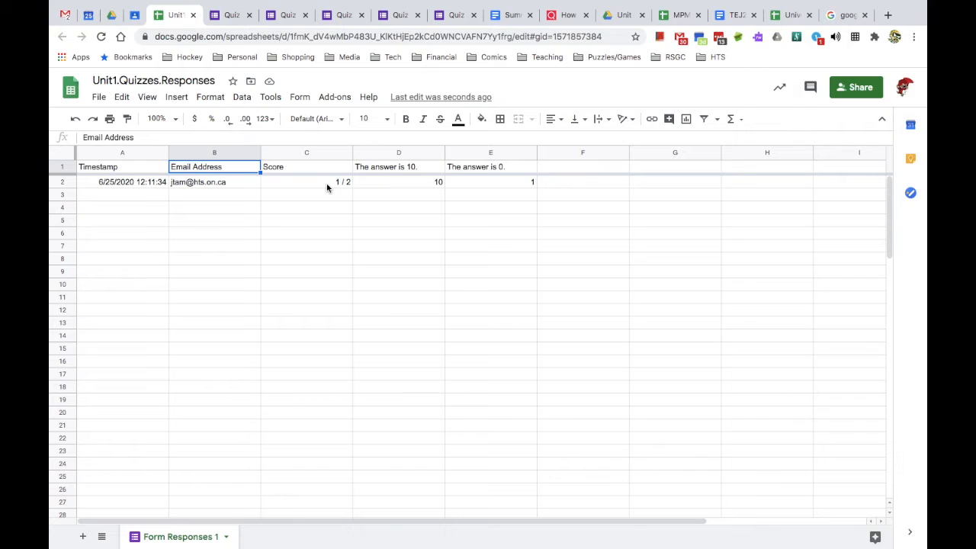
- Check the 1/2 test response, then rename the Form Responses 1 sheet to Quiz 1
{"action": "left_click", "coordinate": [237, 183]}
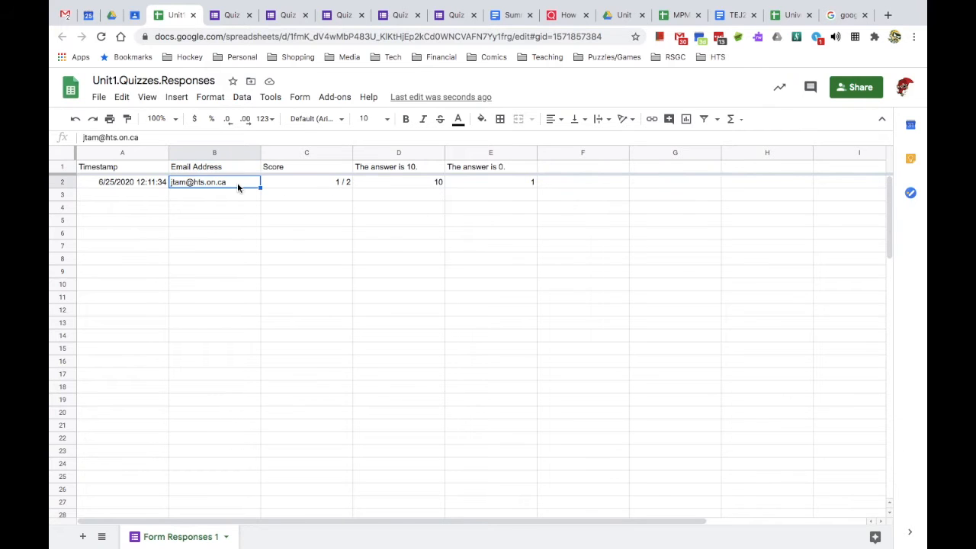
{"action": "left_click", "coordinate": [314, 189]}
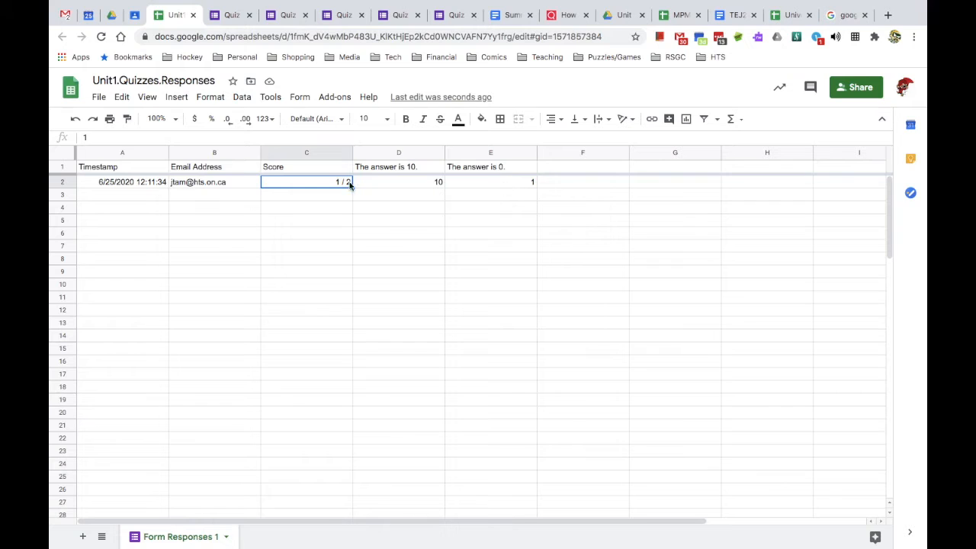
{"action": "left_click", "coordinate": [226, 537]}
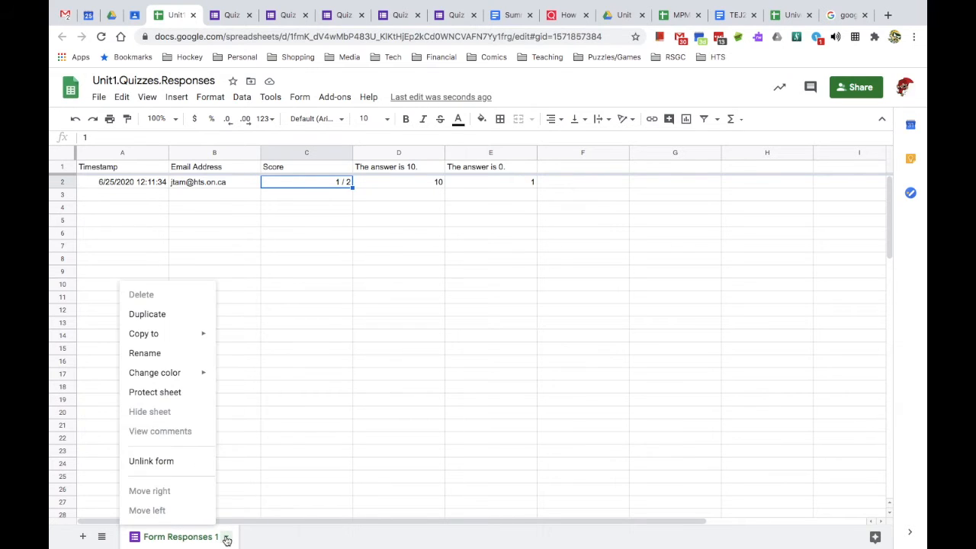
{"action": "left_click", "coordinate": [160, 353]}
{"action": "type", "text": "Qu"}
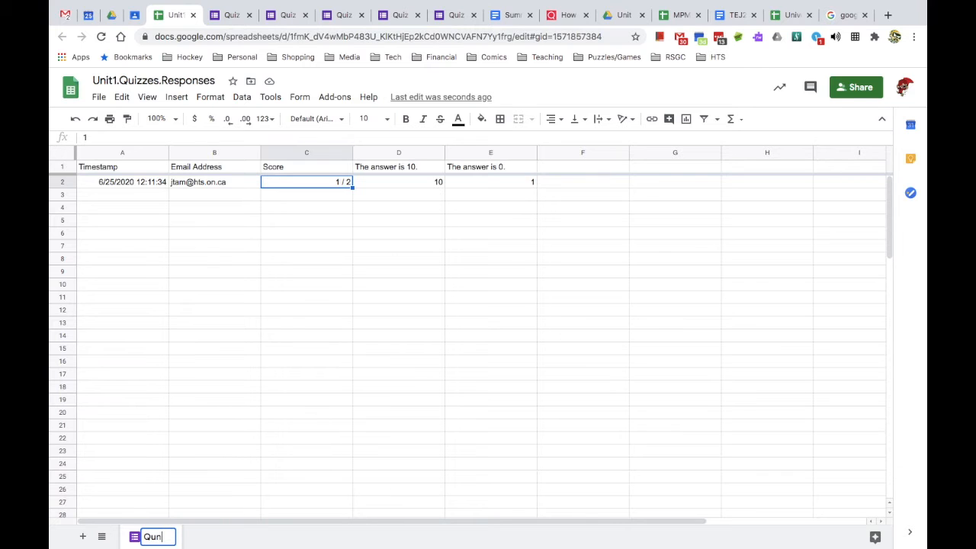
{"action": "type", "text": "iz 1"}
{"action": "key", "text": "Return"}
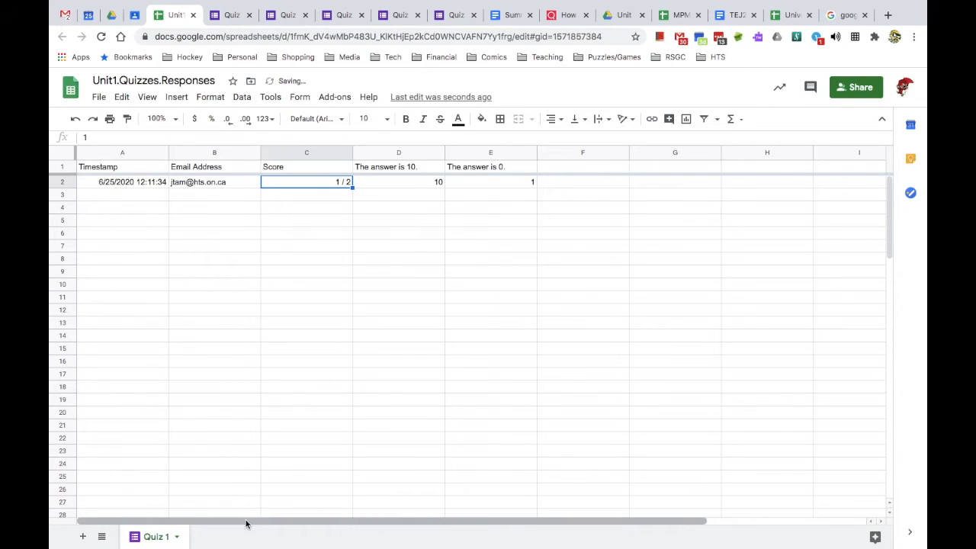
- Add a new sheet named Summary and drag it in front of Quiz 1
{"action": "left_click", "coordinate": [83, 537]}
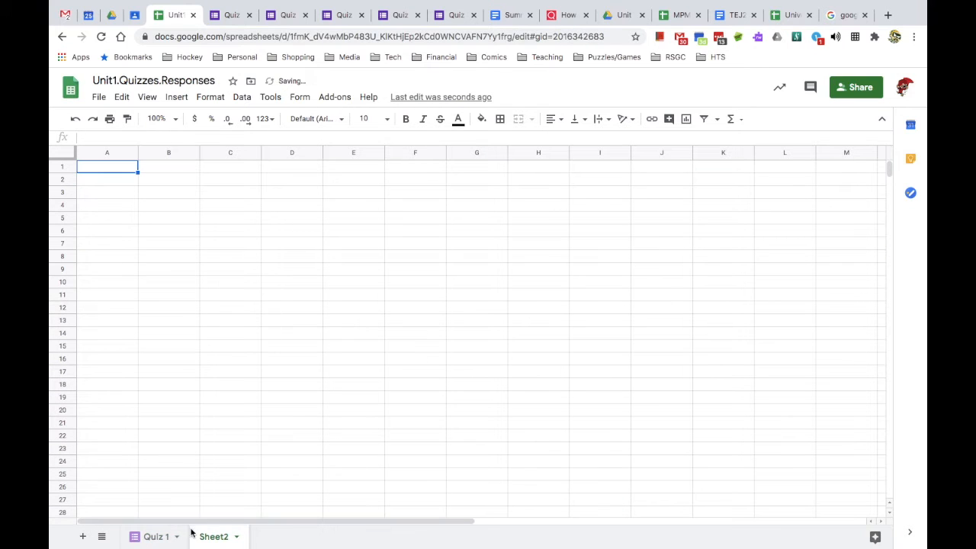
{"action": "left_click", "coordinate": [236, 536]}
{"action": "left_click", "coordinate": [226, 383]}
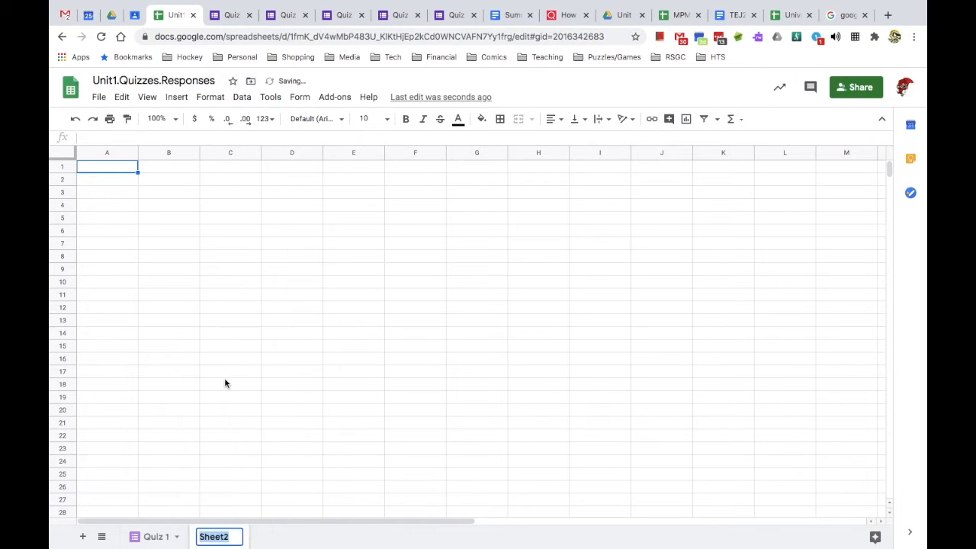
{"action": "type", "text": "Summary"}
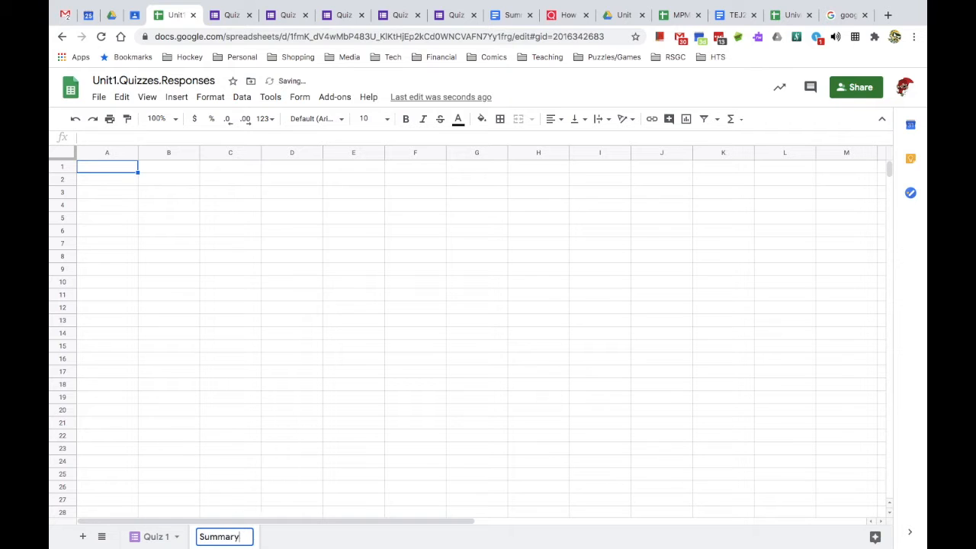
{"action": "key", "text": "Return"}
{"action": "left_click_drag", "start_coordinate": [217, 540], "coordinate": [147, 539]}
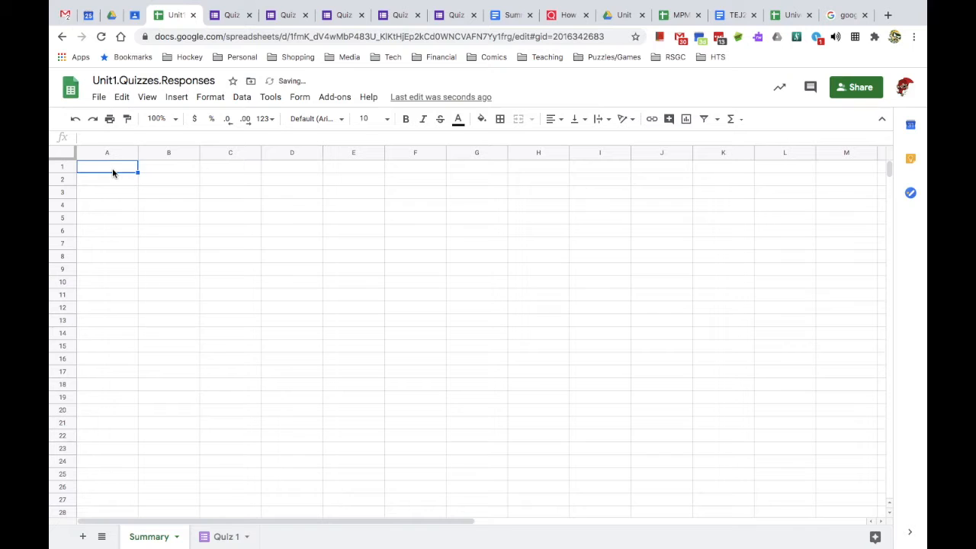
- Enter headers Email, Student Name, Quiz #1 and Quiz #2 in cells A1 to D1
{"action": "type", "text": "Eam"}
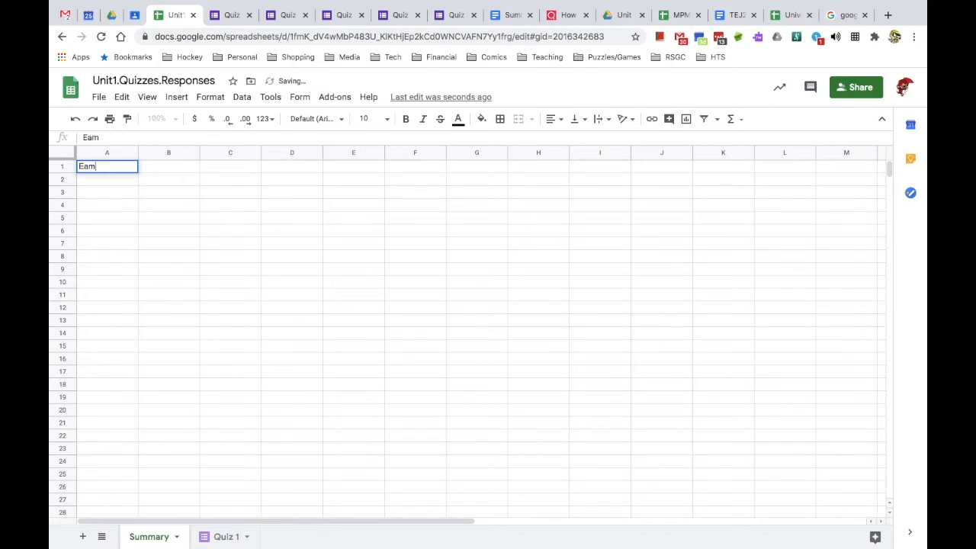
{"action": "key", "text": "BackSpace"}
{"action": "key", "text": "BackSpace"}
{"action": "type", "text": "mail"}
{"action": "key", "text": "Tab"}
{"action": "type", "text": "St"}
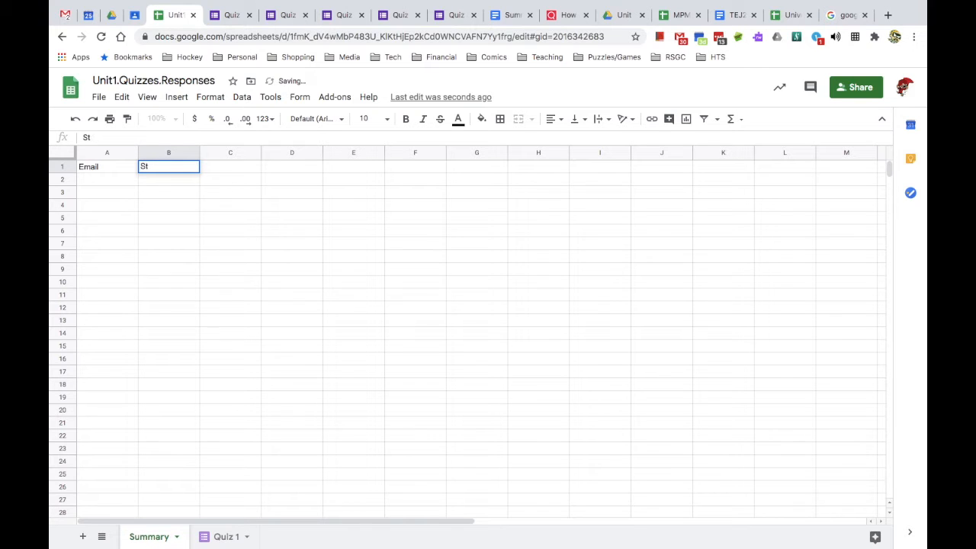
{"action": "type", "text": "ad"}
{"action": "type", "text": "dent Name"}
{"action": "key", "text": "Tab"}
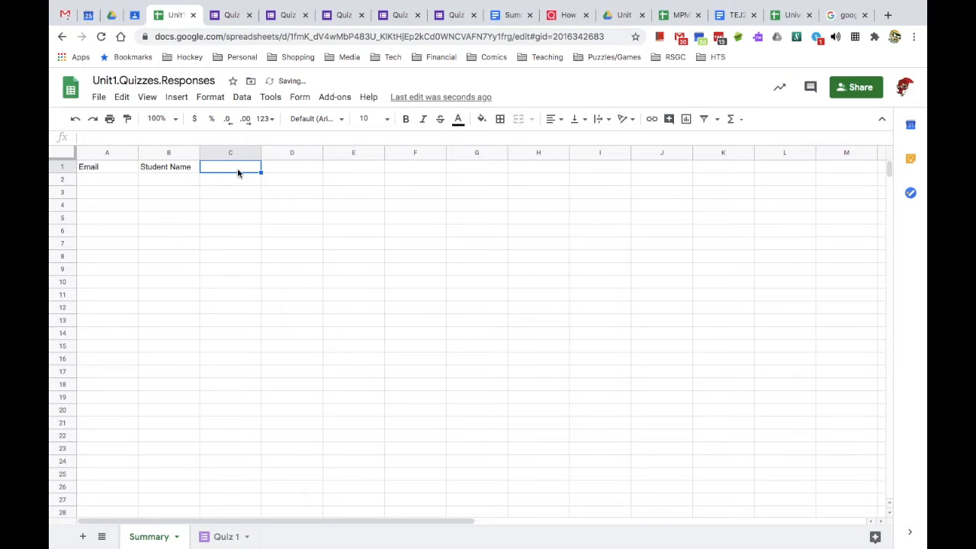
{"action": "type", "text": "Quiz #1"}
{"action": "key", "text": "Tab"}
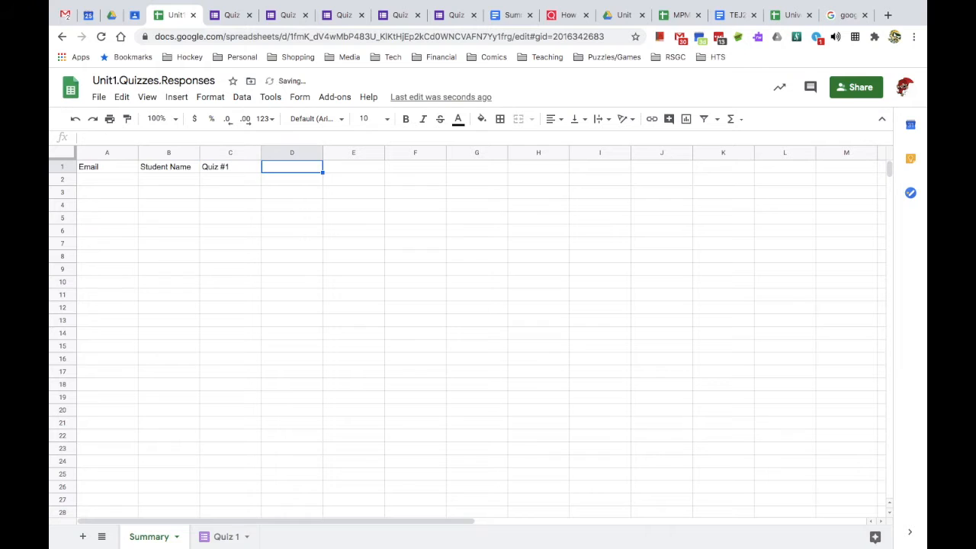
{"action": "type", "text": "Qu"}
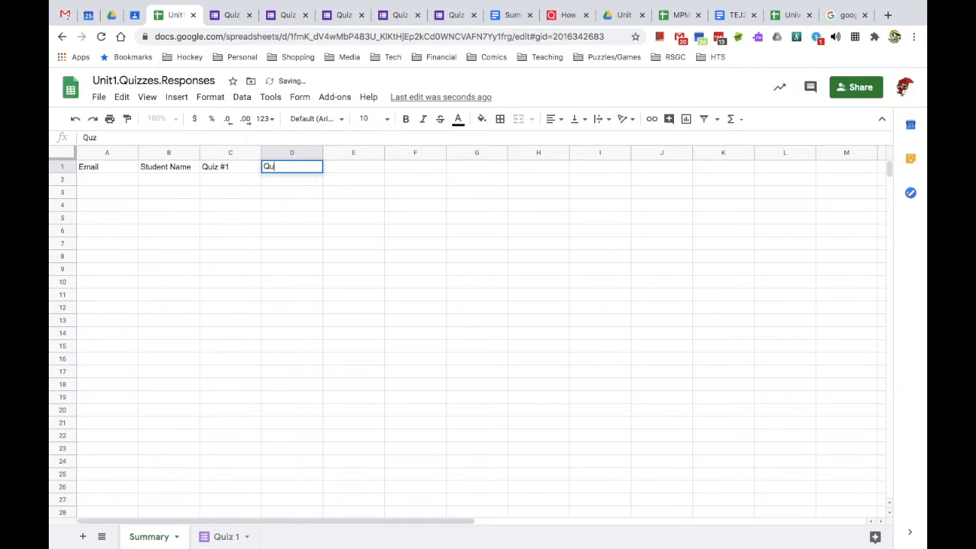
{"action": "type", "text": "iz #2"}
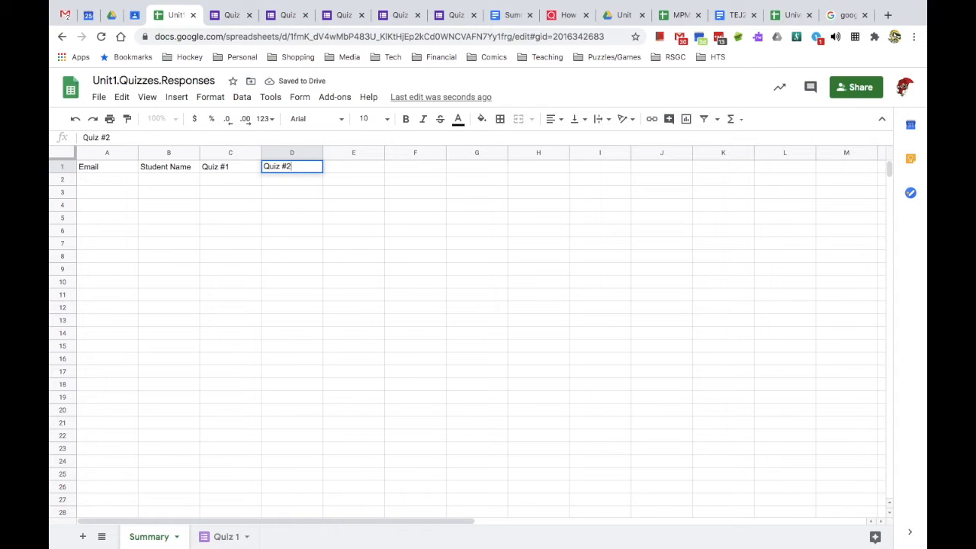
{"action": "key", "text": "Return"}
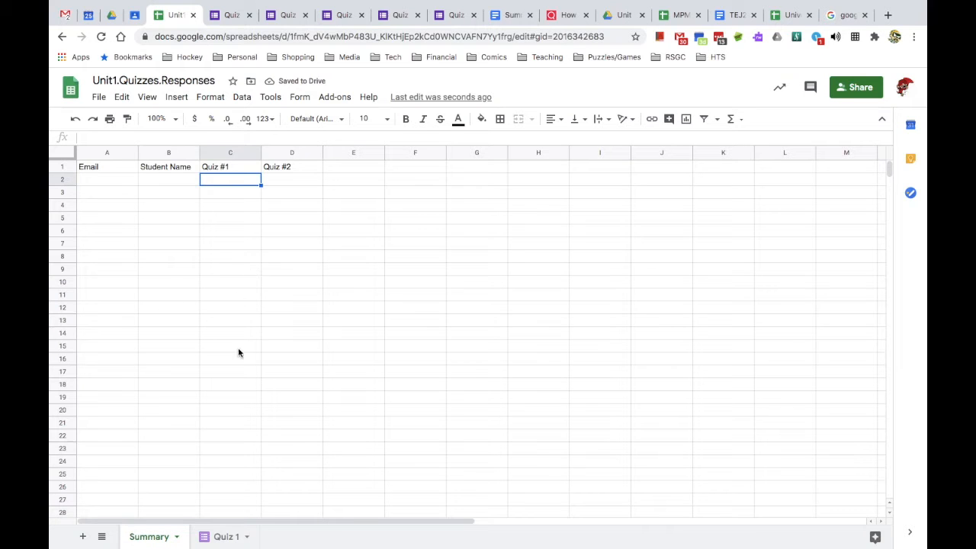
- Enter the first student's e-mail in A2 and name in B2, then widen column A
{"action": "left_click", "coordinate": [216, 539]}
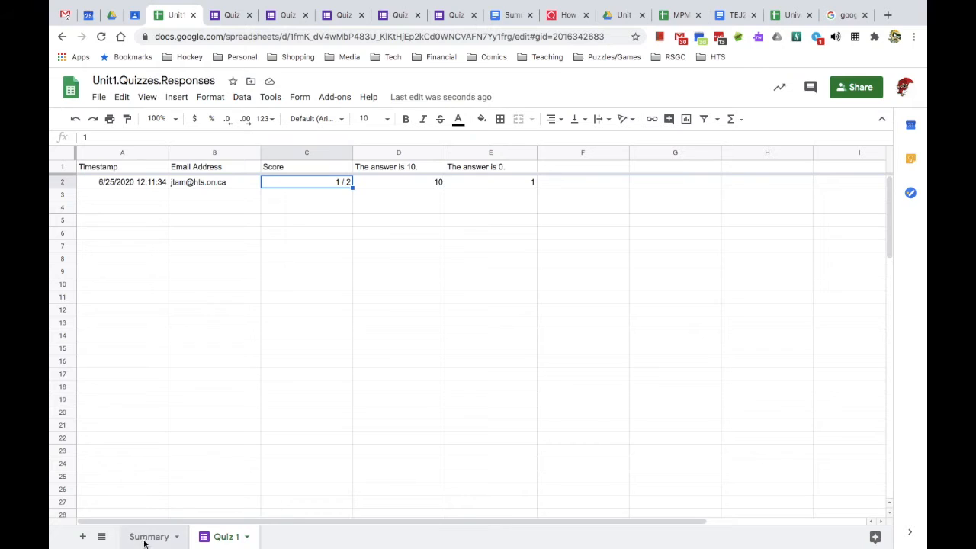
{"action": "left_click", "coordinate": [144, 538]}
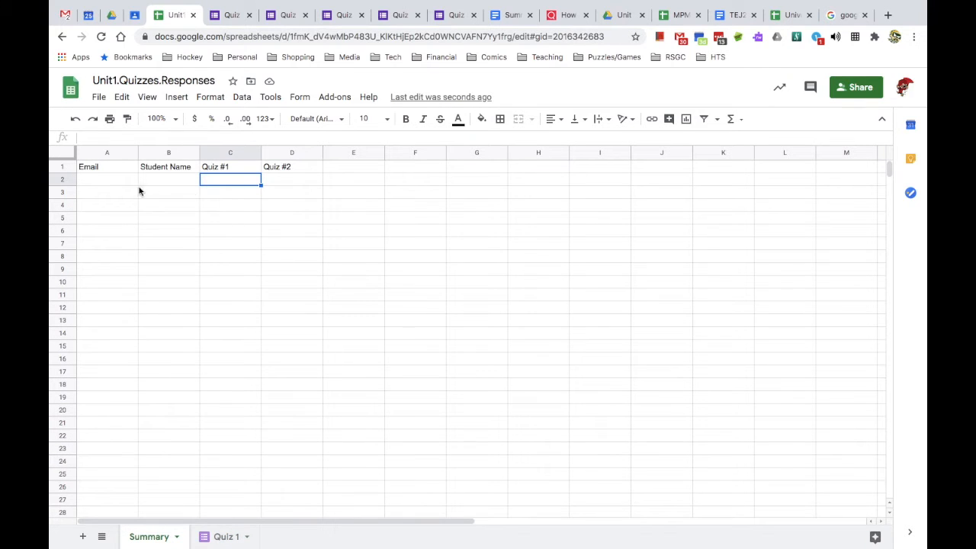
{"action": "left_click", "coordinate": [96, 182]}
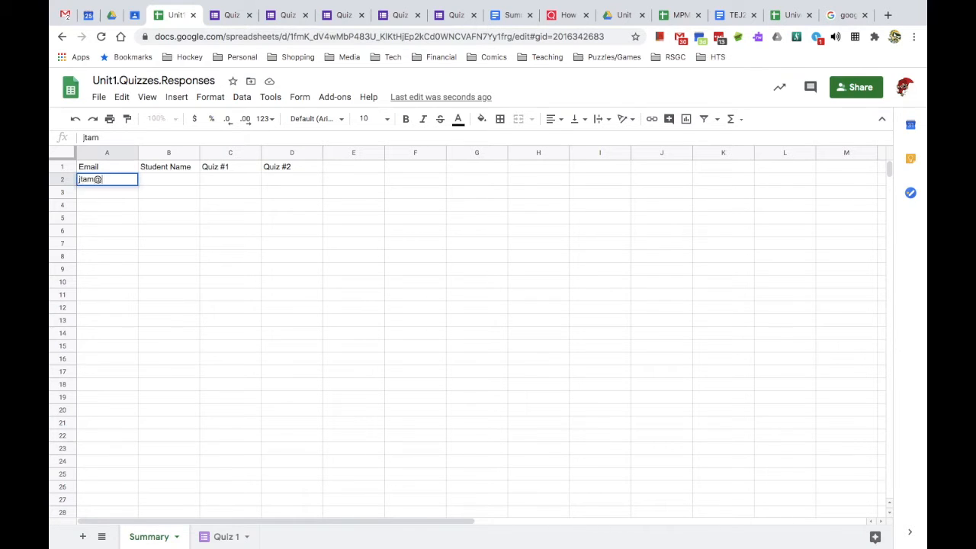
{"action": "key", "text": "Return"}
{"action": "left_click", "coordinate": [174, 167]}
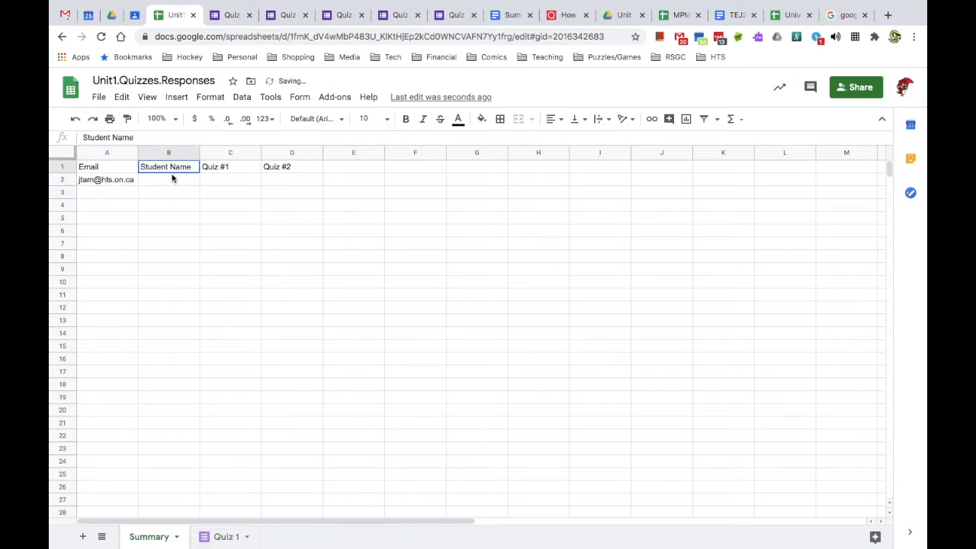
{"action": "left_click", "coordinate": [172, 179]}
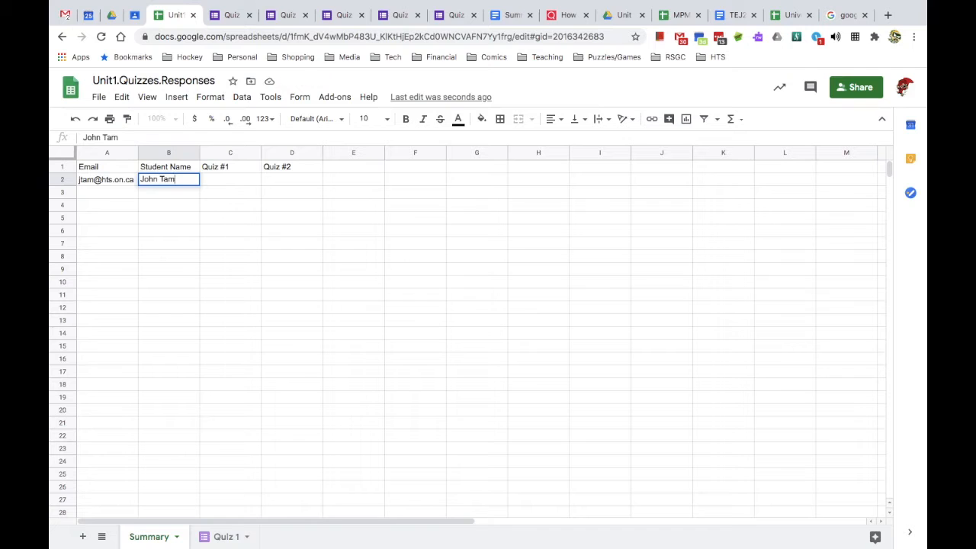
{"action": "key", "text": "Return"}
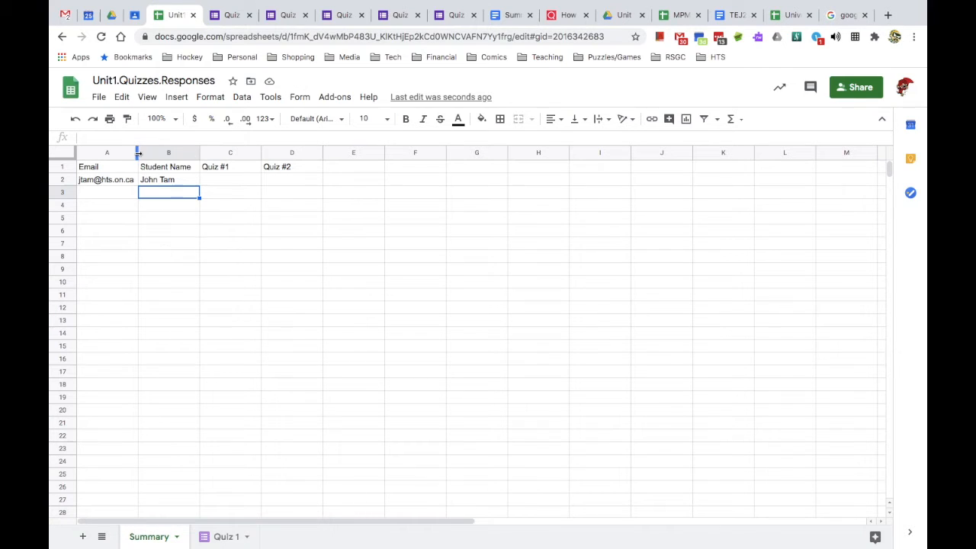
{"action": "left_click_drag", "start_coordinate": [138, 154], "coordinate": [151, 153]}
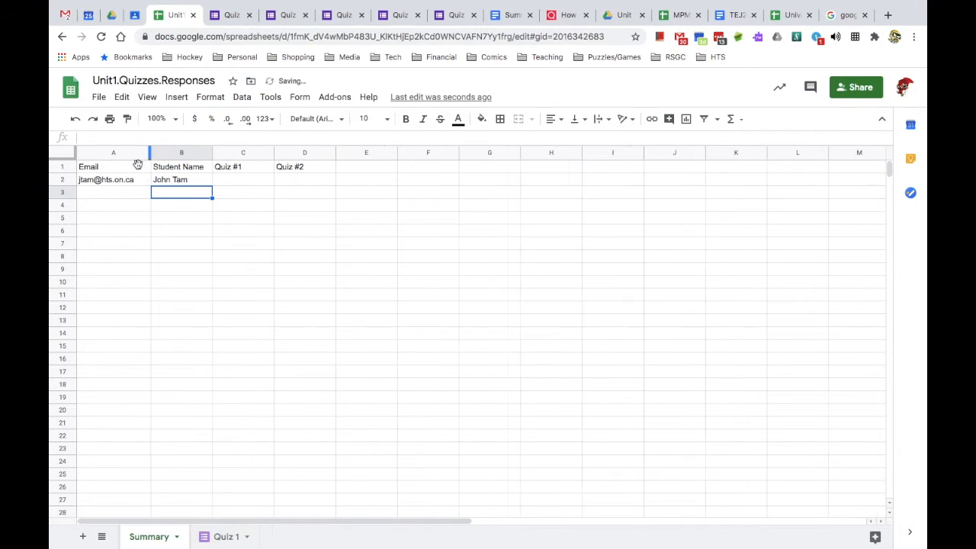
- Enter the second student's e-mail and full name in row 3
{"action": "left_click", "coordinate": [99, 193]}
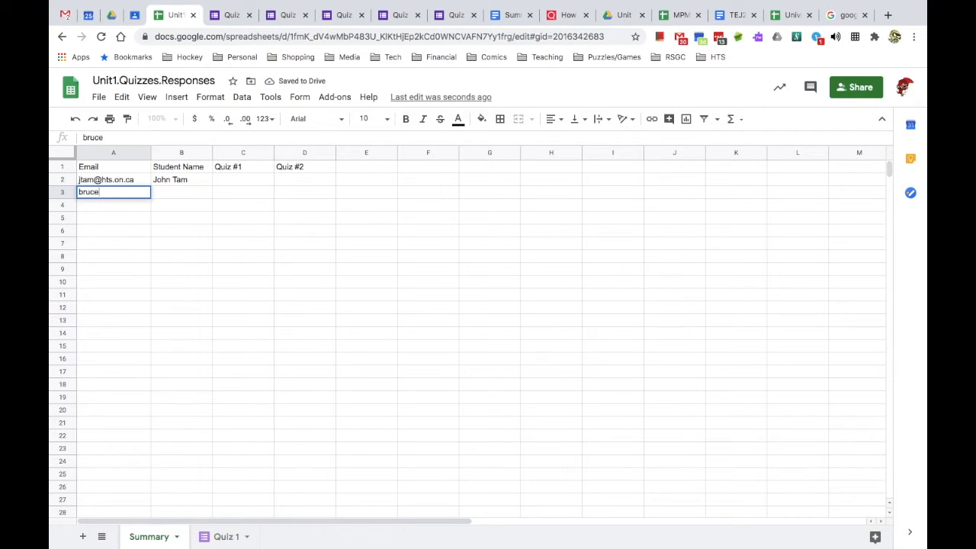
{"action": "key", "text": "Tab"}
{"action": "type", "text": "Brc"}
{"action": "key", "text": "BackSpace"}
{"action": "type", "text": "uce Springsteen"}
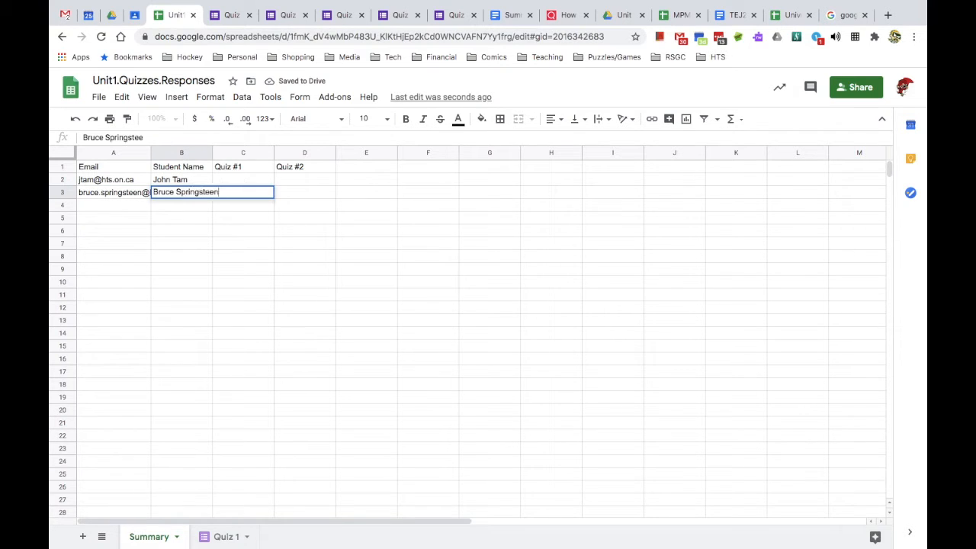
{"action": "key", "text": "Return"}
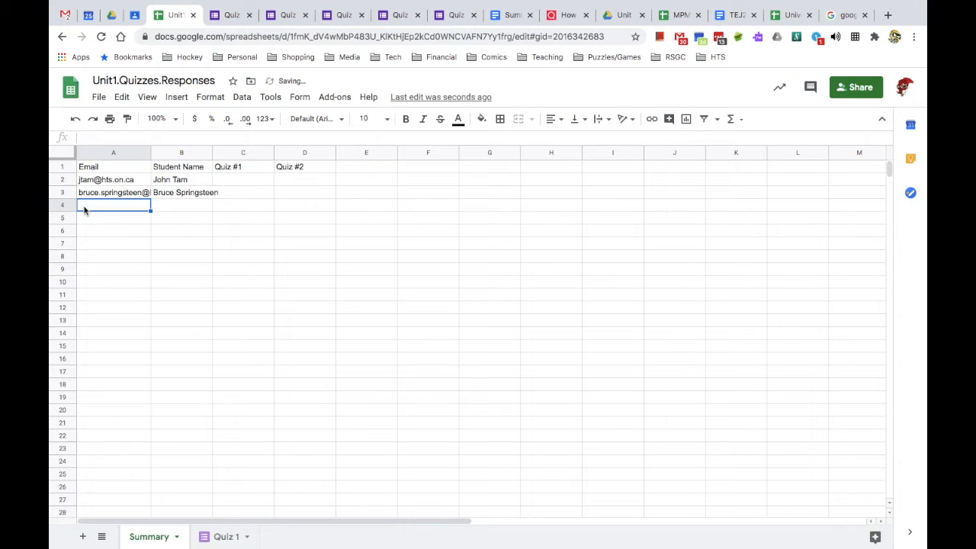
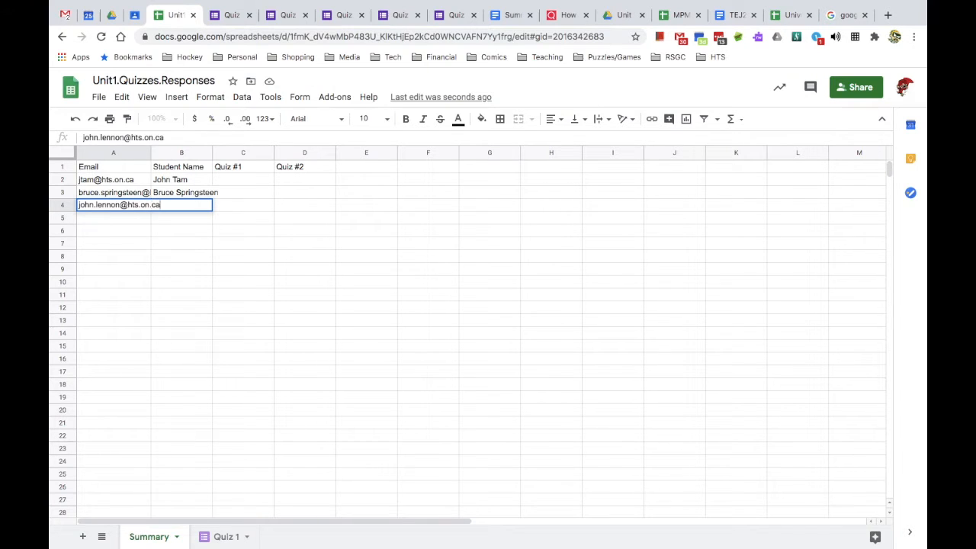
- Add the third and fourth students' e-mails and names in rows 4–5, and widen both columns
{"action": "key", "text": "Tab"}
{"action": "type", "text": "John Lennon"}
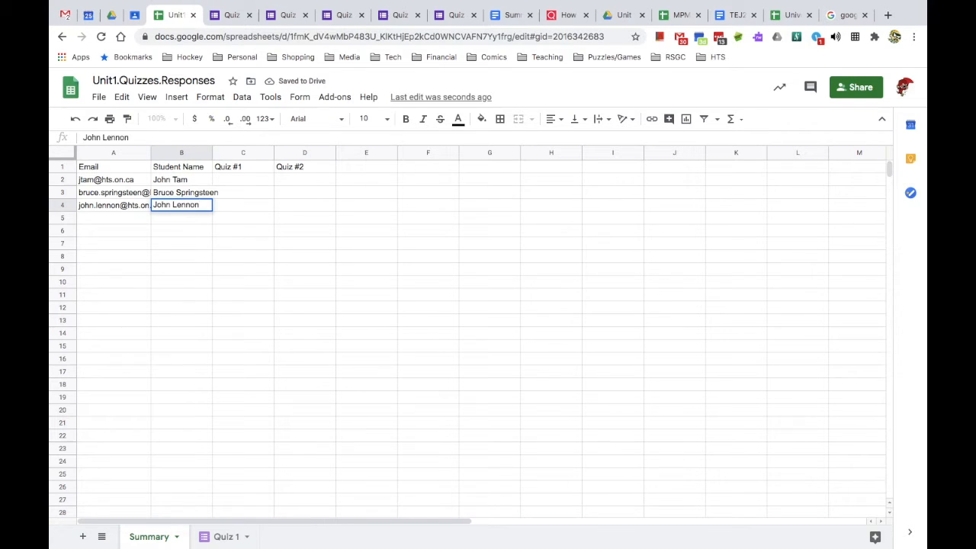
{"action": "key", "text": "Return"}
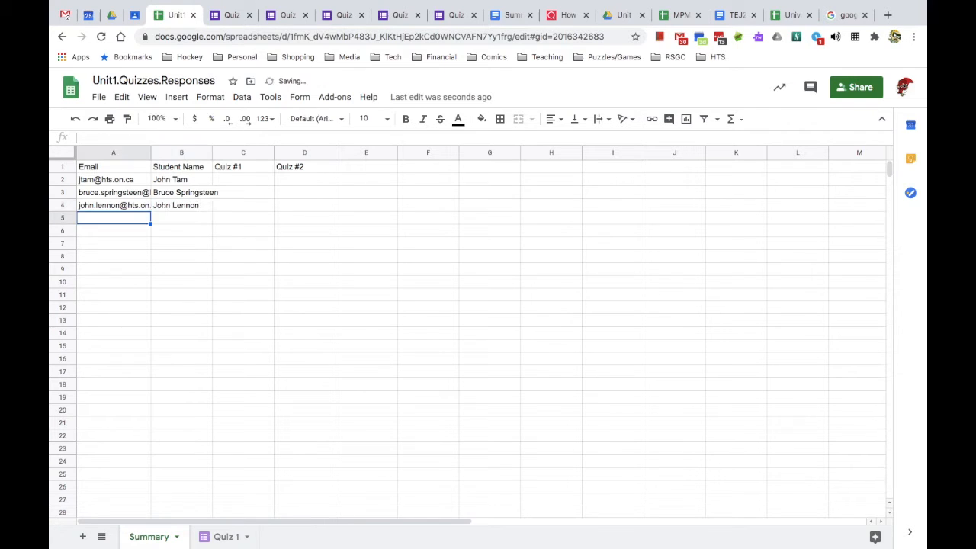
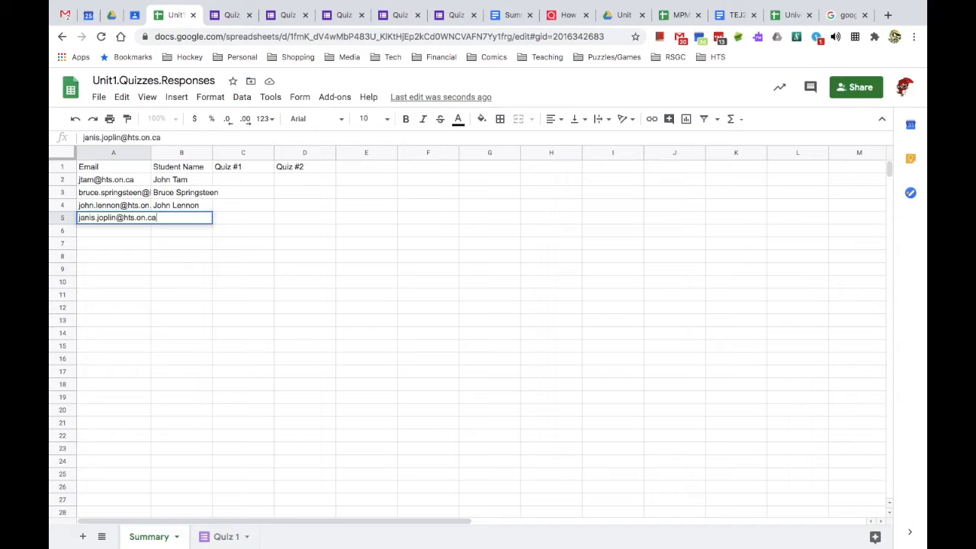
{"action": "key", "text": "Tab"}
{"action": "type", "text": "Janis Joplin"}
{"action": "key", "text": "Return"}
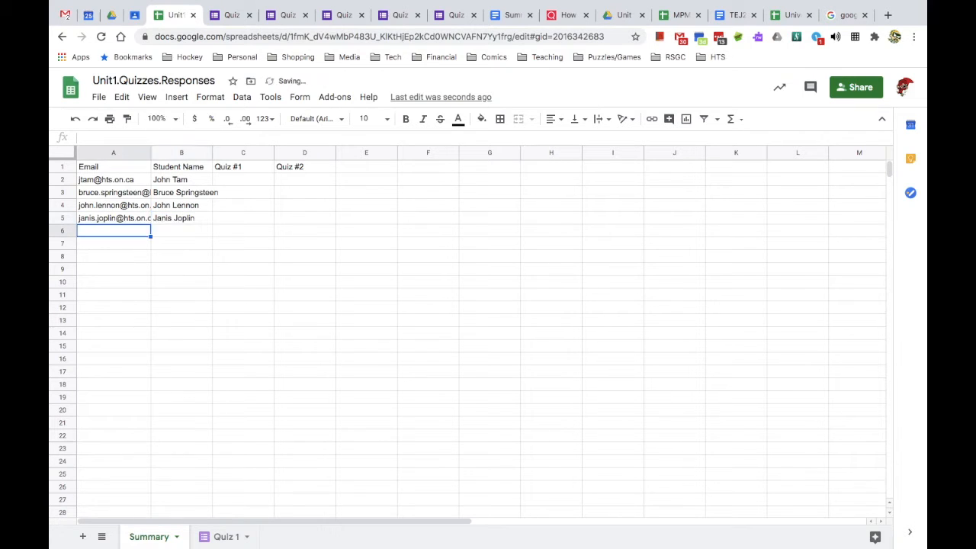
{"action": "left_click_drag", "start_coordinate": [151, 153], "coordinate": [162, 153]}
{"action": "left_click_drag", "start_coordinate": [223, 154], "coordinate": [249, 154]}
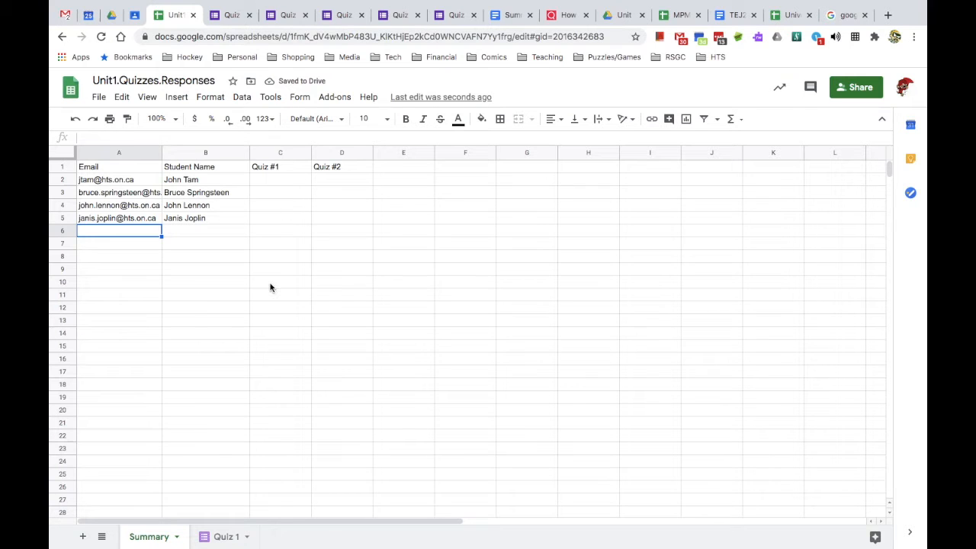
- Start typing =index( in Summary cell C2 after checking the Quiz 1 responses
{"action": "left_click", "coordinate": [270, 180]}
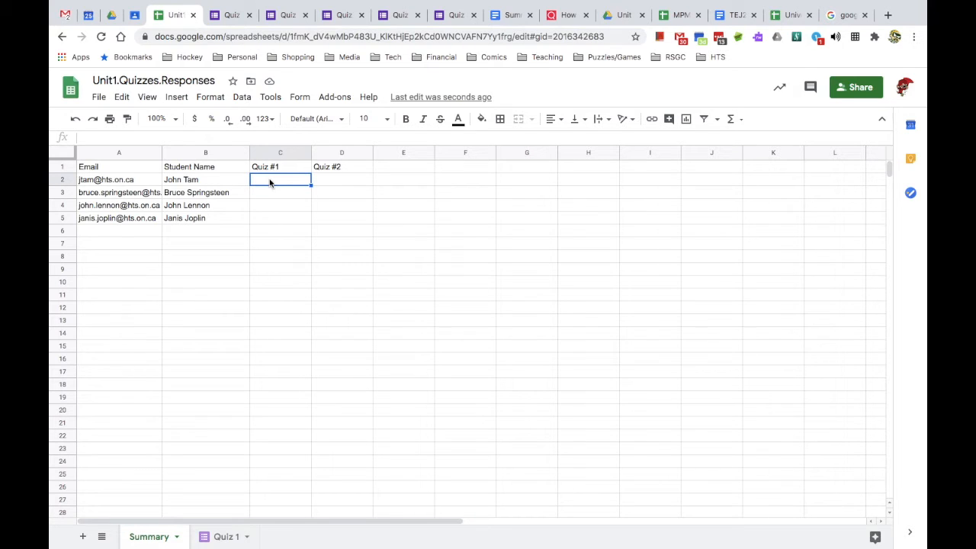
{"action": "left_click", "coordinate": [227, 537]}
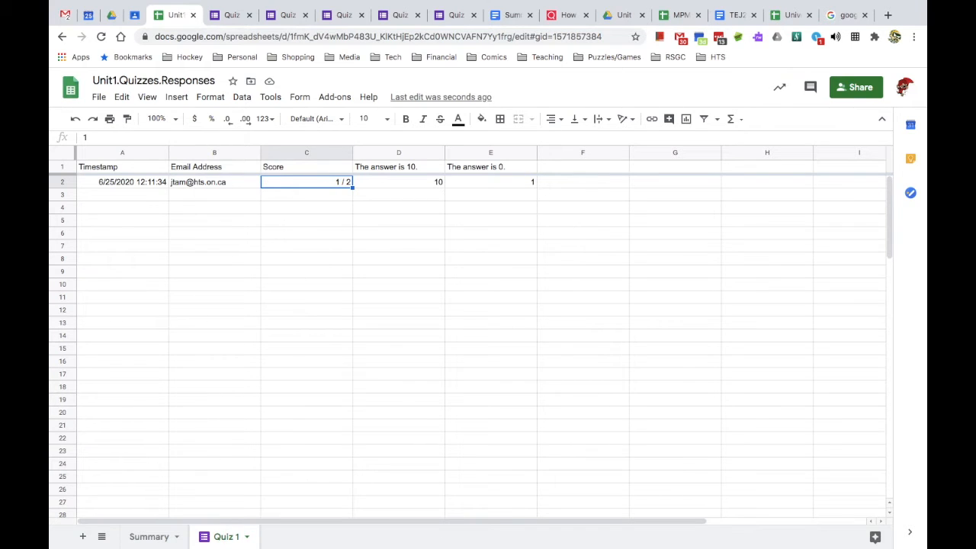
{"action": "left_click", "coordinate": [158, 538]}
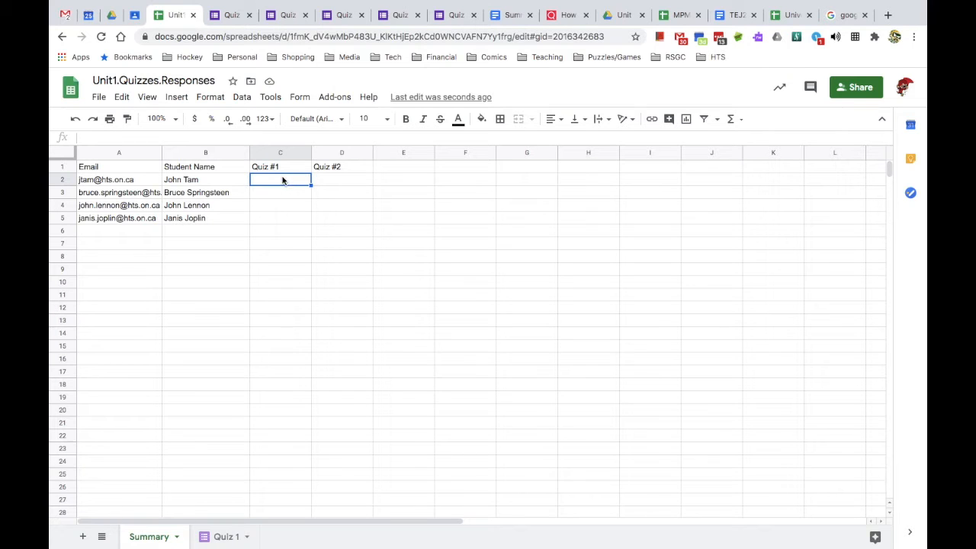
{"action": "left_click", "coordinate": [276, 138]}
{"action": "type", "text": "=ind"}
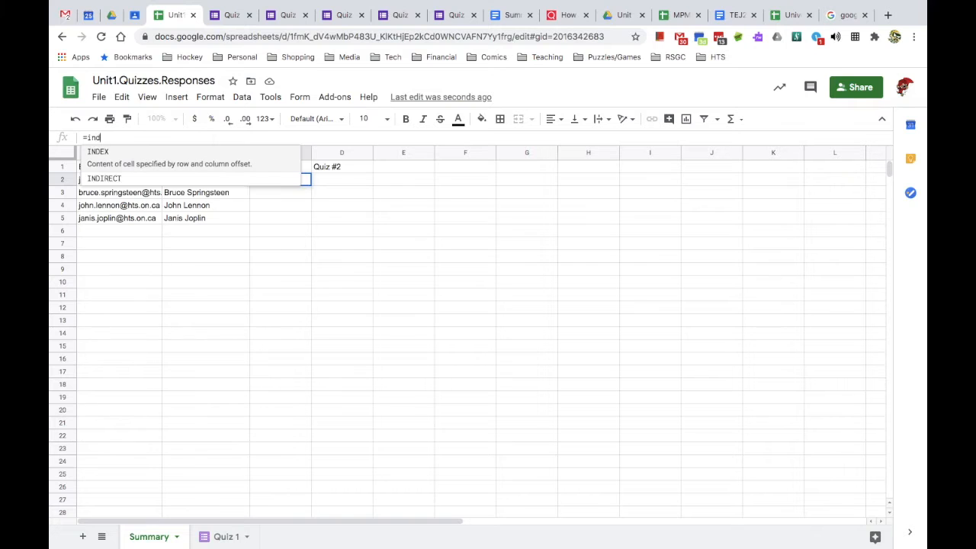
{"action": "type", "text": "ex("}
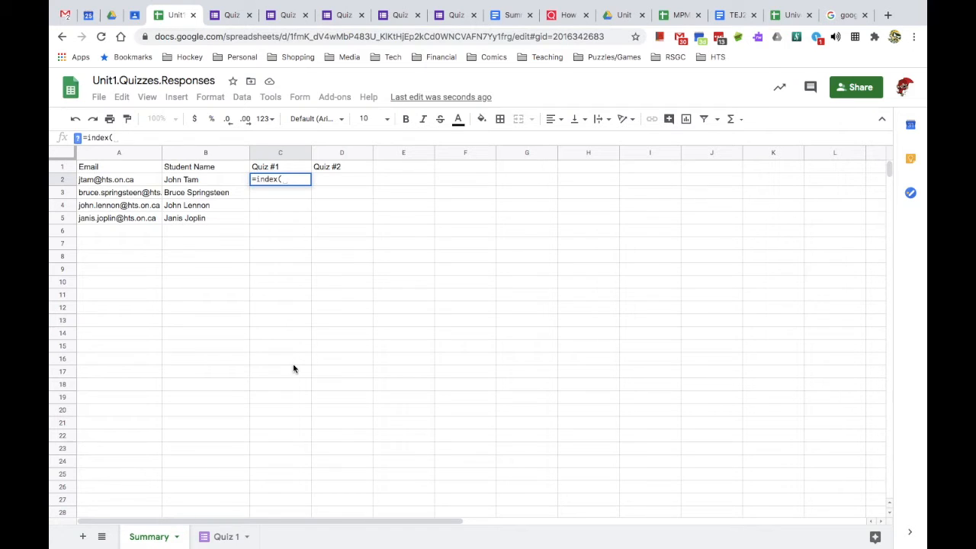
- Complete C2 as =index('Quiz 1'!C2:C23,match(A2,'Quiz 1'!B2:B23,0)), showing 1 / 2
{"action": "left_click", "coordinate": [220, 537]}
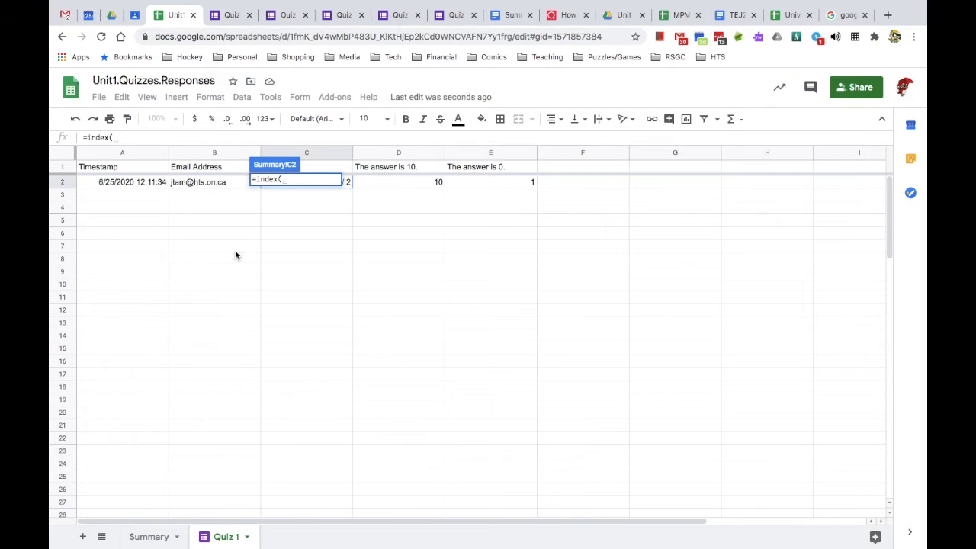
{"action": "left_click_drag", "start_coordinate": [348, 185], "coordinate": [325, 447]}
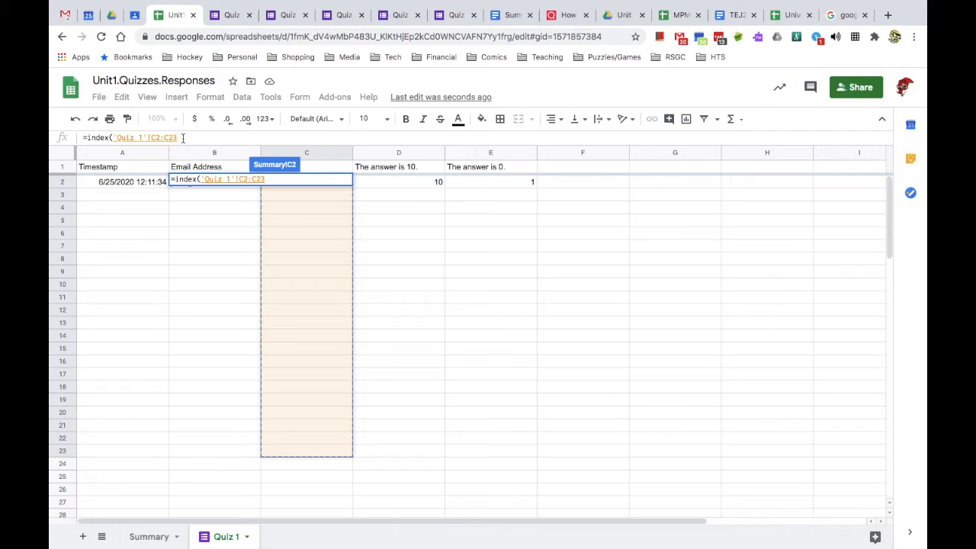
{"action": "type", "text": ","}
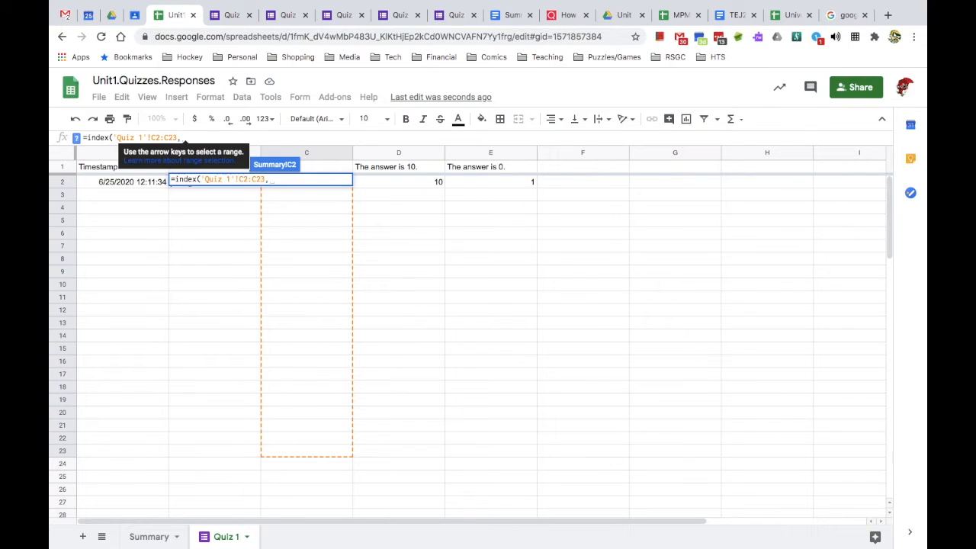
{"action": "type", "text": "match("}
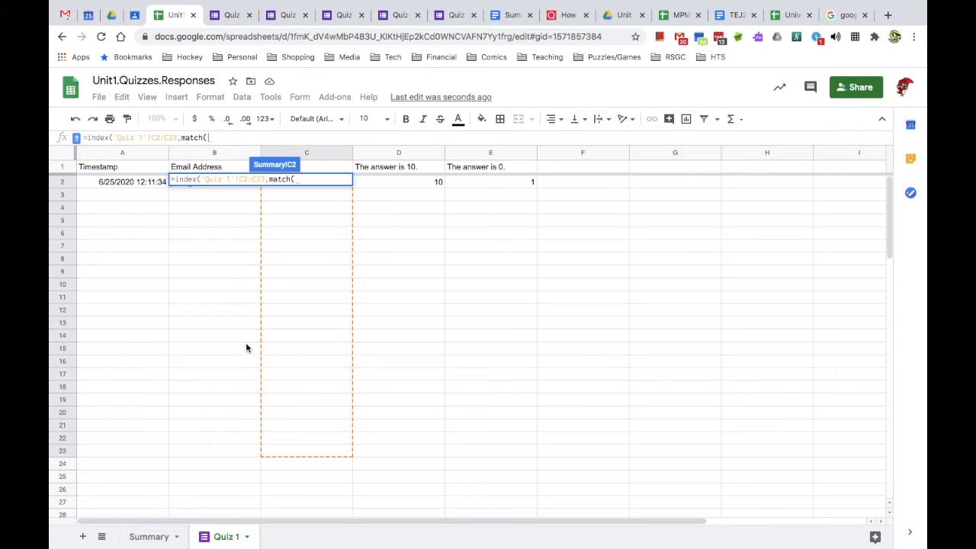
{"action": "left_click", "coordinate": [154, 538]}
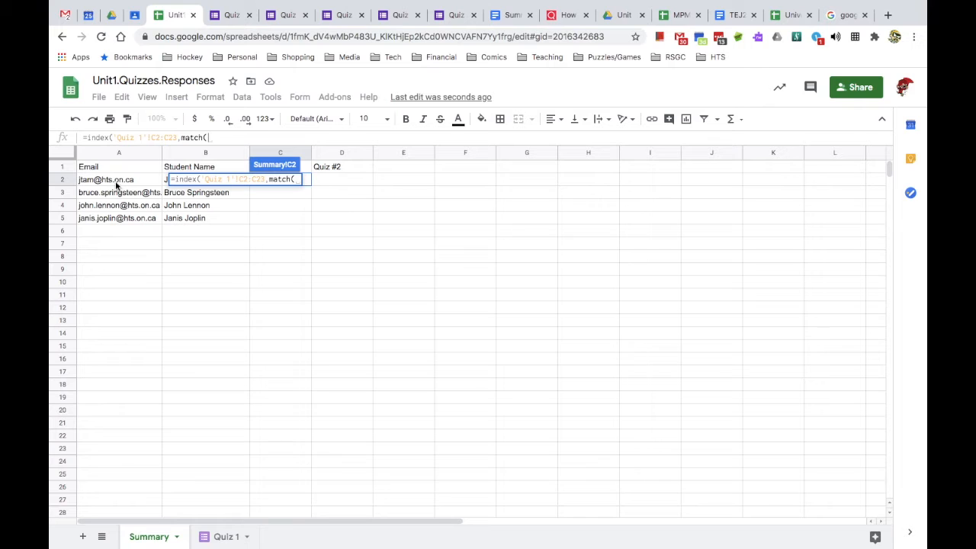
{"action": "left_click", "coordinate": [117, 185]}
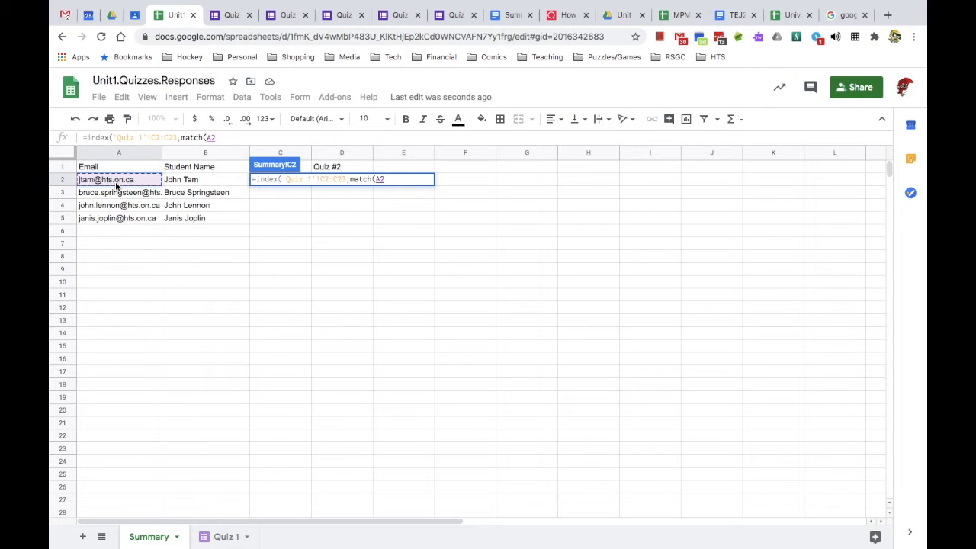
{"action": "type", "text": ","}
{"action": "left_click", "coordinate": [215, 539]}
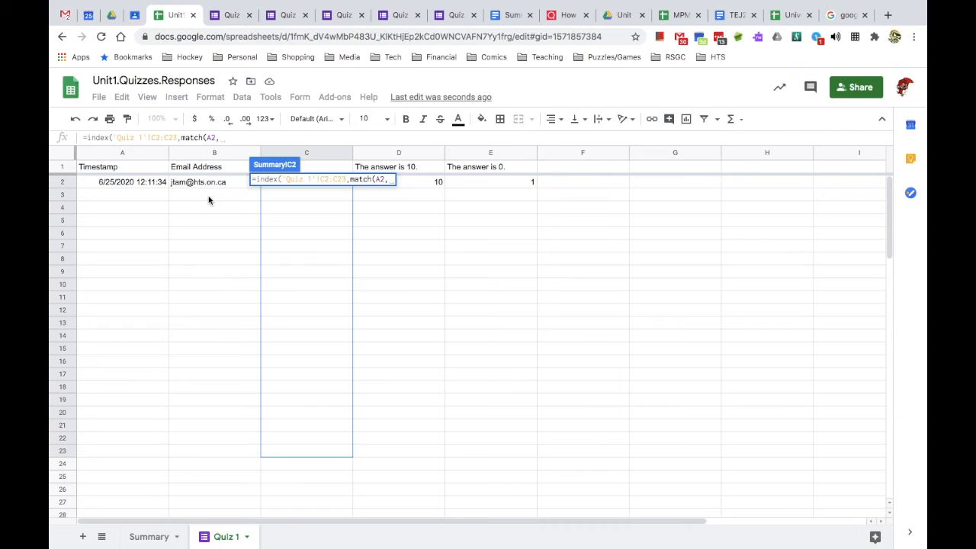
{"action": "left_click", "coordinate": [204, 182]}
{"action": "left_click_drag", "start_coordinate": [205, 182], "coordinate": [214, 453]}
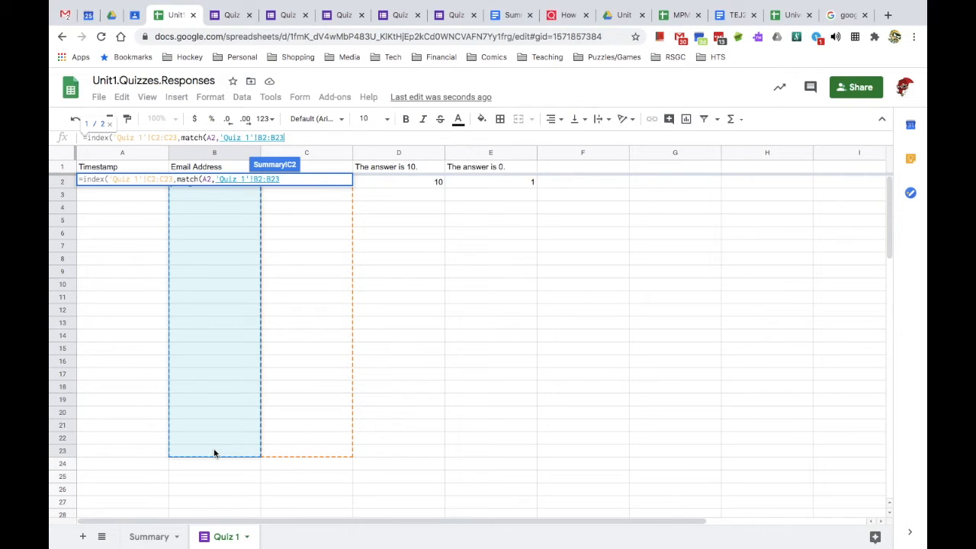
{"action": "type", "text": ","}
{"action": "type", "text": "0"}
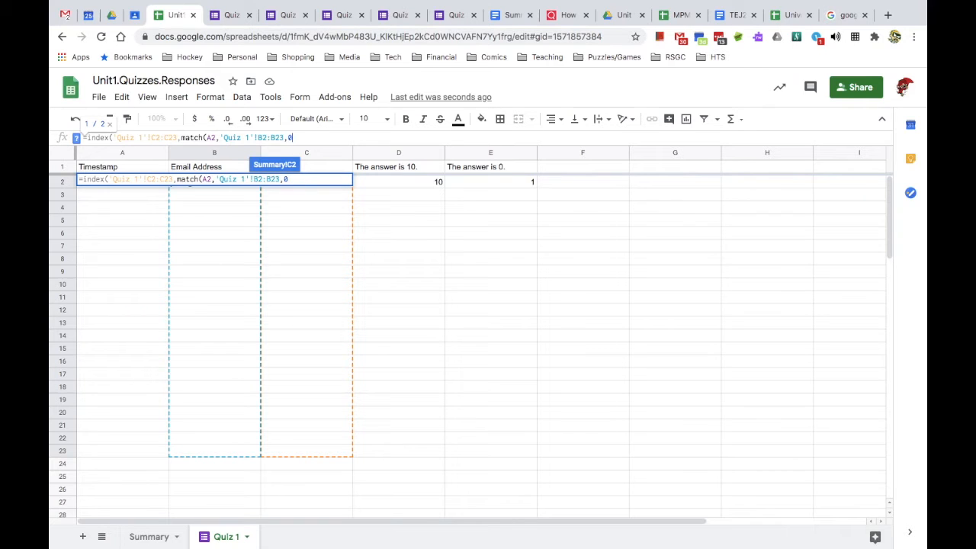
{"action": "type", "text": "))"}
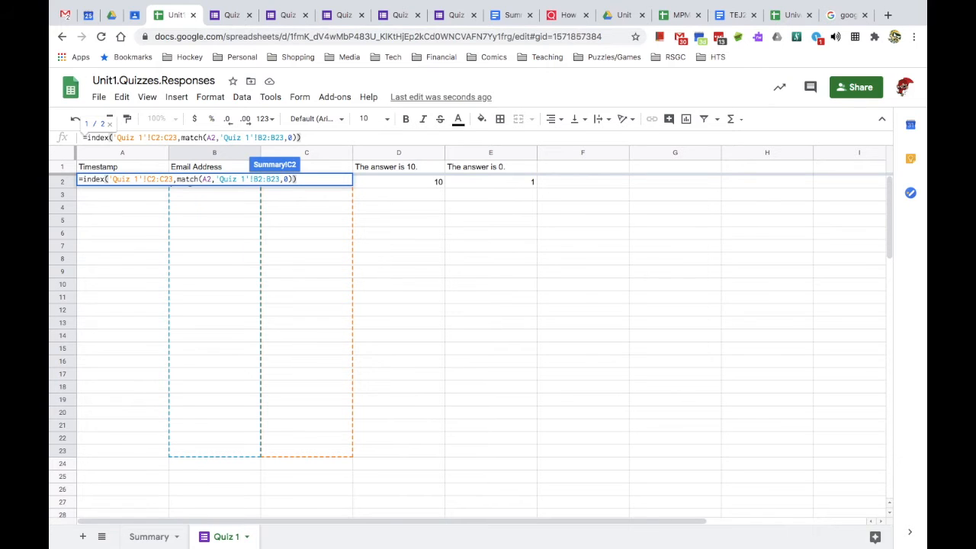
{"action": "key", "text": "Return"}
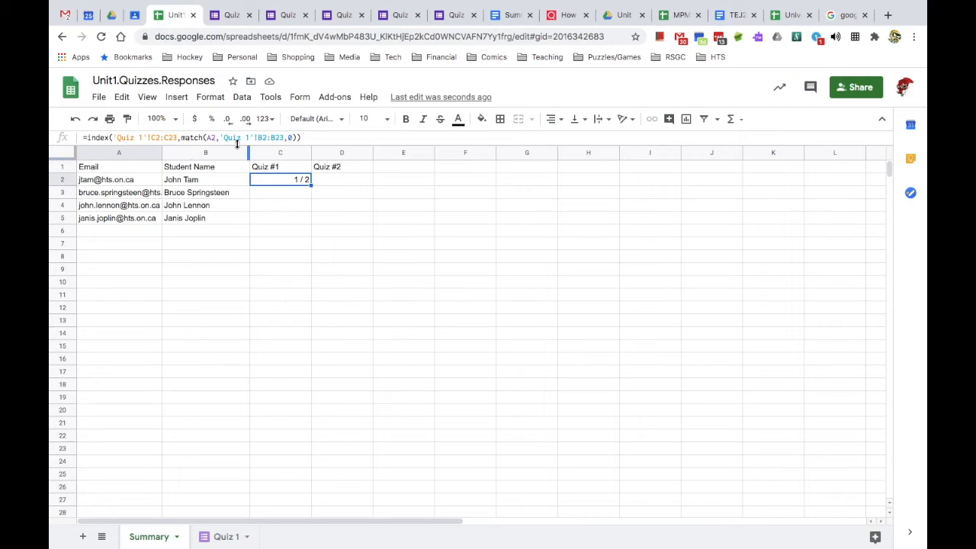
- Change C2's ranges to 'Quiz 1'!$C$2:$C100 and 'Quiz 1'!$B$2:$B$100
{"action": "left_click", "coordinate": [156, 139]}
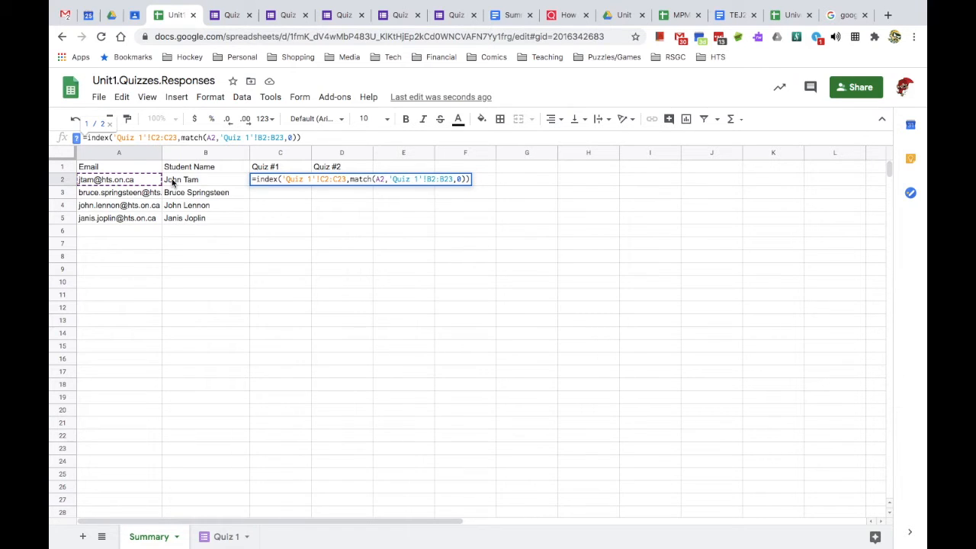
{"action": "type", "text": "$C"}
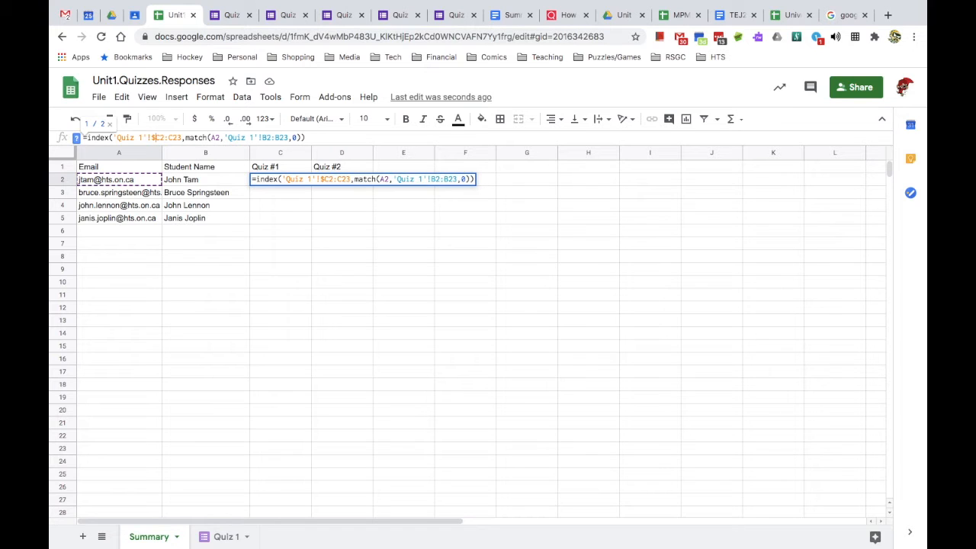
{"action": "type", "text": "$2:"}
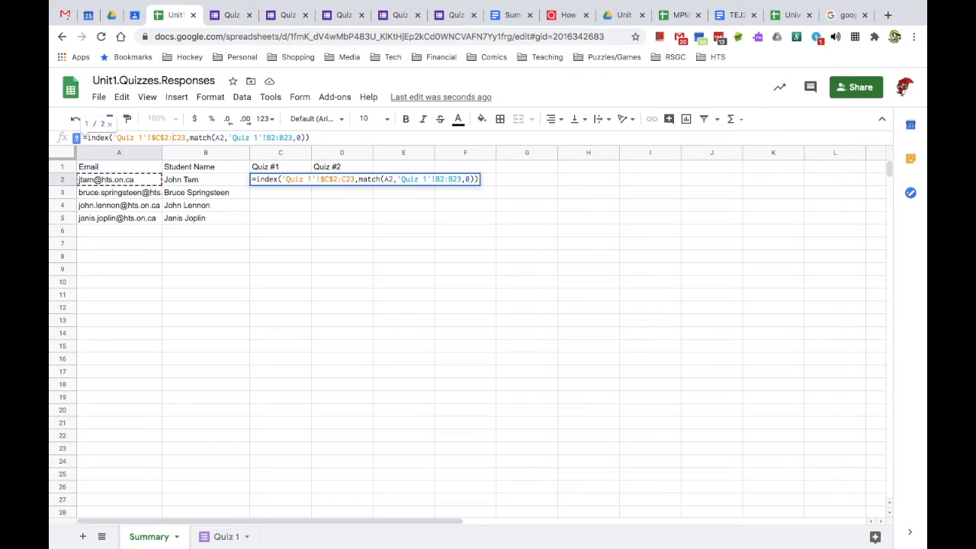
{"action": "type", "text": "$"}
{"action": "key", "text": "BackSpace"}
{"action": "key", "text": "BackSpace"}
{"action": "type", "text": "100"}
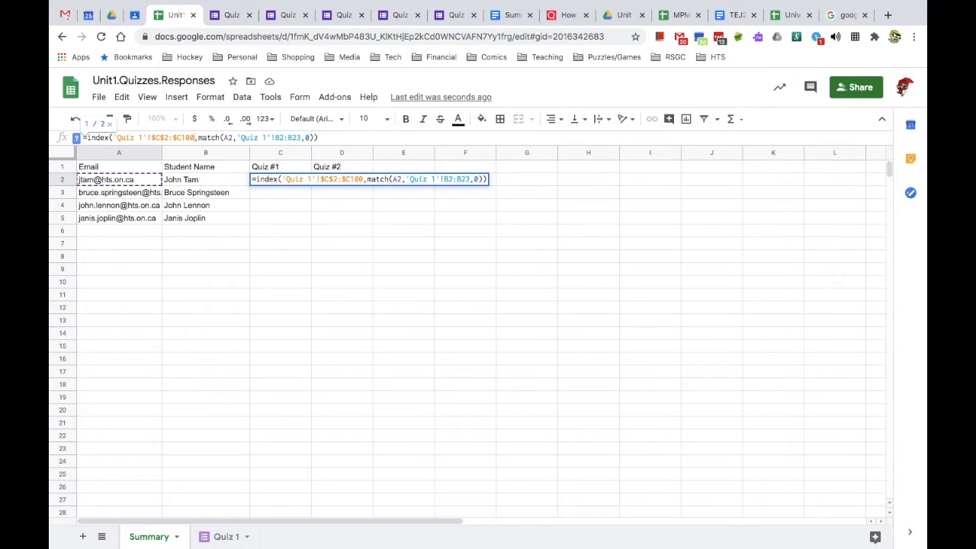
{"action": "left_click", "coordinate": [201, 137]}
{"action": "left_click", "coordinate": [222, 137]}
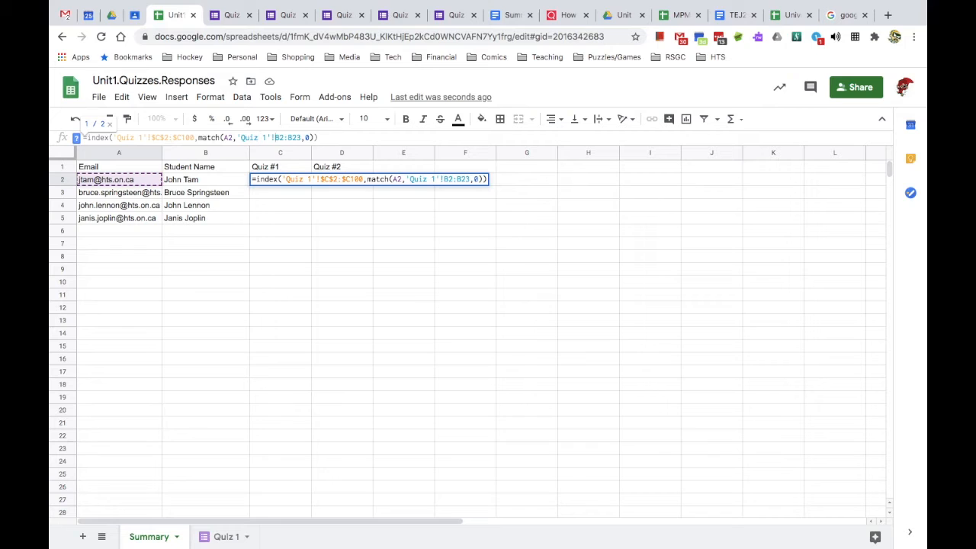
{"action": "type", "text": "$B$2:"}
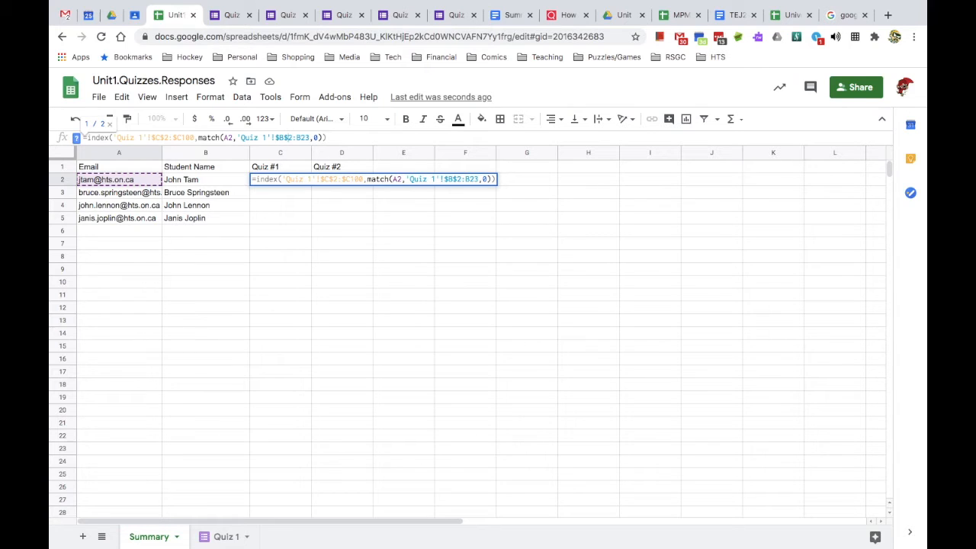
{"action": "type", "text": "$B$"}
{"action": "key", "text": "BackSpace"}
{"action": "key", "text": "BackSpace"}
{"action": "type", "text": "100"}
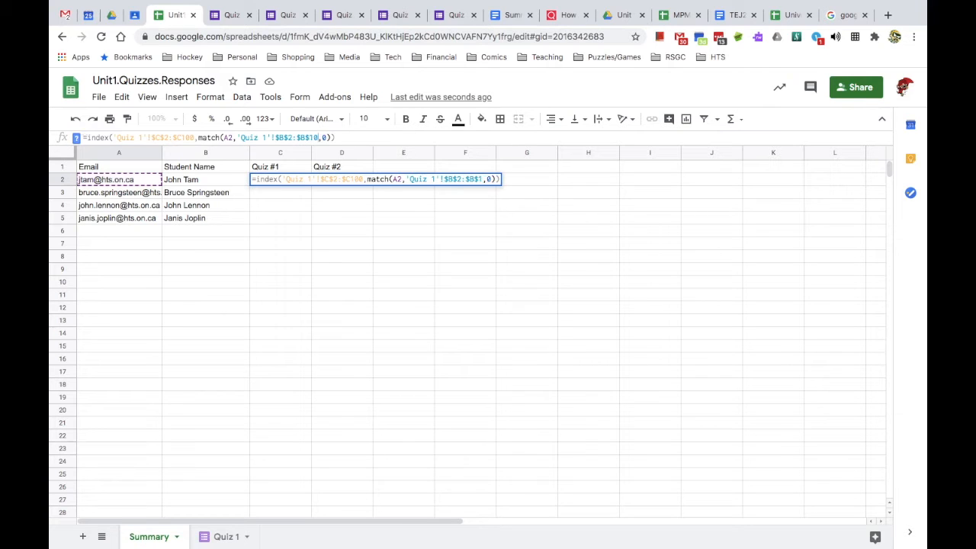
{"action": "key", "text": "Return"}
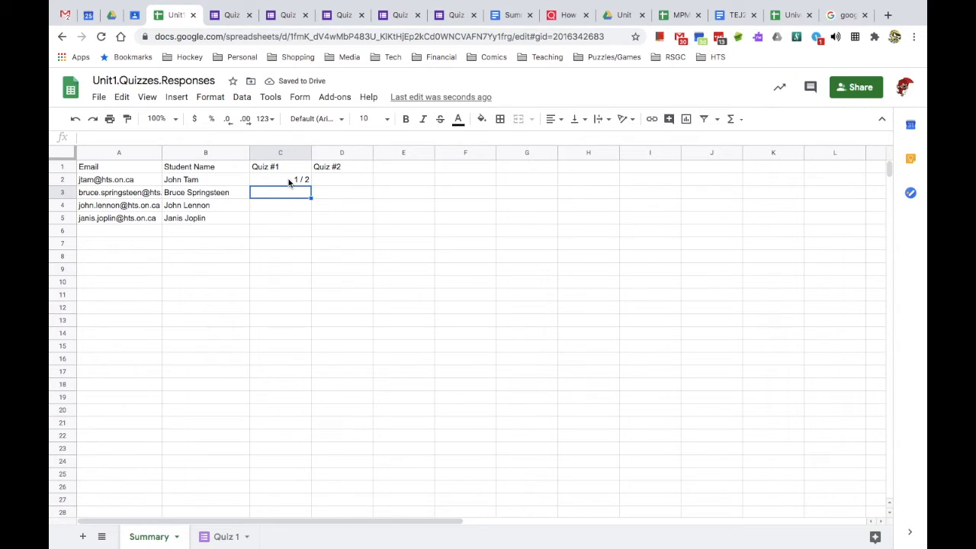
- Copy C2's lookup formula into C3:C5 and read the #N/A error
{"action": "left_click", "coordinate": [289, 183]}
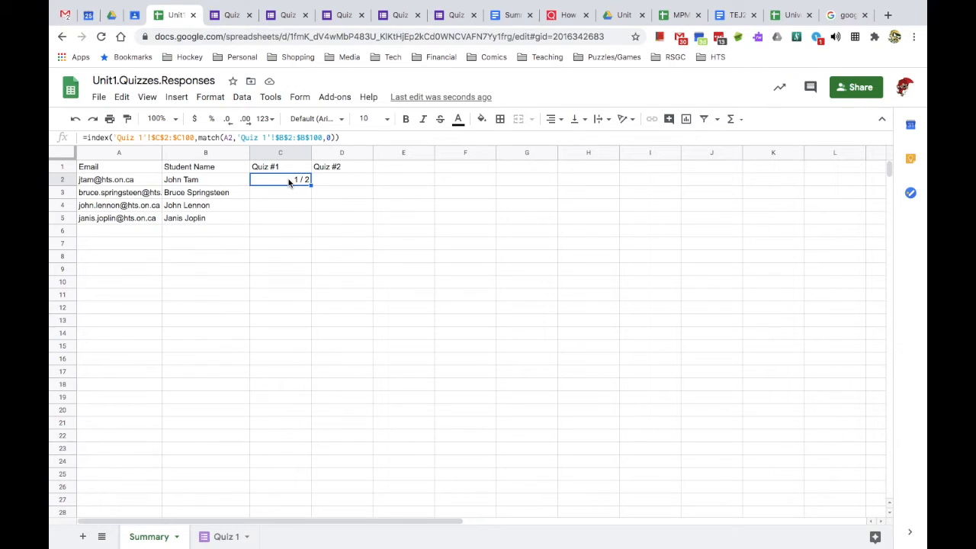
{"action": "key", "text": "ctrl+c"}
{"action": "left_click", "coordinate": [291, 191]}
{"action": "mouse_move", "coordinate": [291, 202]}
{"action": "left_mouse_down"}
{"action": "mouse_move", "coordinate": [292, 225]}
{"action": "mouse_move", "coordinate": [291, 215]}
{"action": "left_mouse_up"}
{"action": "key", "text": "ctrl+v"}
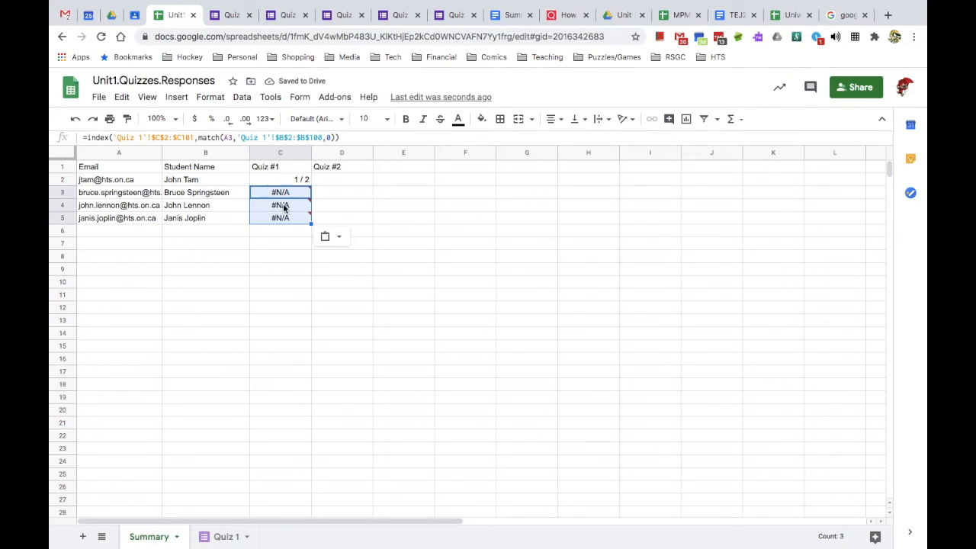
{"action": "mouse_move", "coordinate": [288, 197]}
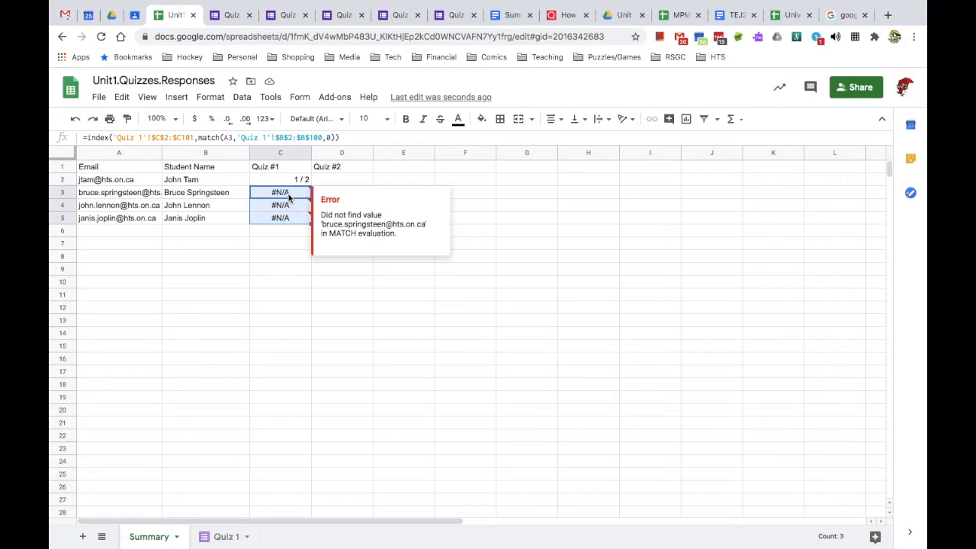
- Wrap C2's INDEX/MATCH lookup in IFERROR with a -1 fallback
{"action": "left_click", "coordinate": [109, 195]}
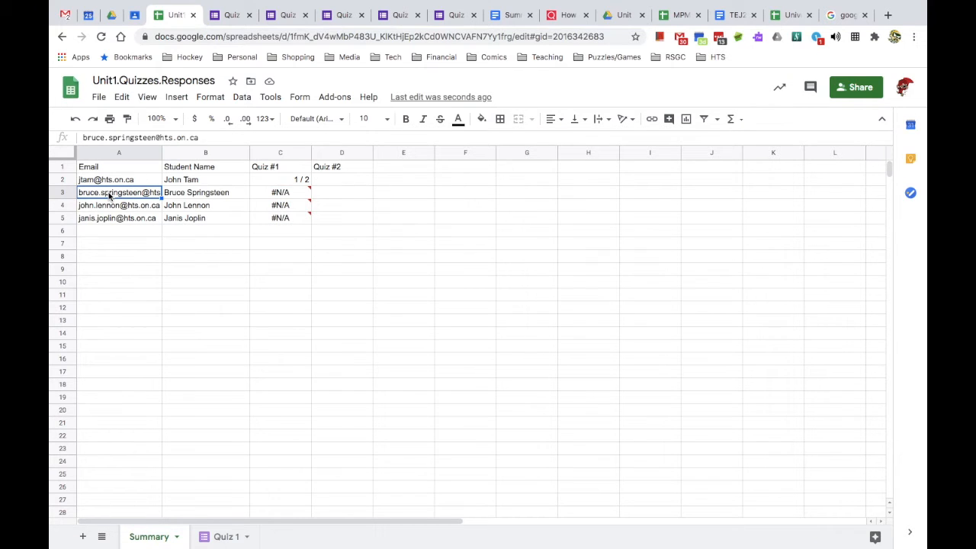
{"action": "mouse_move", "coordinate": [308, 208]}
{"action": "left_click", "coordinate": [290, 179]}
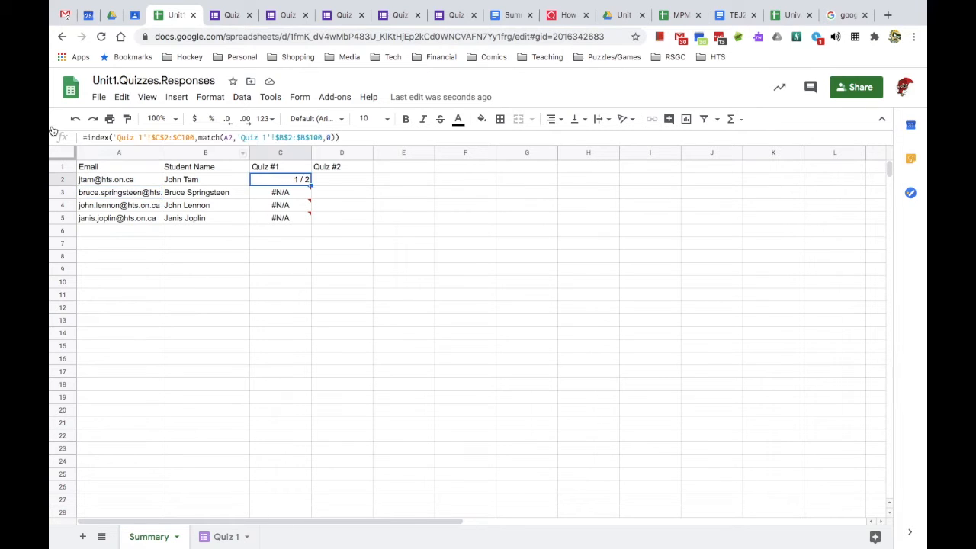
{"action": "left_click", "coordinate": [88, 136]}
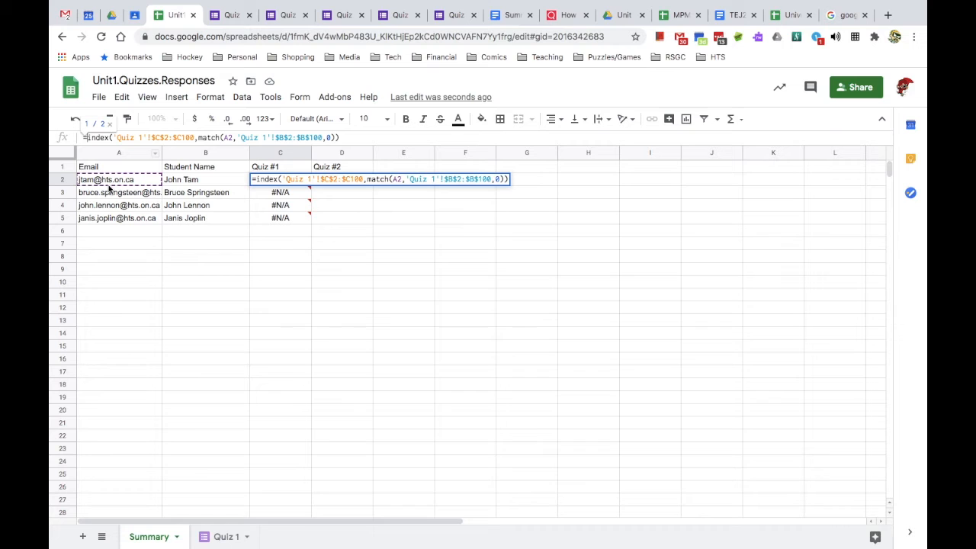
{"action": "type", "text": "if"}
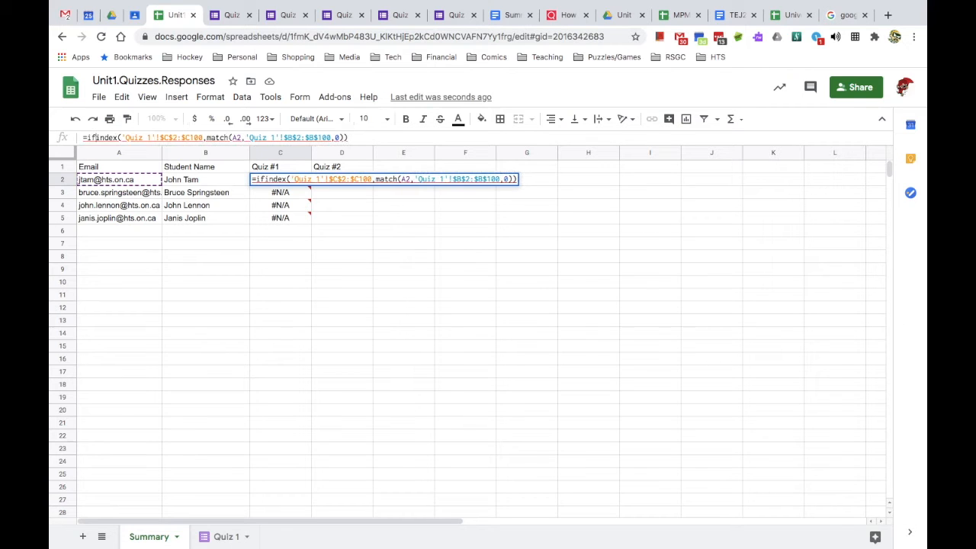
{"action": "type", "text": "e"}
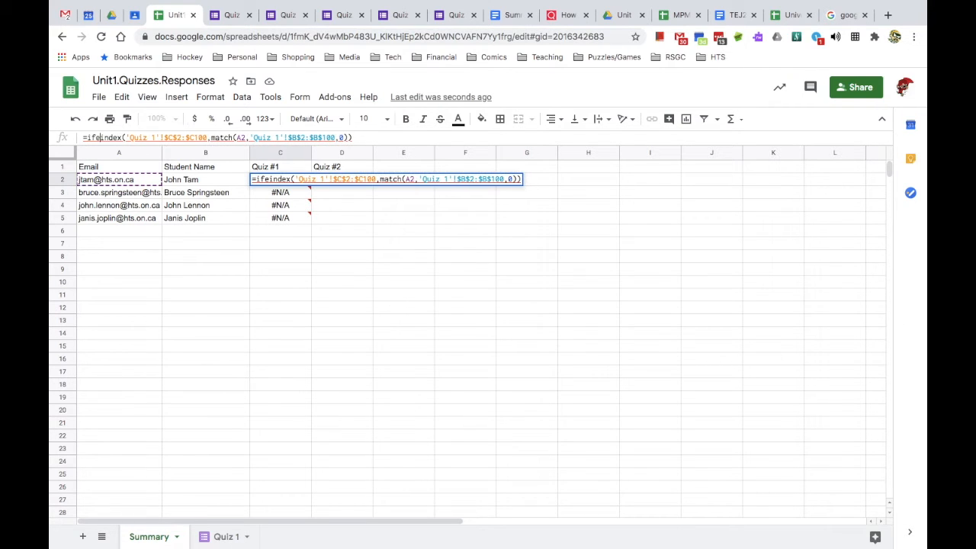
{"action": "type", "text": "rror("}
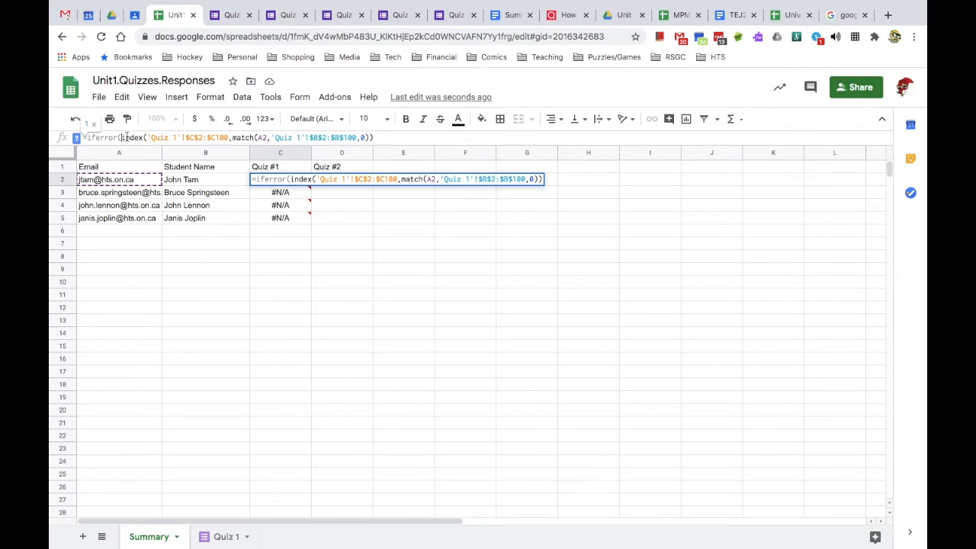
{"action": "type", "text": ","}
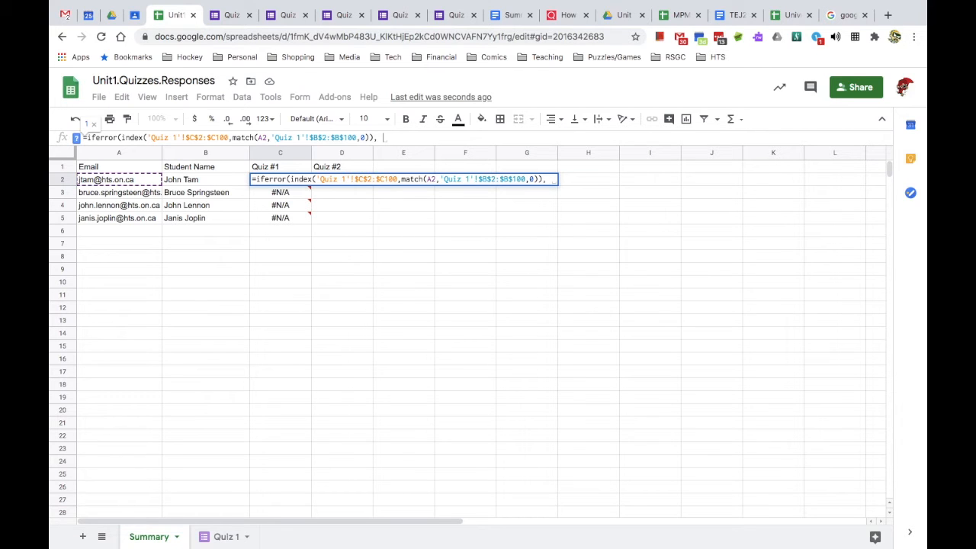
{"action": "type", "text": "-1)"}
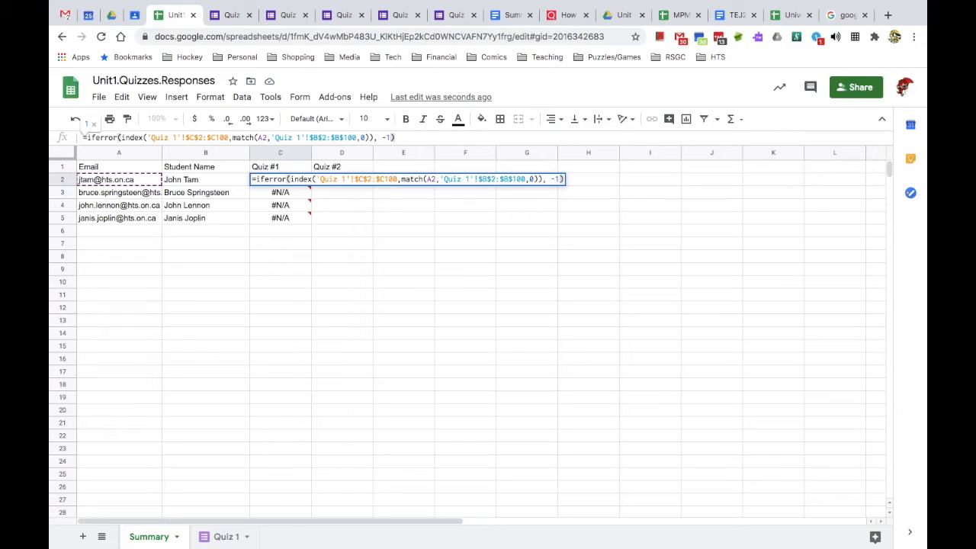
{"action": "key", "text": "Return"}
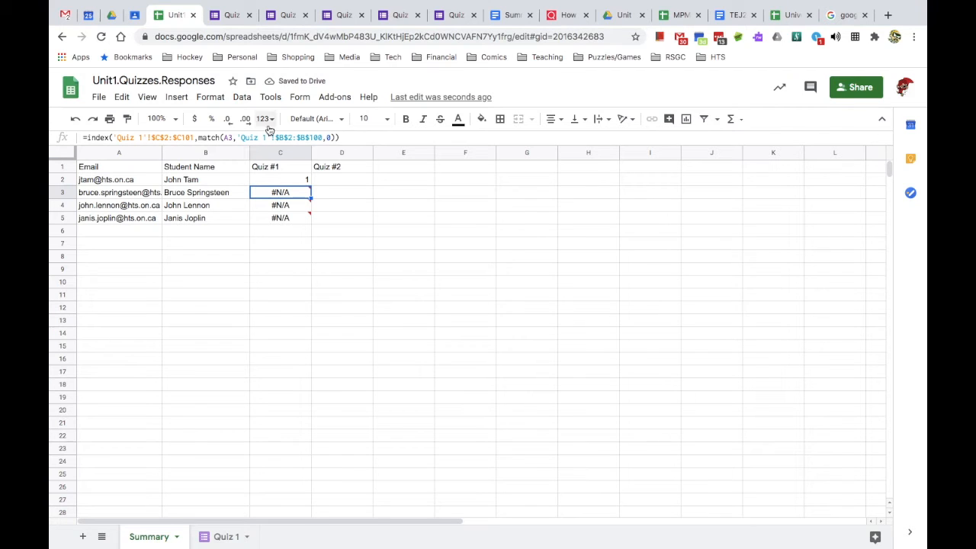
- Copy the IFERROR lookup from C2 into C3:C5, which now show -1
{"action": "left_click", "coordinate": [291, 181]}
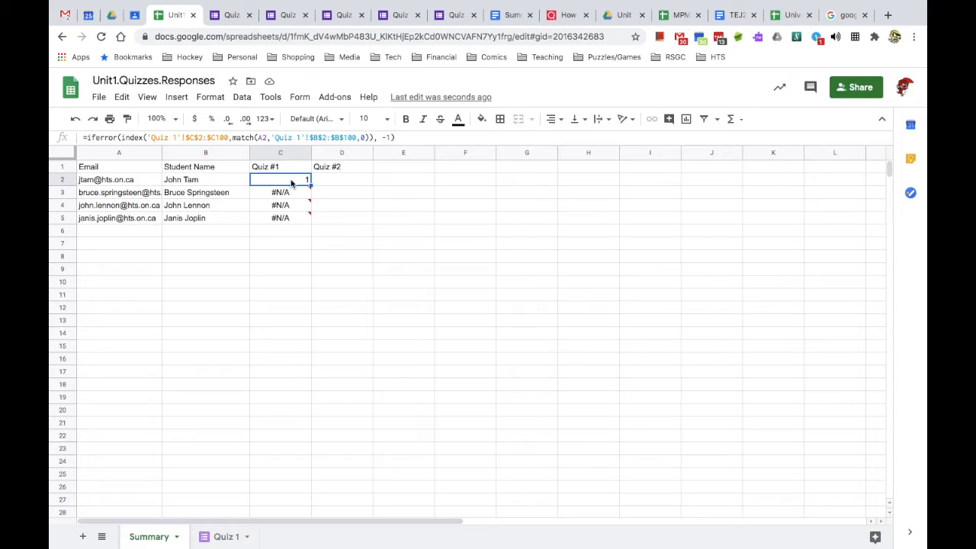
{"action": "key", "text": "ctrl+c"}
{"action": "left_click_drag", "start_coordinate": [292, 191], "coordinate": [292, 217]}
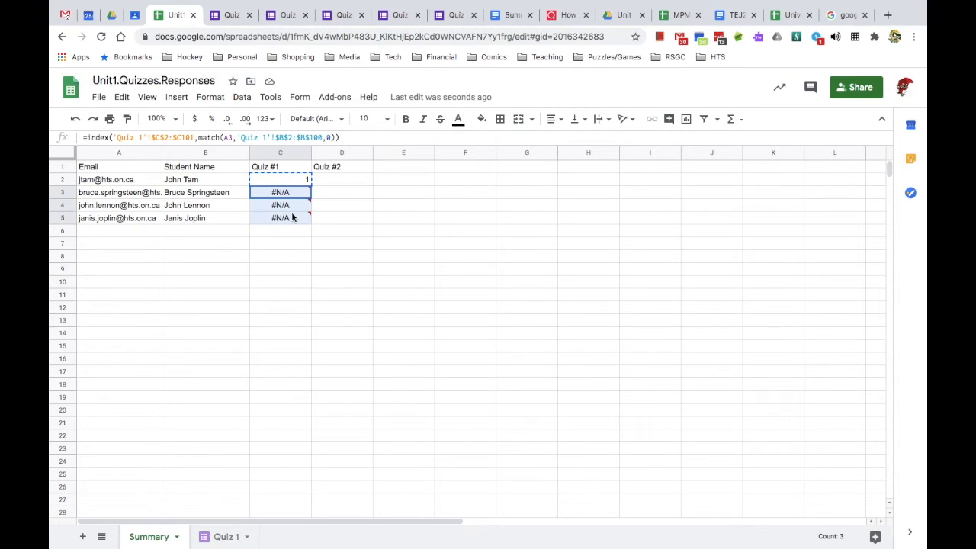
{"action": "key", "text": "ctrl+v"}
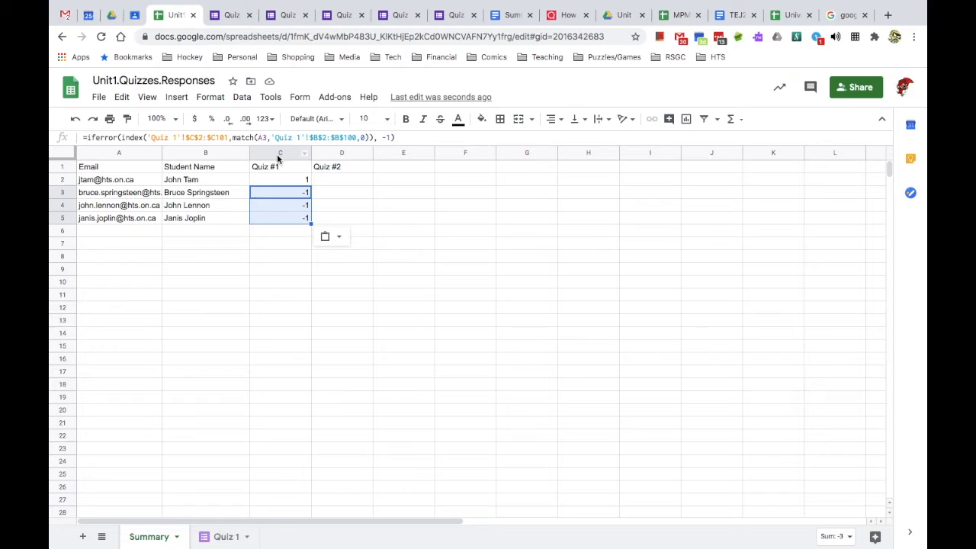
- Centre-align the Quiz #1 and Quiz #2 columns C and D
{"action": "left_click_drag", "start_coordinate": [267, 158], "coordinate": [340, 155]}
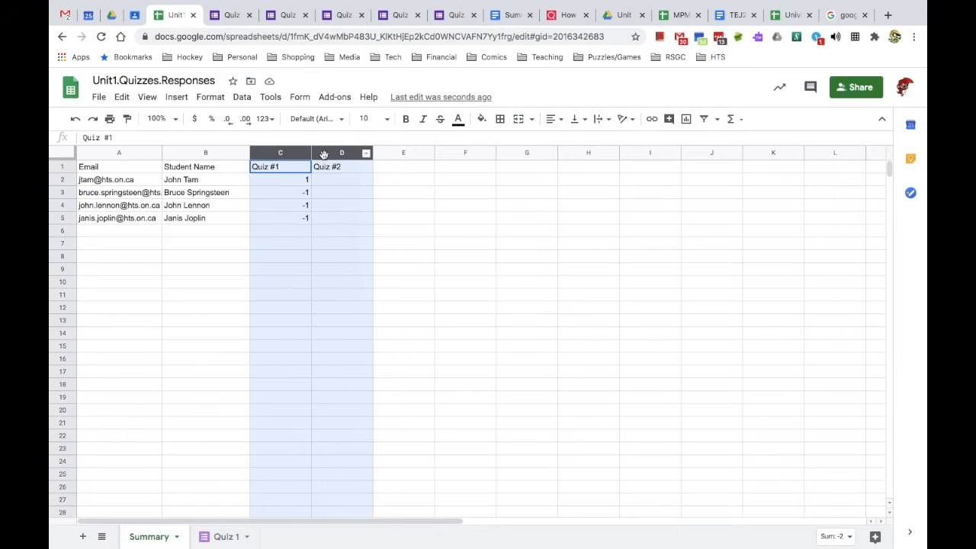
{"action": "left_click", "coordinate": [552, 119]}
{"action": "left_click", "coordinate": [568, 140]}
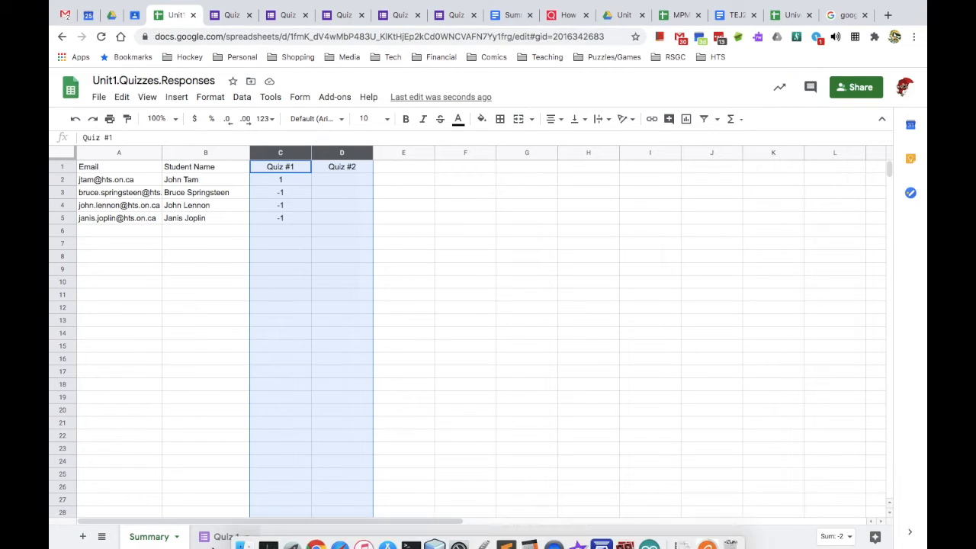
{"action": "left_click", "coordinate": [221, 538]}
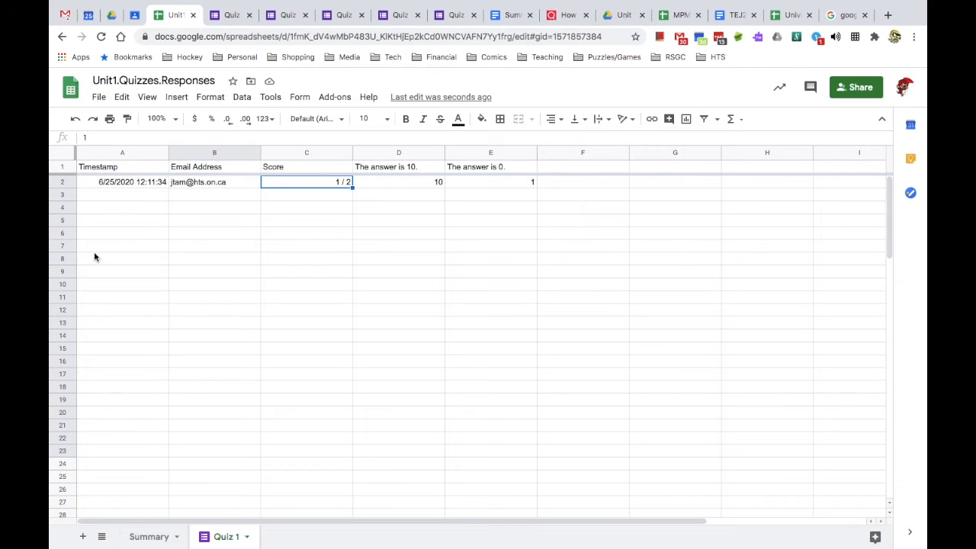
- Copy response row 2 into row 3 with the last student's e-mail, score 2, and answer 0
{"action": "left_click", "coordinate": [64, 182]}
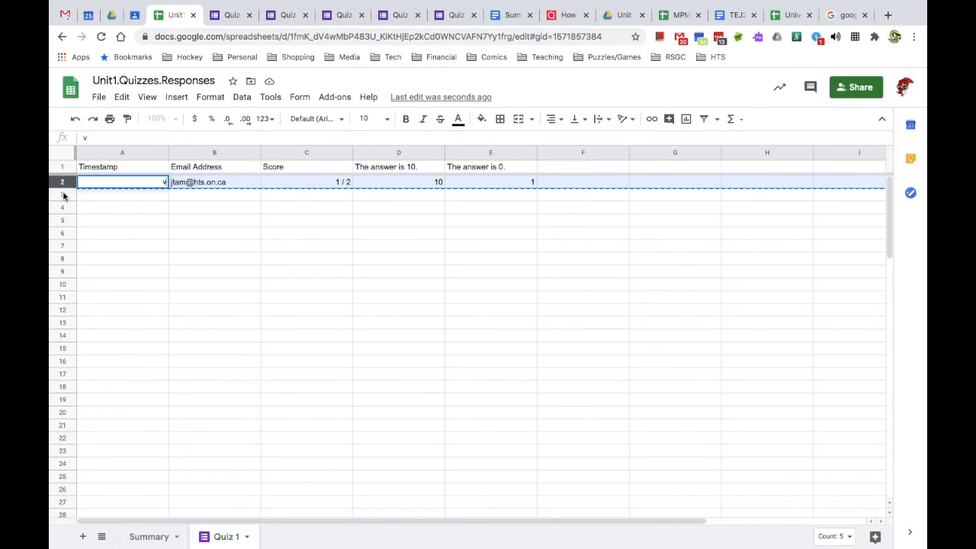
{"action": "left_click", "coordinate": [63, 195]}
{"action": "key", "text": "ctrl+v"}
{"action": "left_click", "coordinate": [195, 197]}
{"action": "key", "text": "Delete"}
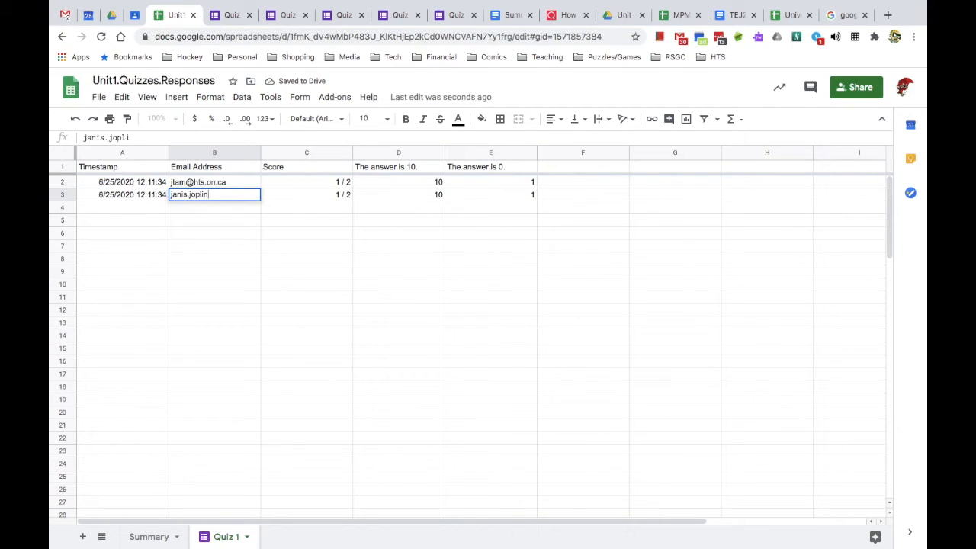
{"action": "left_click", "coordinate": [317, 195]}
{"action": "key", "text": "Delete"}
{"action": "type", "text": "2"}
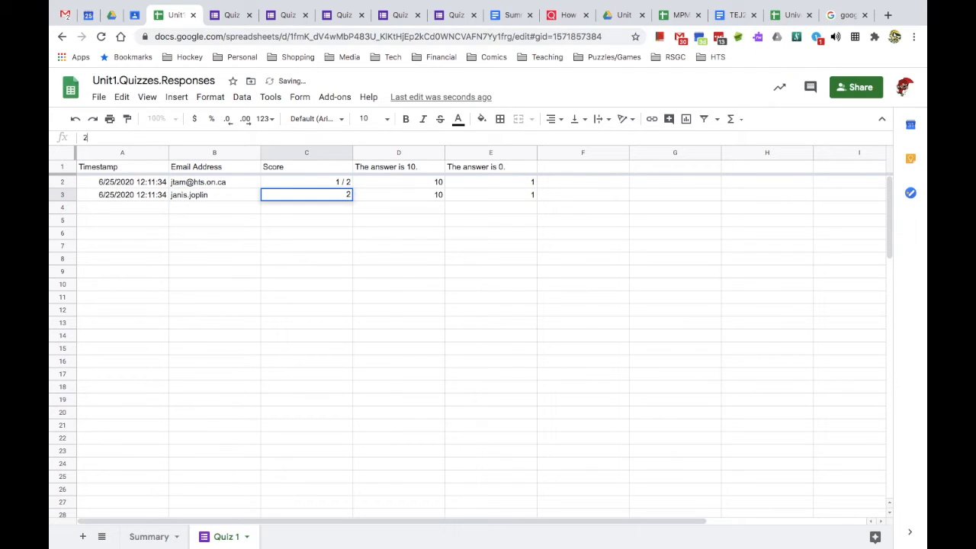
{"action": "left_click", "coordinate": [484, 193]}
{"action": "type", "text": "=0"}
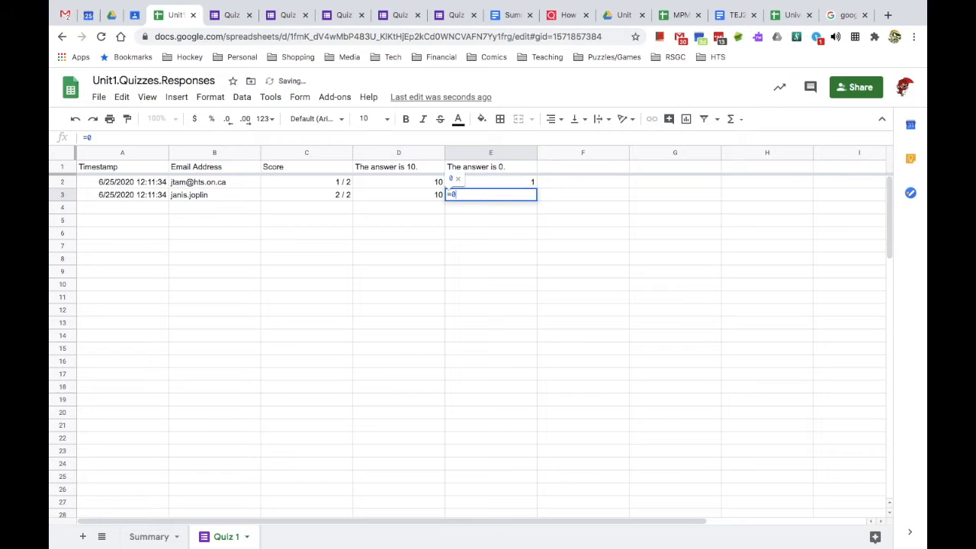
{"action": "key", "text": "Return"}
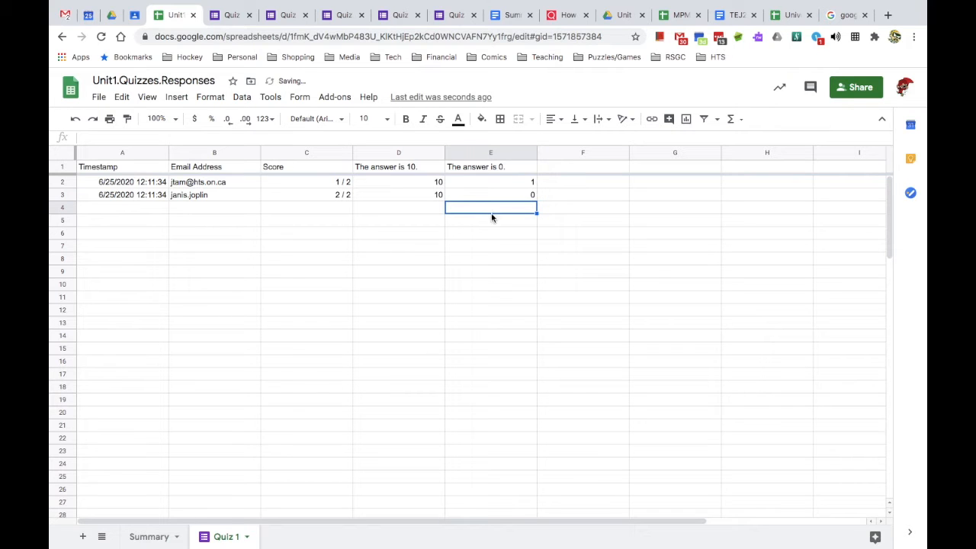
- Complete B3's e-mail with its domain so Summary C5 picks up the score
{"action": "left_click", "coordinate": [150, 537]}
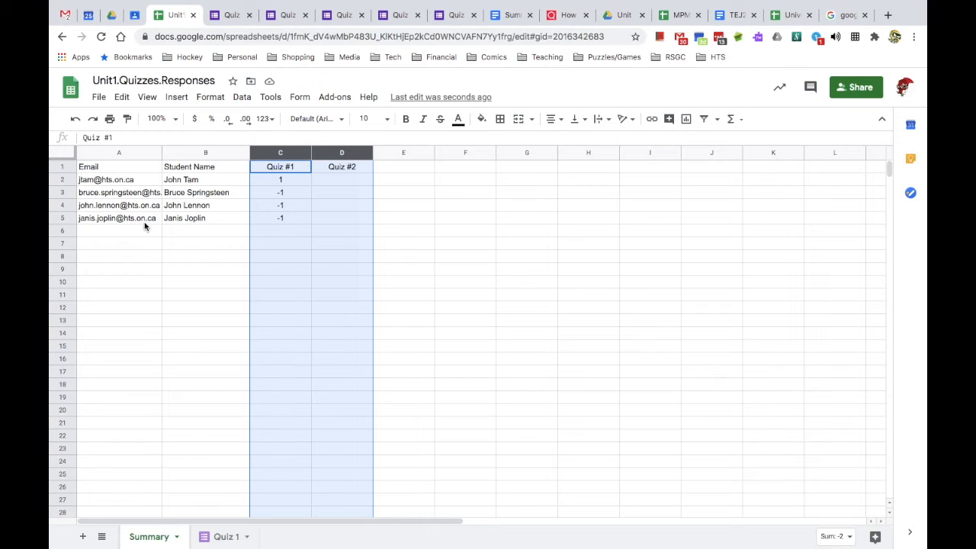
{"action": "left_click", "coordinate": [216, 540]}
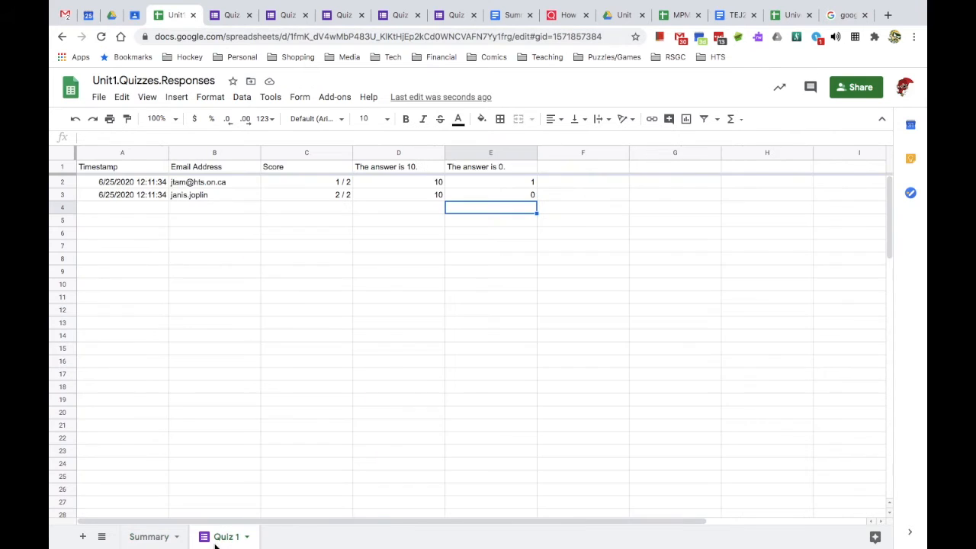
{"action": "left_click", "coordinate": [214, 200]}
{"action": "left_click", "coordinate": [153, 140]}
{"action": "type", "text": "@hts.no"}
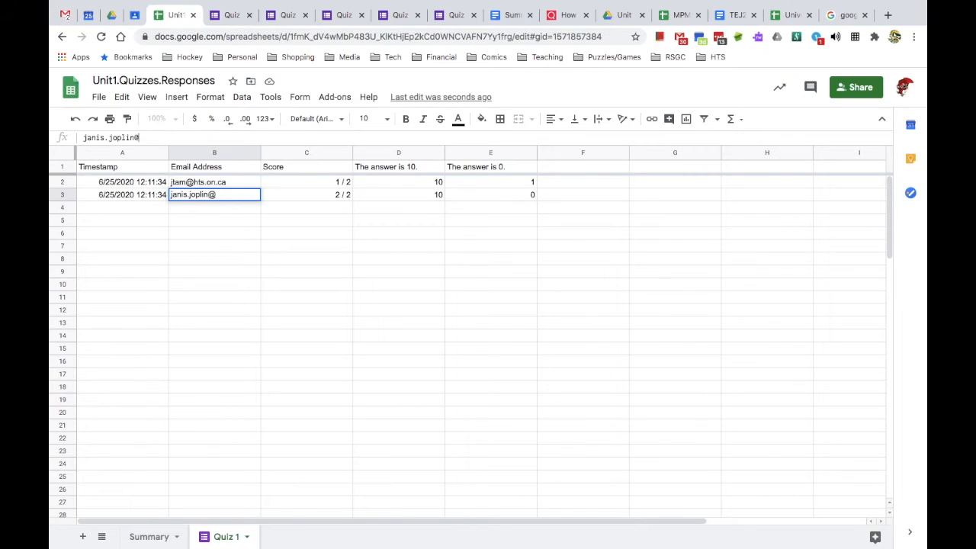
{"action": "key", "text": "BackSpace"}
{"action": "key", "text": "BackSpace"}
{"action": "type", "text": "on.ca"}
{"action": "key", "text": "Return"}
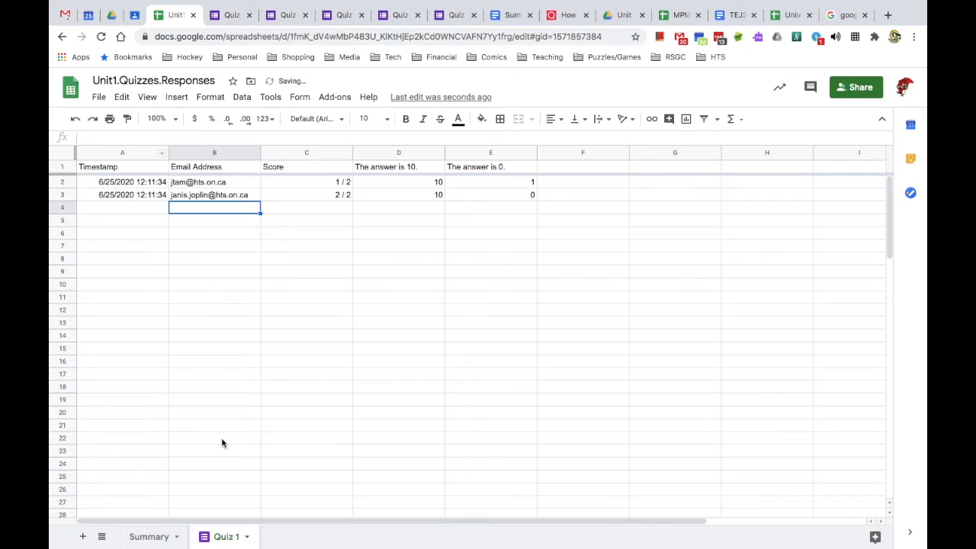
{"action": "left_click", "coordinate": [143, 540]}
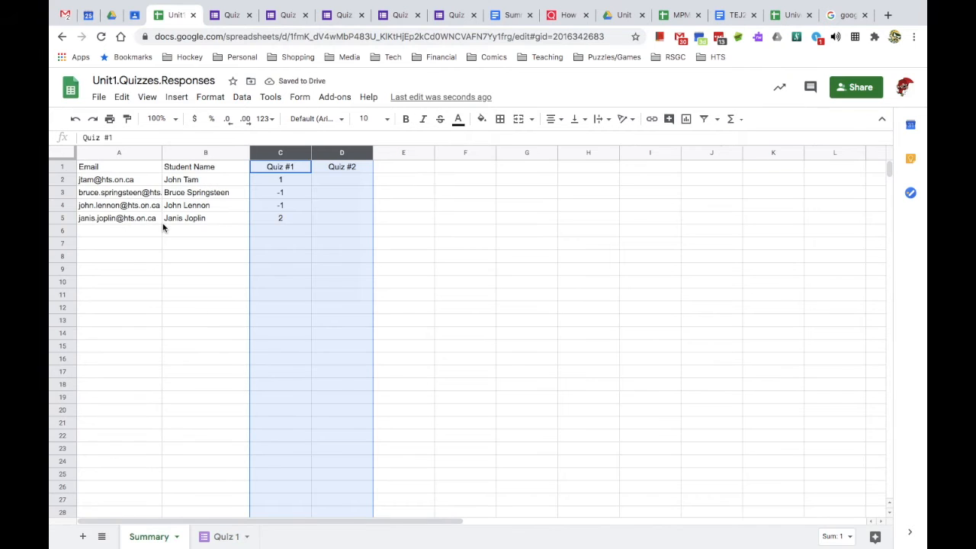
- Copy Quiz 1 response row 3 into rows 4 and 5
{"action": "left_click", "coordinate": [288, 218]}
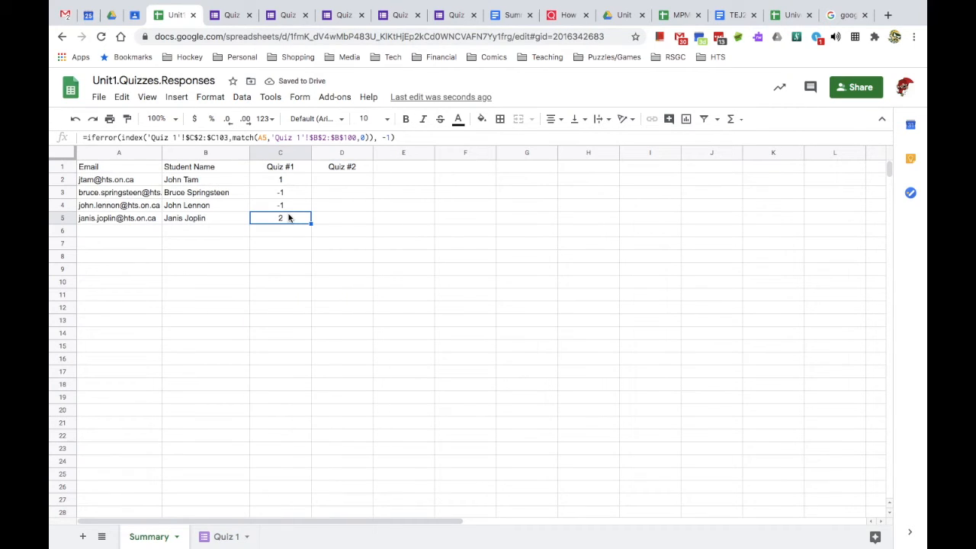
{"action": "left_click", "coordinate": [221, 536]}
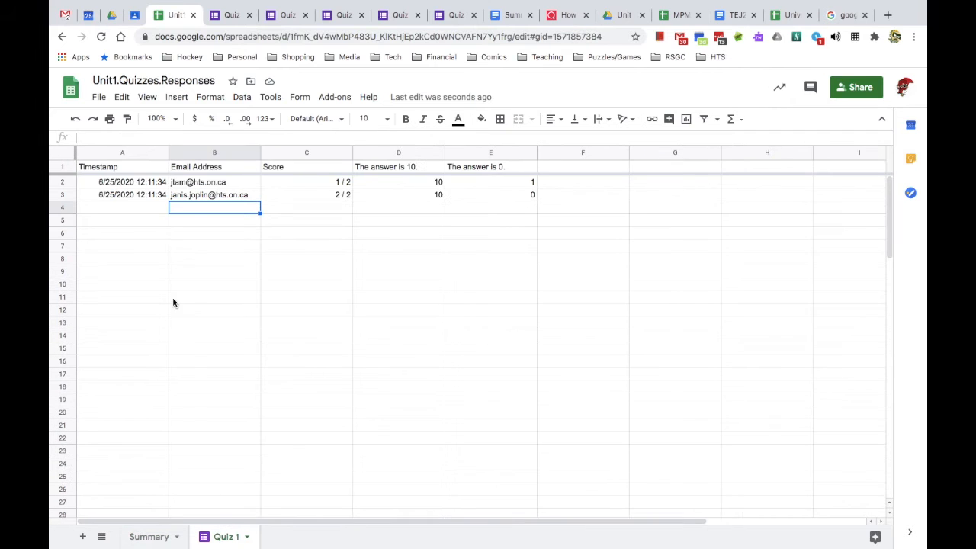
{"action": "left_click", "coordinate": [64, 196]}
{"action": "key", "text": "ctrl+c"}
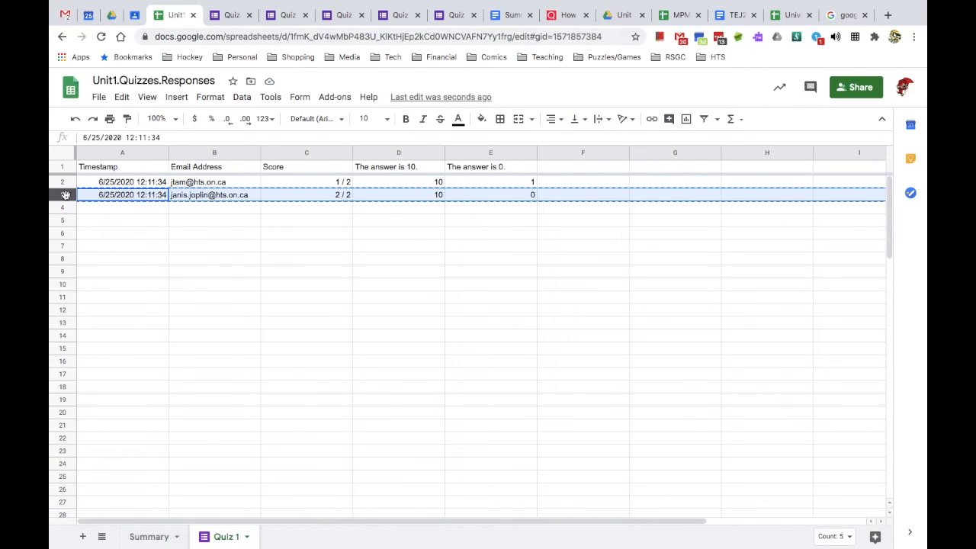
{"action": "left_click_drag", "start_coordinate": [64, 210], "coordinate": [63, 218]}
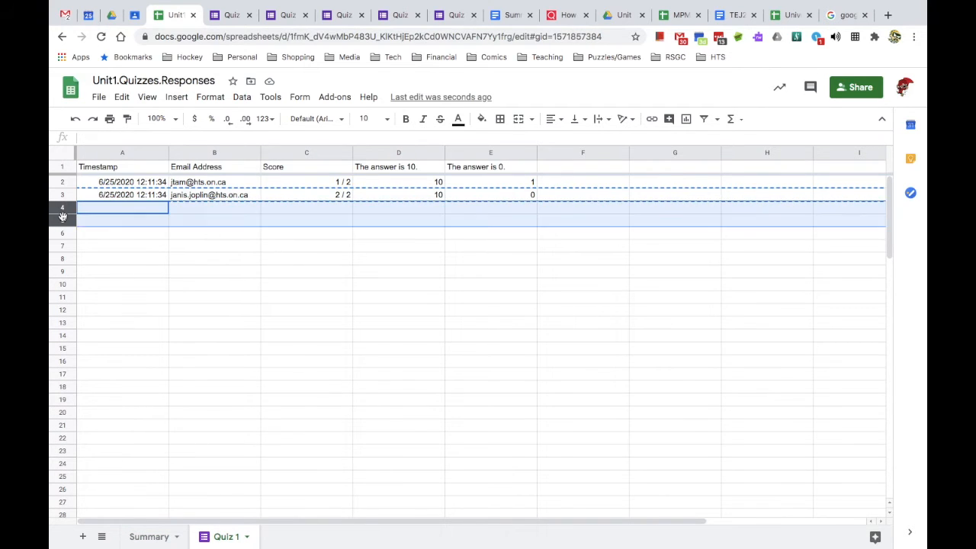
{"action": "key", "text": "ctrl+v"}
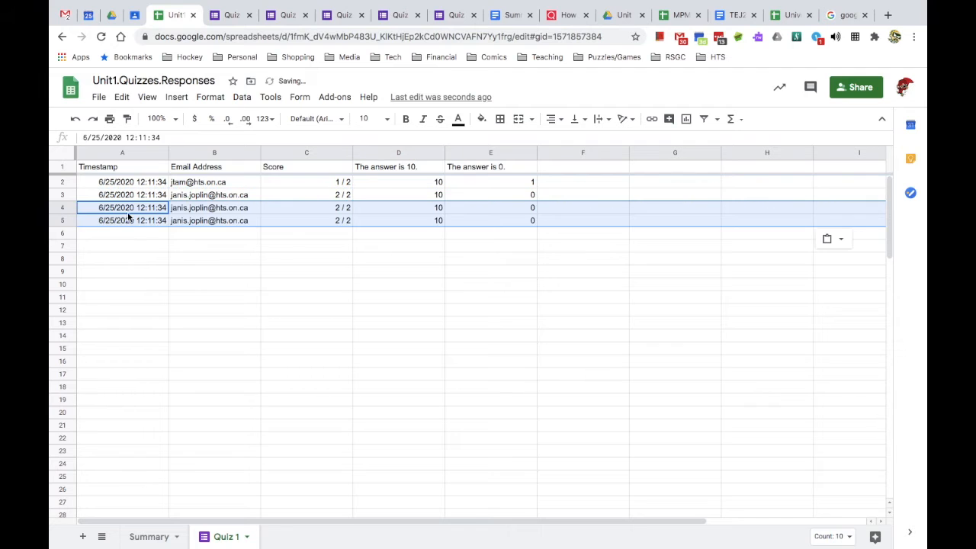
- Give row 4 another student's e-mail, score 0, and second answer 10
{"action": "left_click", "coordinate": [206, 212]}
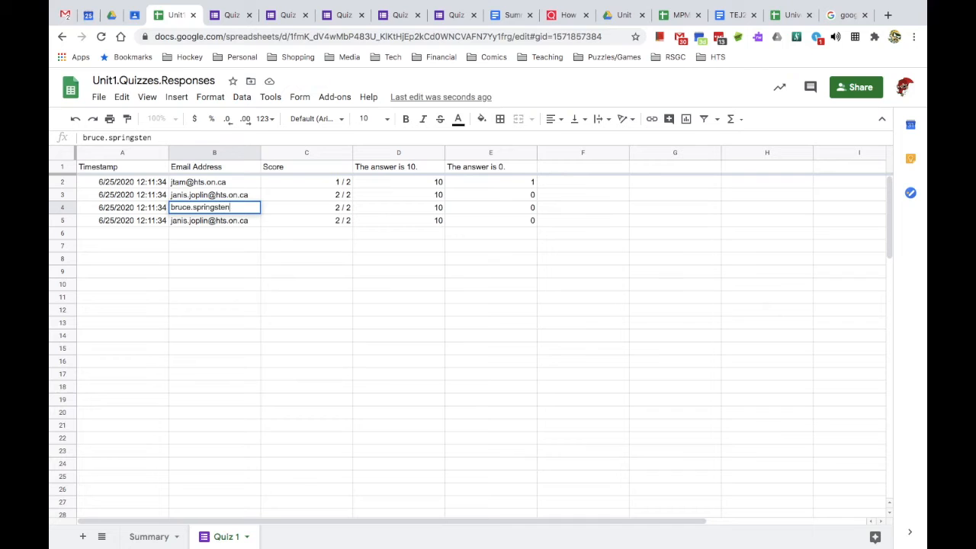
{"action": "key", "text": "Tab"}
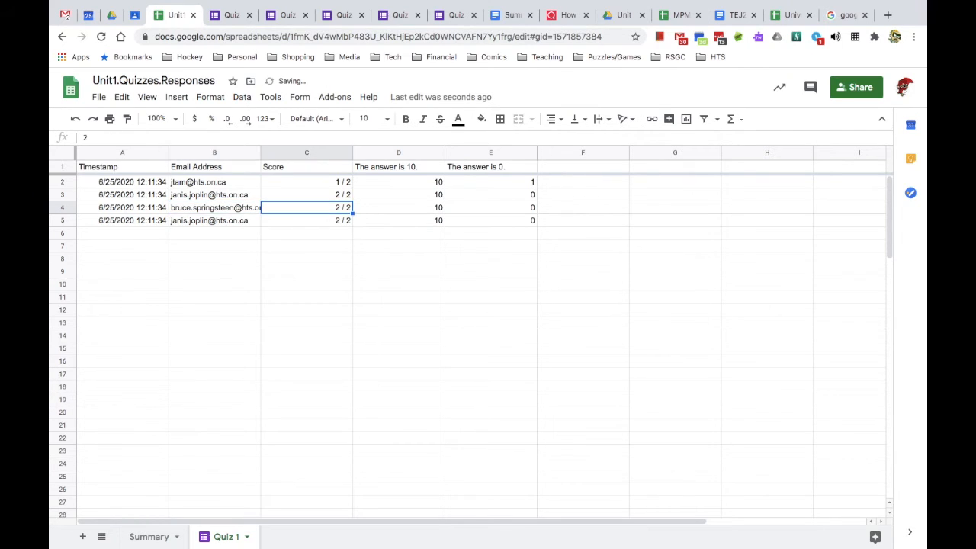
{"action": "type", "text": "0"}
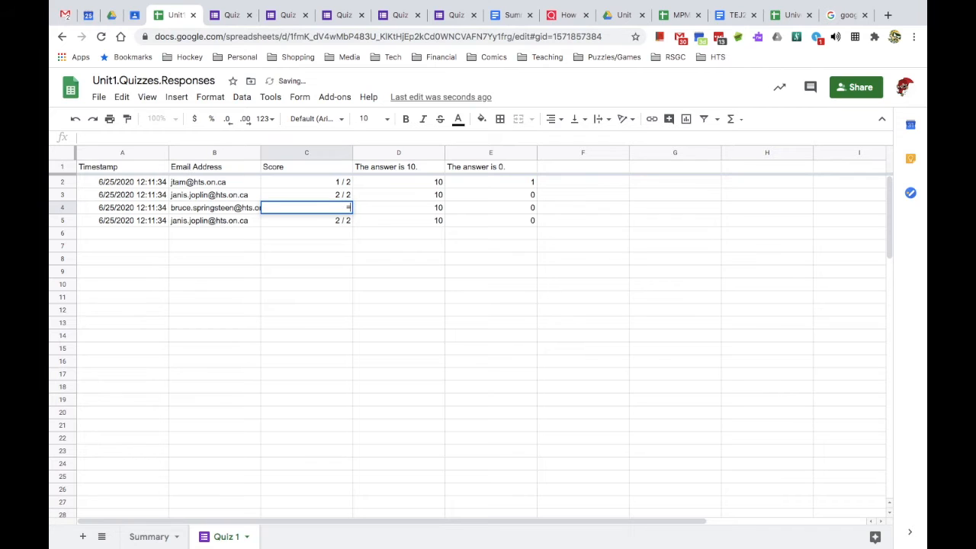
{"action": "key", "text": "Tab"}
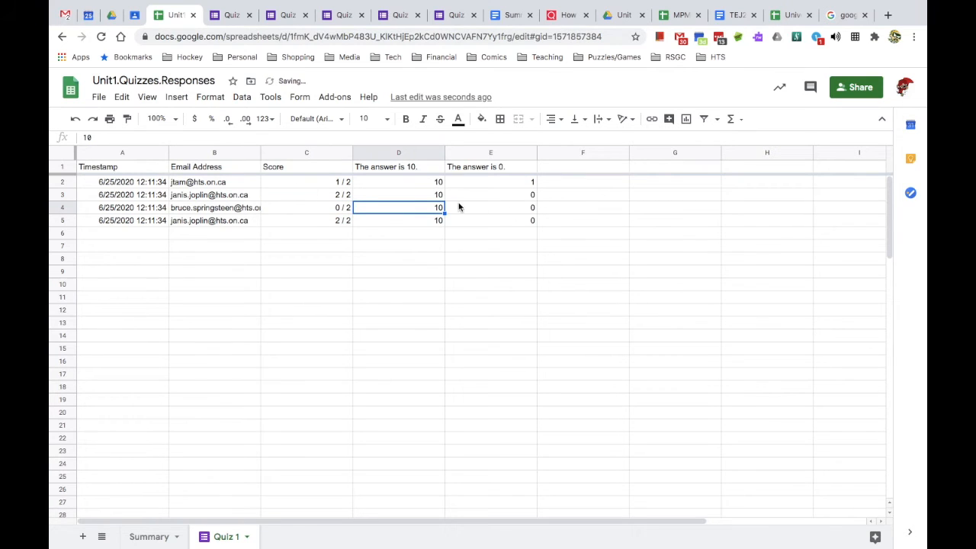
{"action": "type", "text": "="}
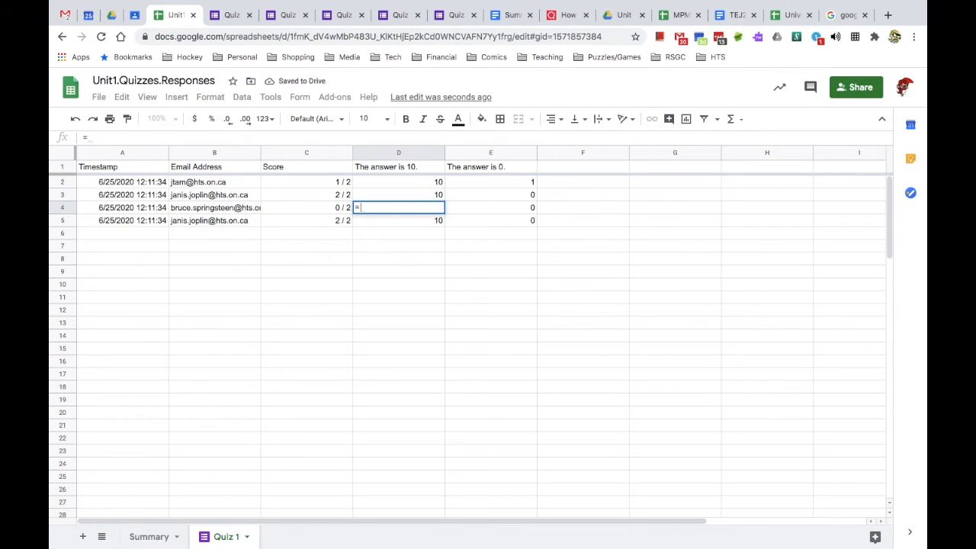
{"action": "type", "text": "9"}
{"action": "left_click", "coordinate": [524, 212]}
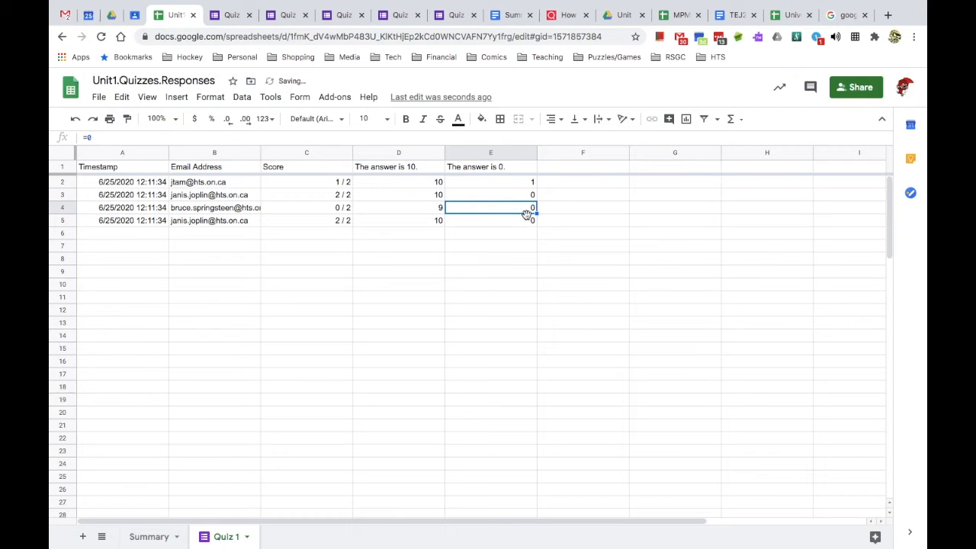
{"action": "type", "text": "=10"}
{"action": "key", "text": "Return"}
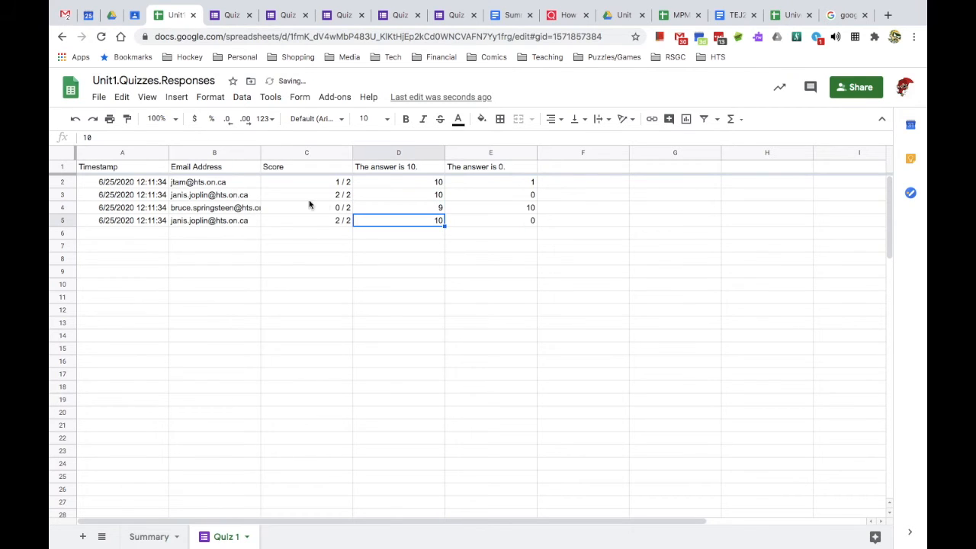
- Change B5's e-mail to another student's and check Summary Quiz #1 scores C2:C5
{"action": "left_click", "coordinate": [184, 218]}
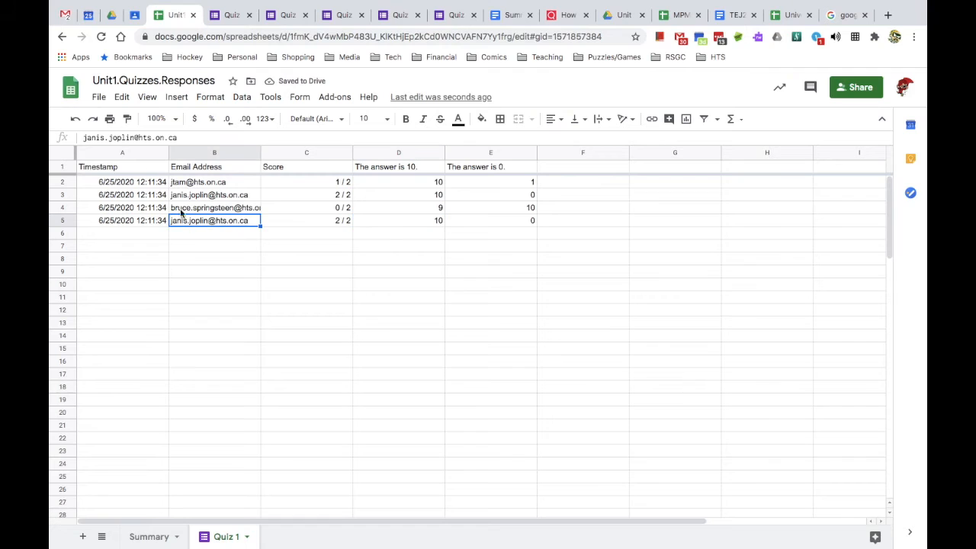
{"action": "left_click_drag", "start_coordinate": [135, 137], "coordinate": [81, 140]}
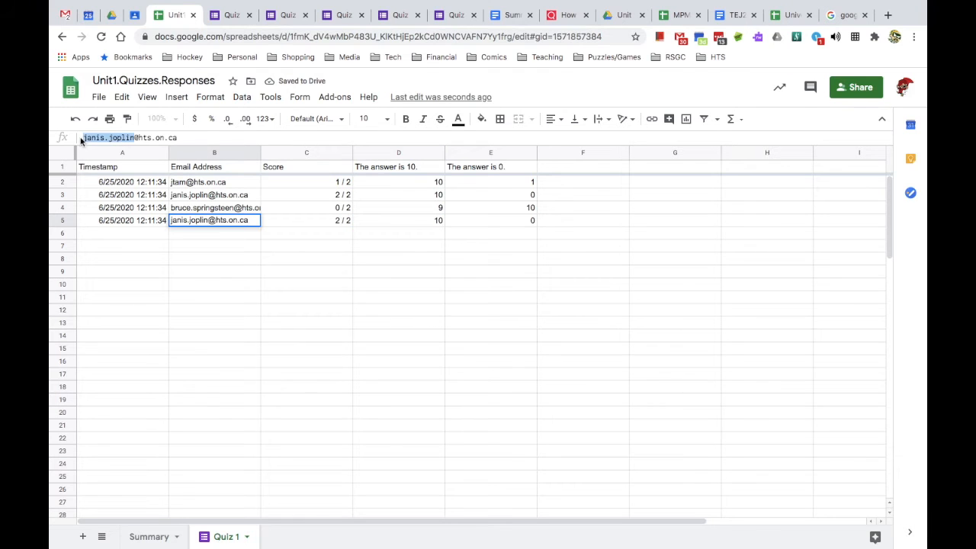
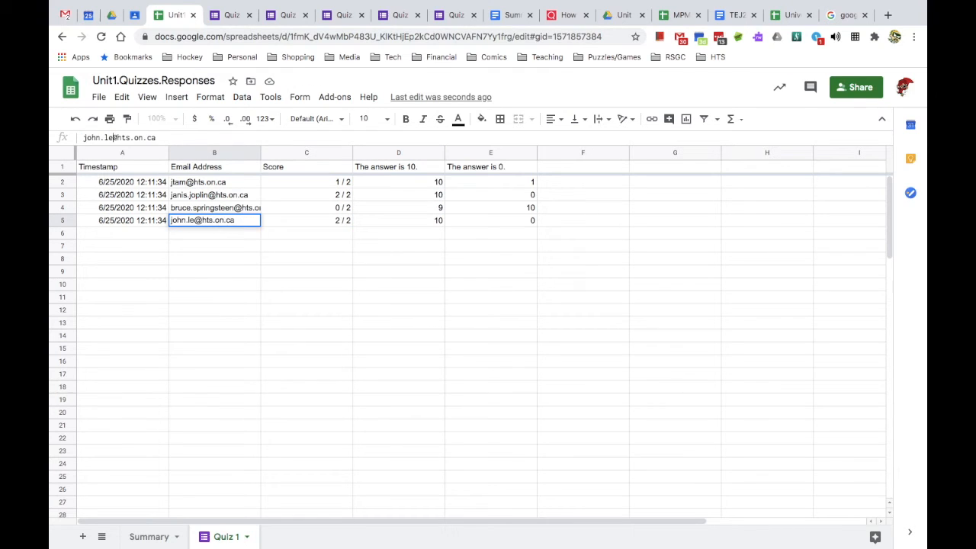
{"action": "key", "text": "Tab"}
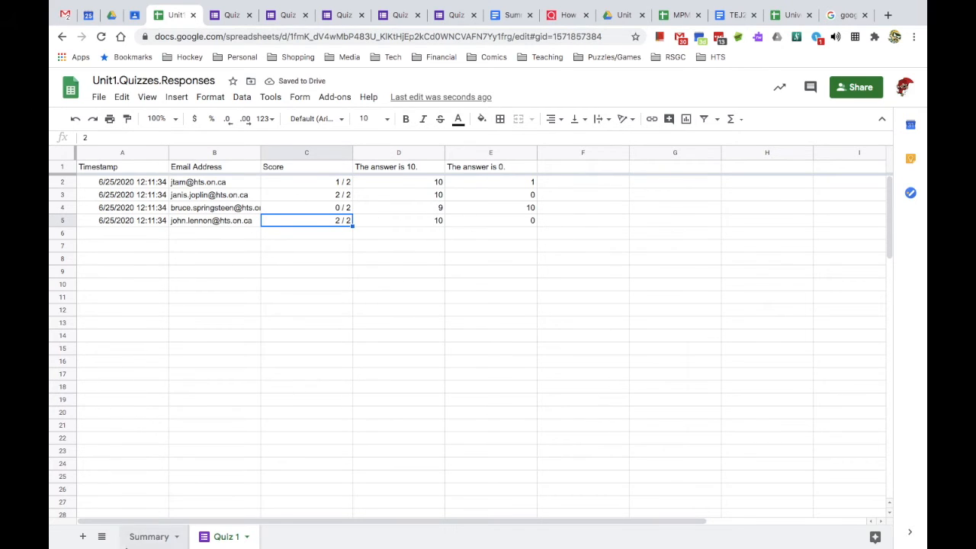
{"action": "left_click", "coordinate": [149, 536]}
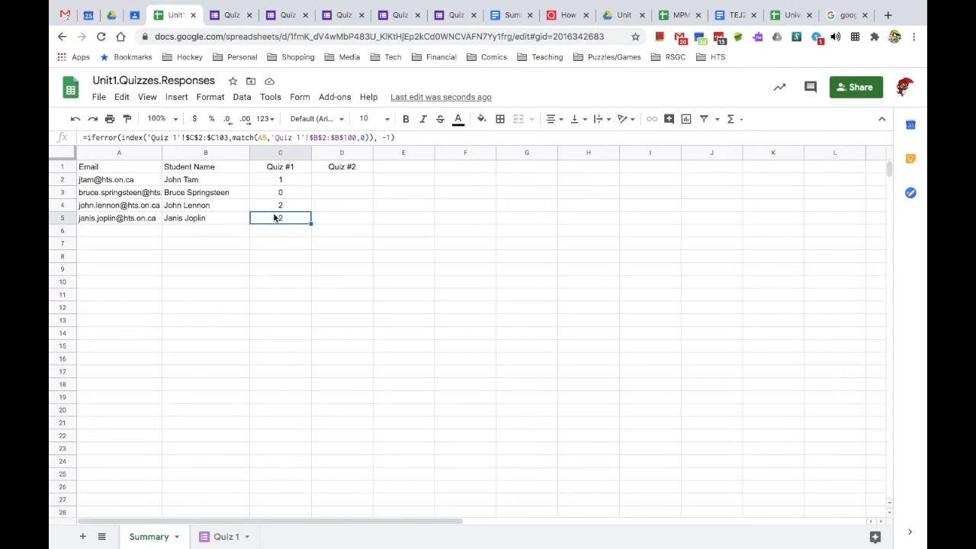
{"action": "left_click_drag", "start_coordinate": [291, 184], "coordinate": [291, 218]}
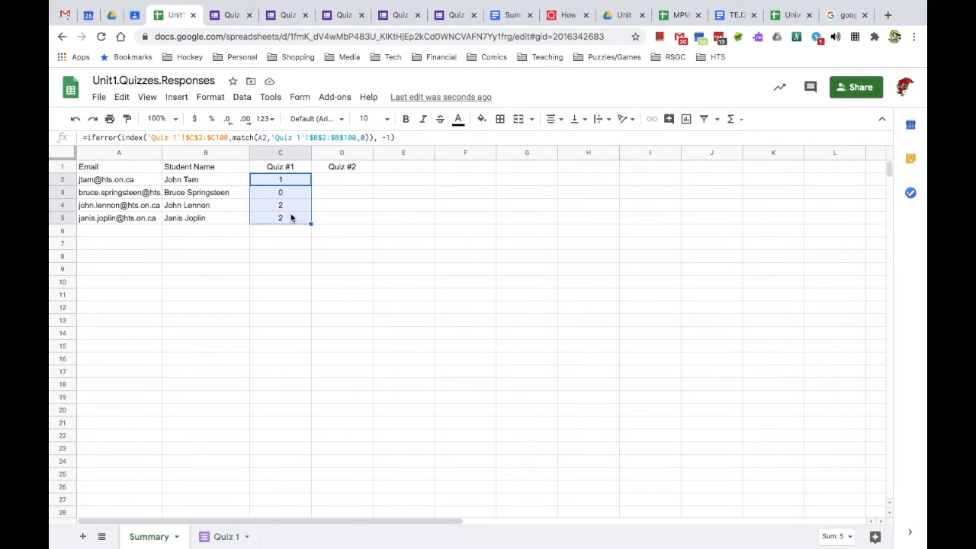
{"action": "left_click", "coordinate": [456, 17]}
- Answer 99 on the Quiz #2 form, submit, and view the 1/1 score
{"action": "left_click", "coordinate": [377, 247]}
{"action": "type", "text": "99"}
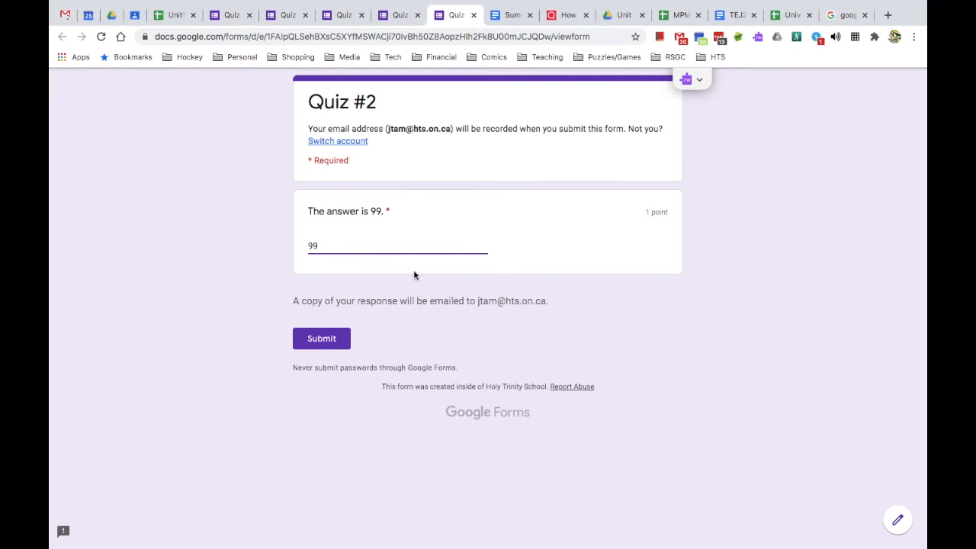
{"action": "left_click", "coordinate": [325, 337]}
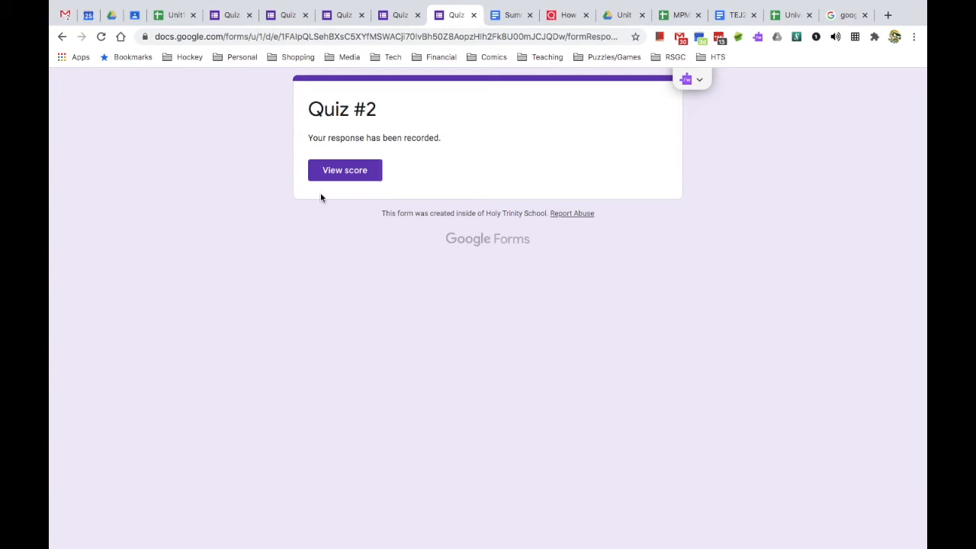
{"action": "left_click", "coordinate": [371, 176]}
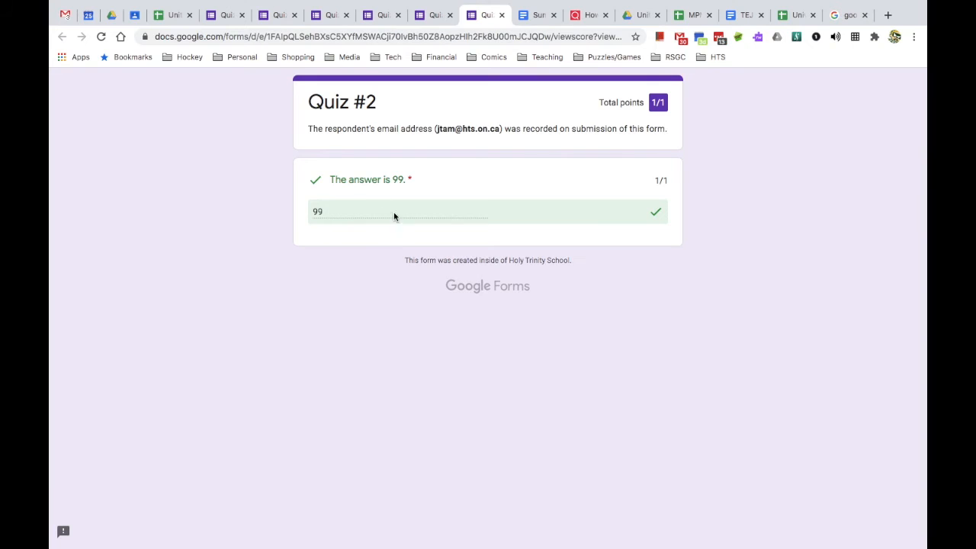
{"action": "left_click", "coordinate": [175, 14]}
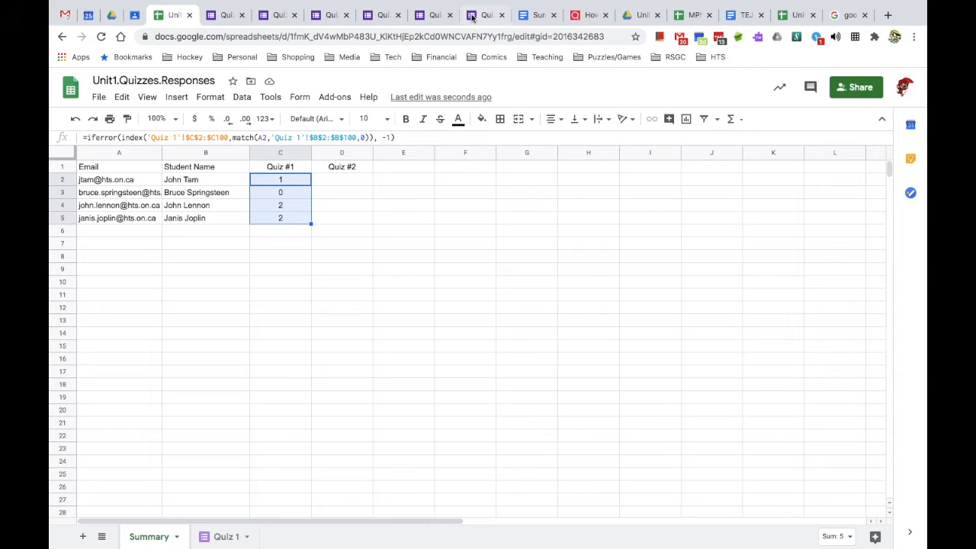
{"action": "left_click", "coordinate": [382, 16]}
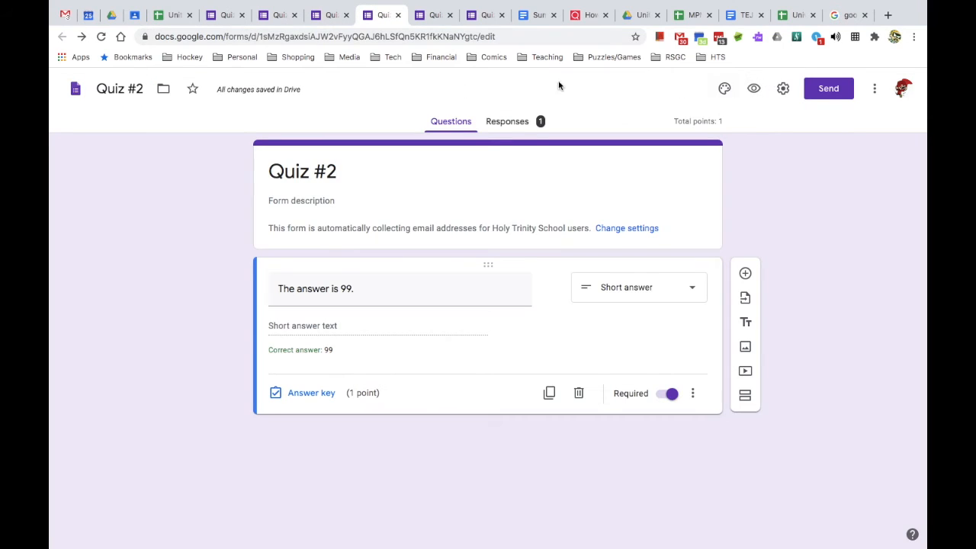
- Set Quiz #2's response destination to the existing Unit1.Quizzes.Responses spreadsheet
{"action": "left_click", "coordinate": [523, 127]}
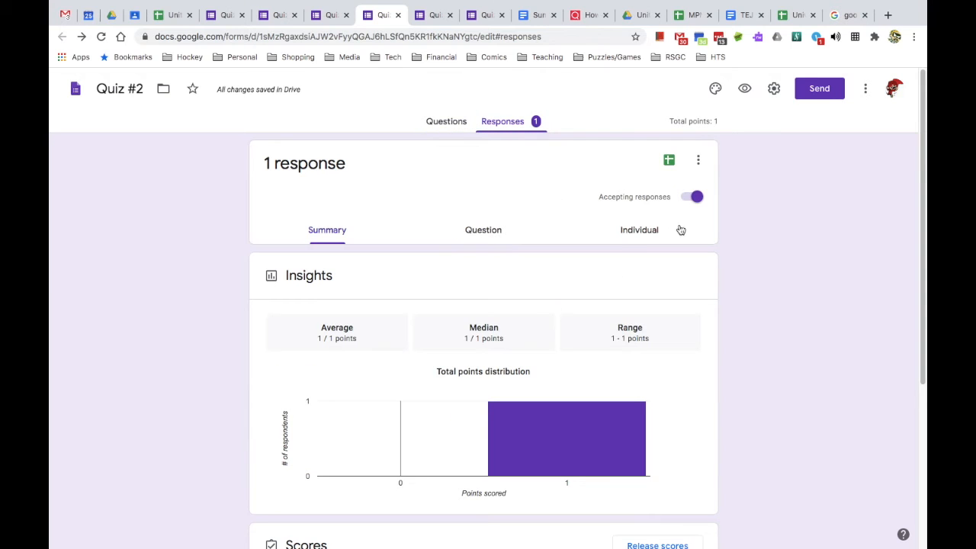
{"action": "left_click", "coordinate": [701, 161]}
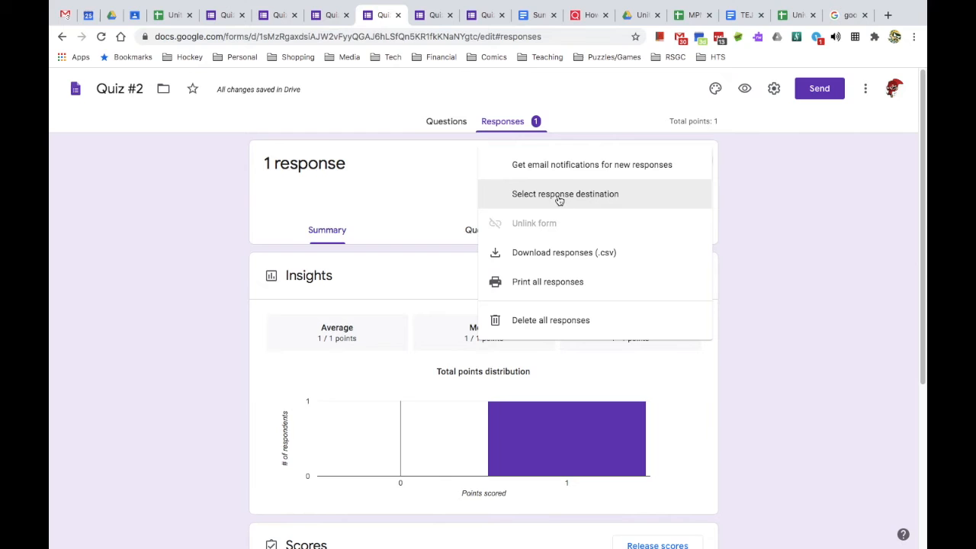
{"action": "left_click", "coordinate": [559, 195]}
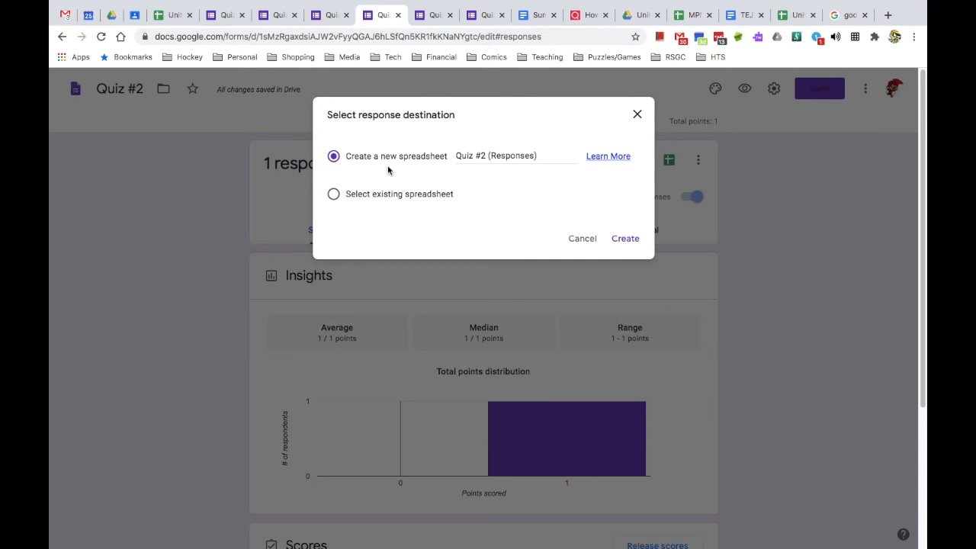
{"action": "left_click", "coordinate": [378, 196]}
{"action": "left_click", "coordinate": [627, 238]}
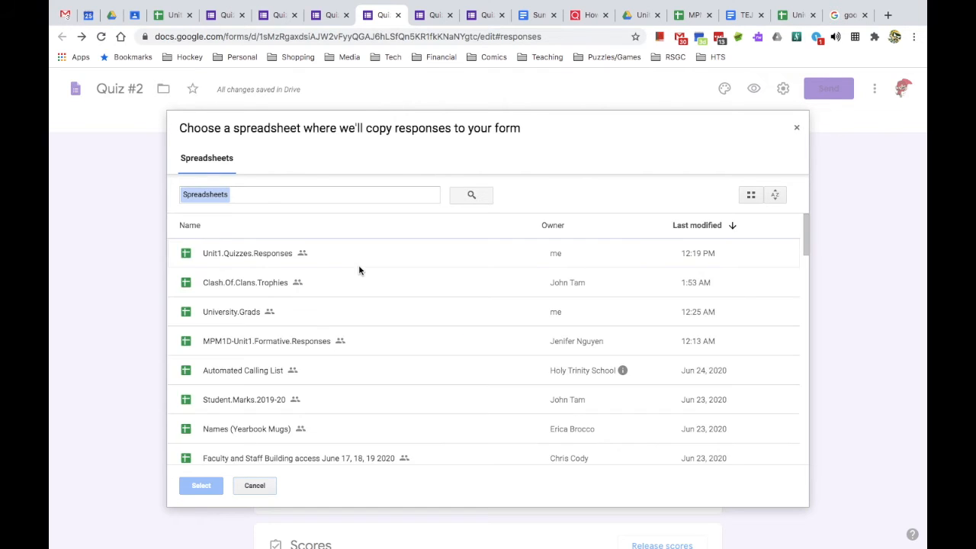
{"action": "left_click", "coordinate": [259, 259]}
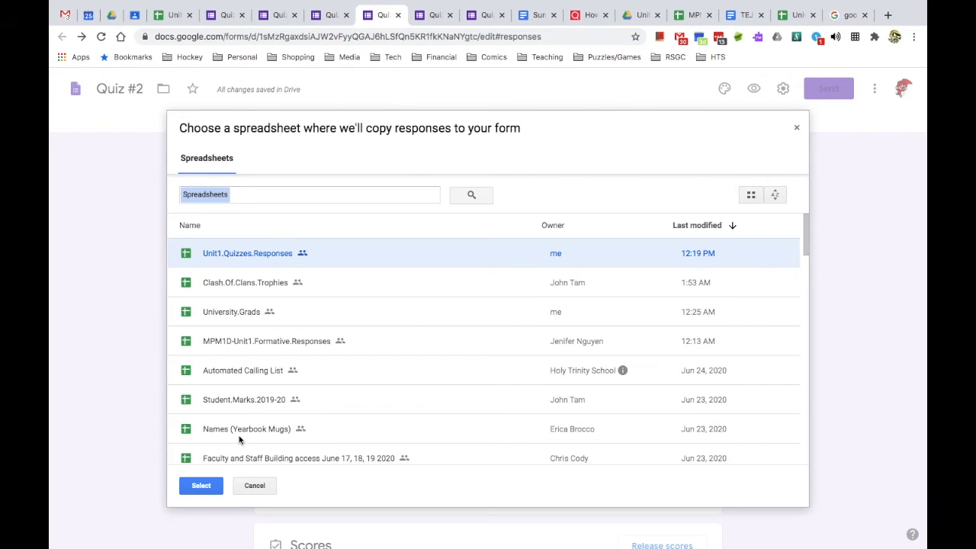
{"action": "left_click", "coordinate": [202, 485]}
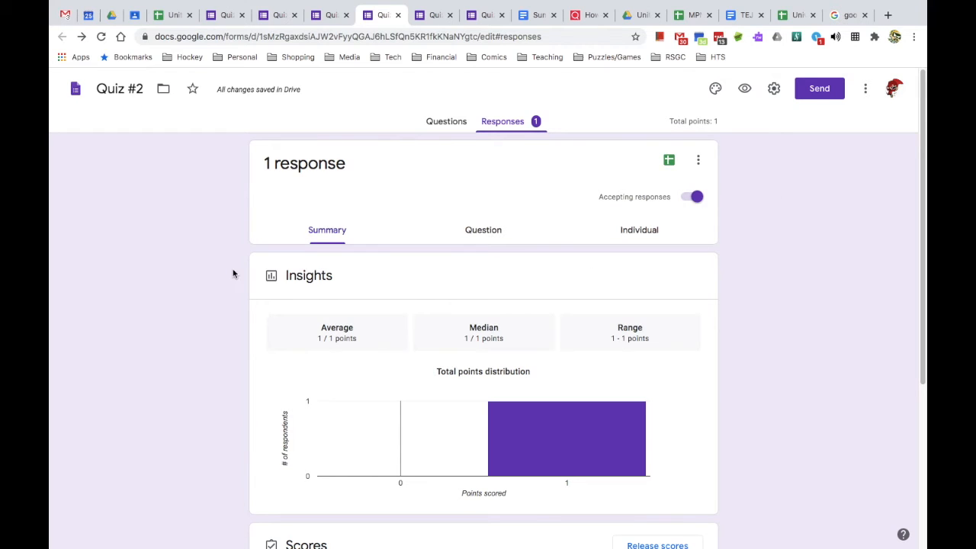
- Rename the Form Responses 2 sheet to 'Quiz 2' and move its tab after Quiz 1
{"action": "left_click", "coordinate": [168, 15]}
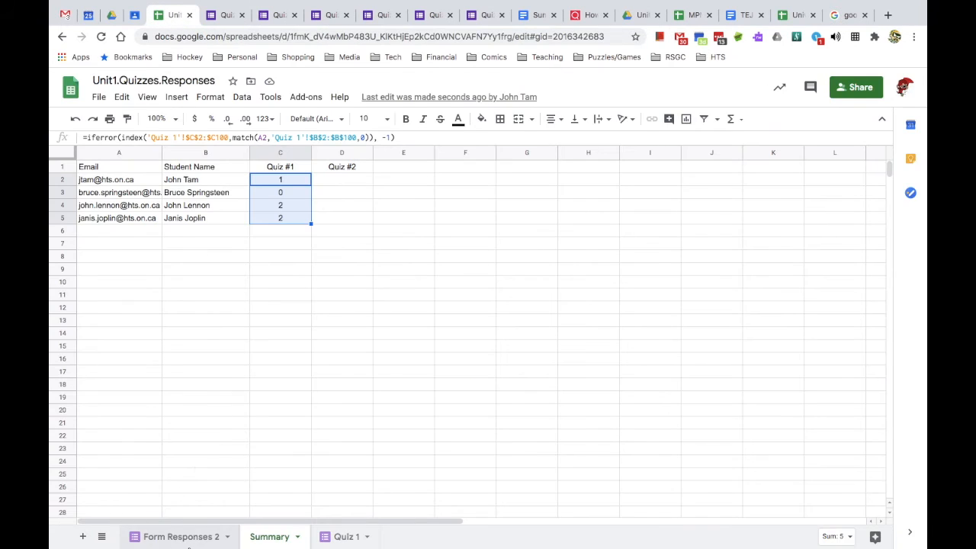
{"action": "left_click", "coordinate": [162, 537]}
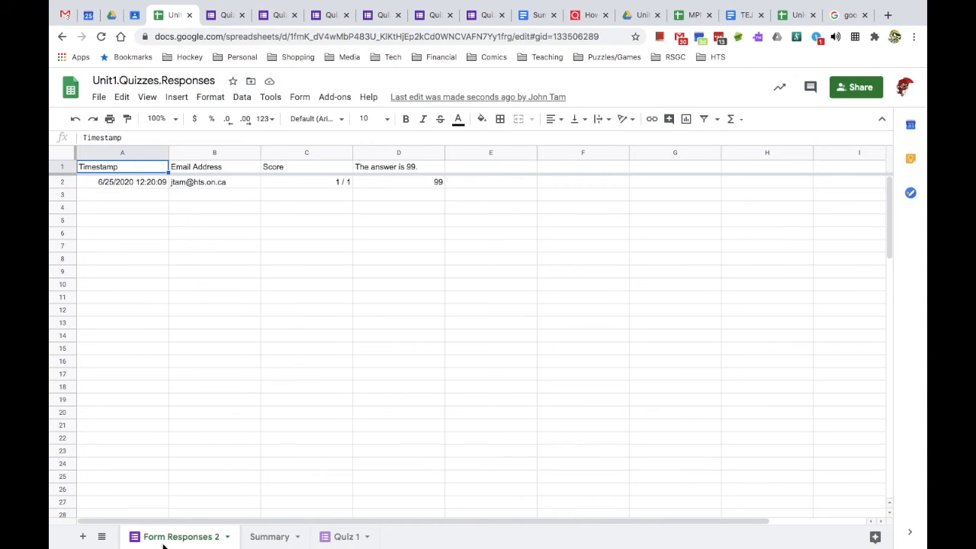
{"action": "left_click", "coordinate": [227, 537]}
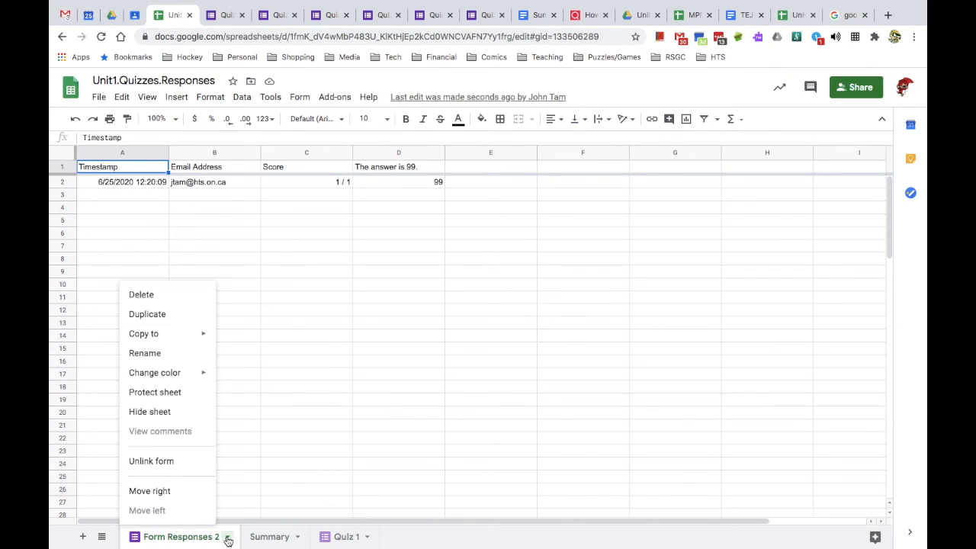
{"action": "left_click", "coordinate": [172, 354]}
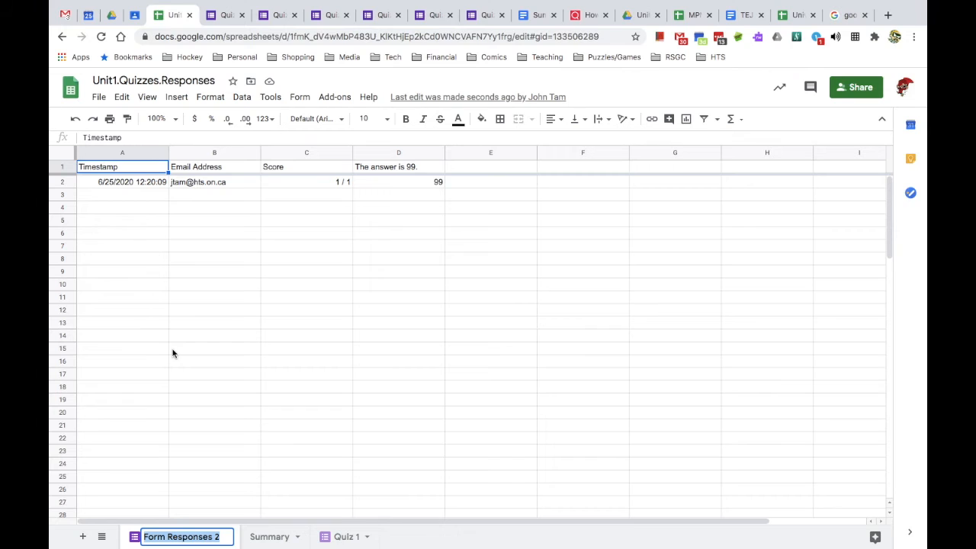
{"action": "type", "text": "Qun"}
{"action": "key", "text": "BackSpace"}
{"action": "key", "text": "BackSpace"}
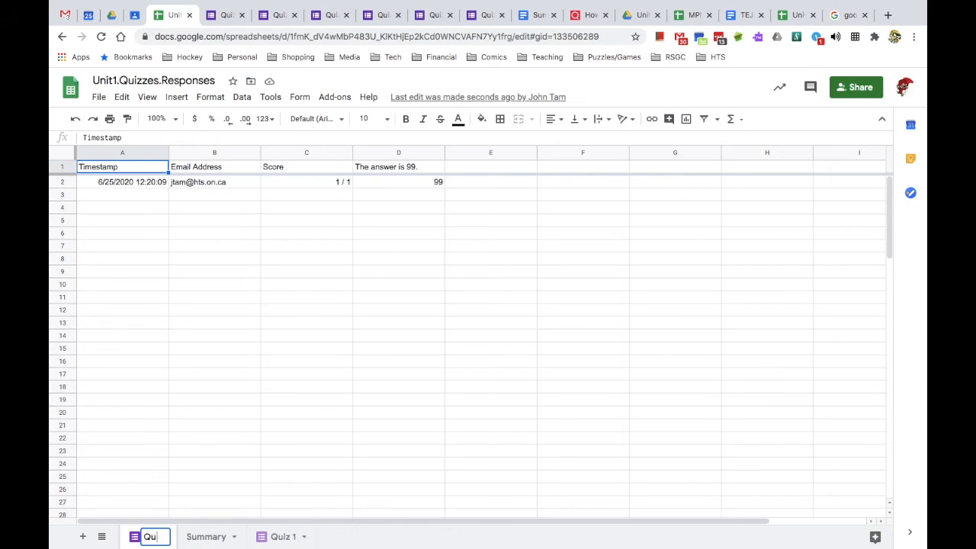
{"action": "type", "text": "iz 2"}
{"action": "key", "text": "Return"}
{"action": "left_click_drag", "start_coordinate": [151, 534], "coordinate": [326, 538]}
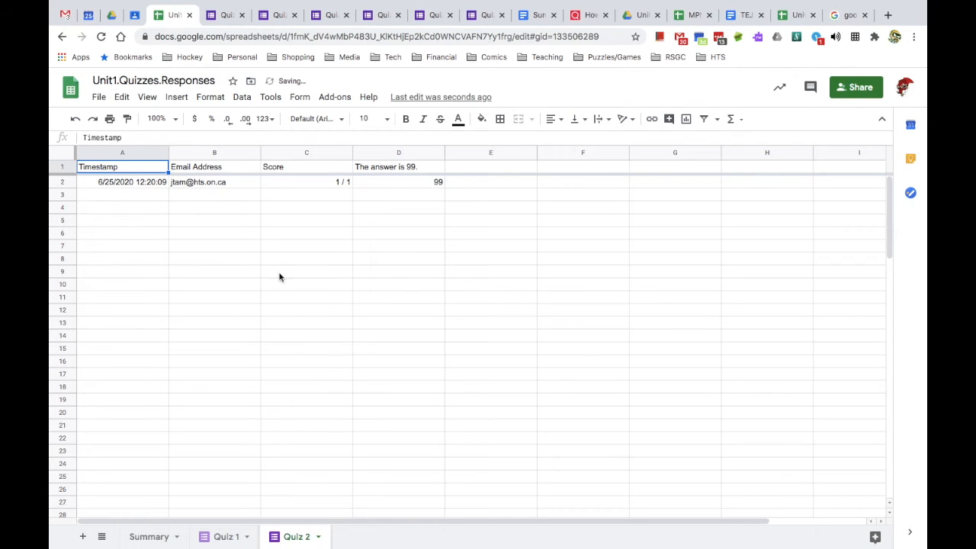
- Copy row 2's response down into rows 3–5 and enter a different student e-mail in B3
{"action": "left_click", "coordinate": [61, 183]}
{"action": "left_click_drag", "start_coordinate": [62, 183], "coordinate": [64, 218]}
{"action": "left_click", "coordinate": [196, 199]}
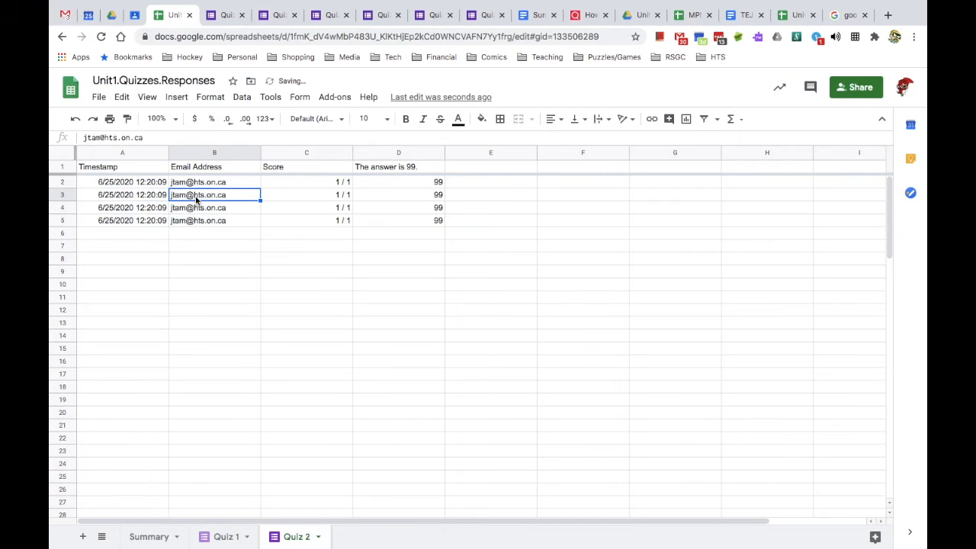
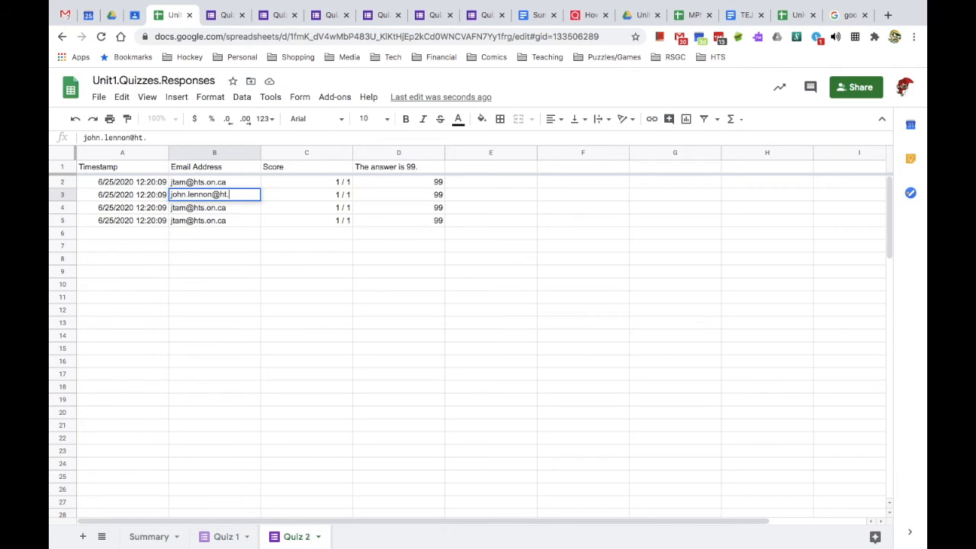
{"action": "key", "text": "Tab"}
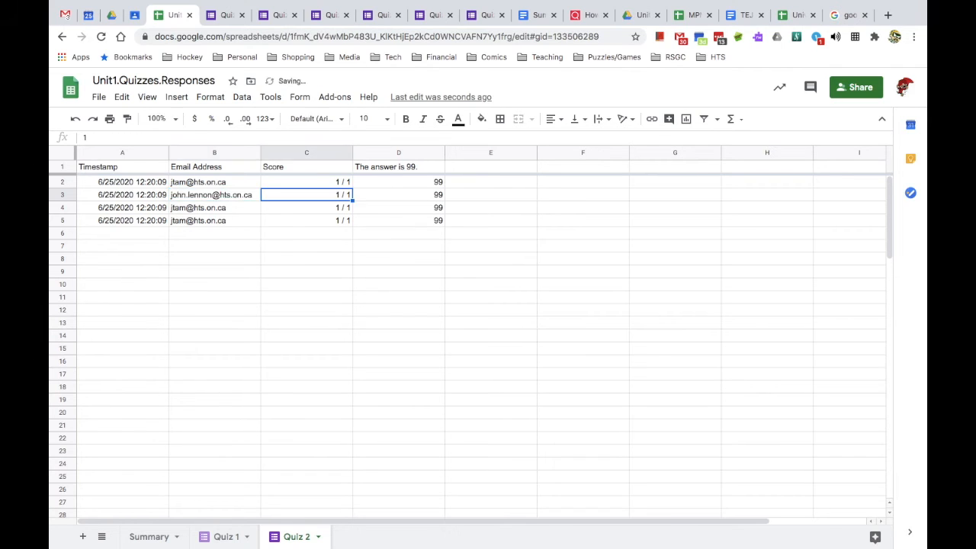
- Enter different student e-mail addresses in B4 and B5
{"action": "left_click", "coordinate": [177, 208]}
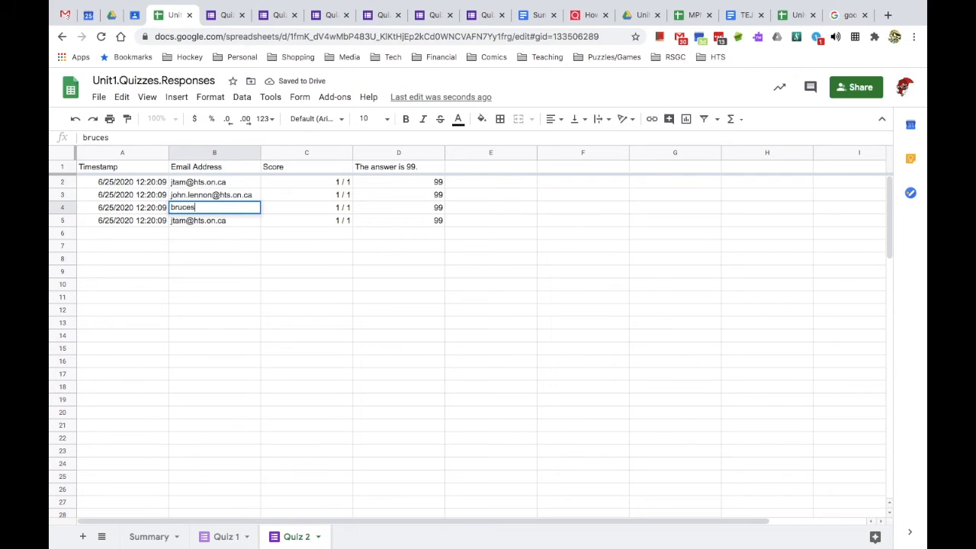
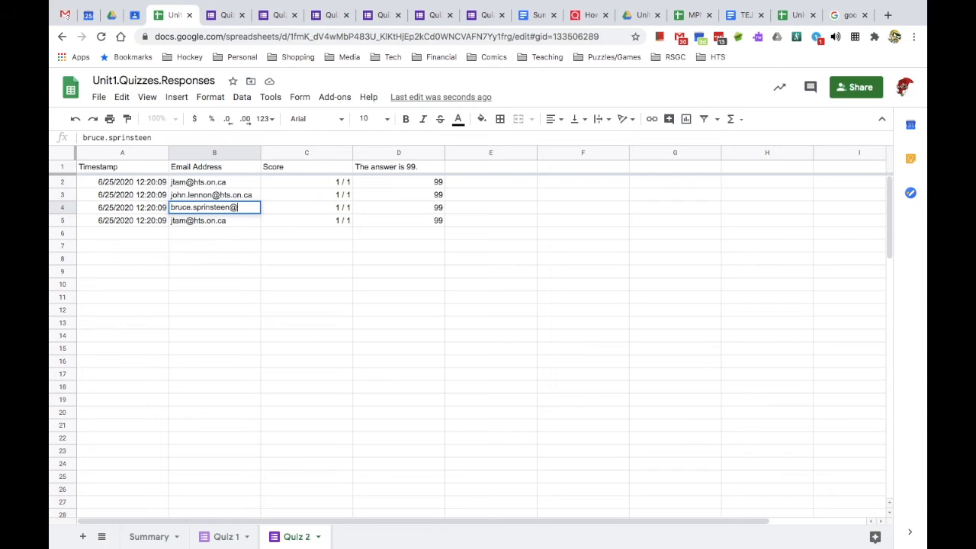
{"action": "key", "text": "Return"}
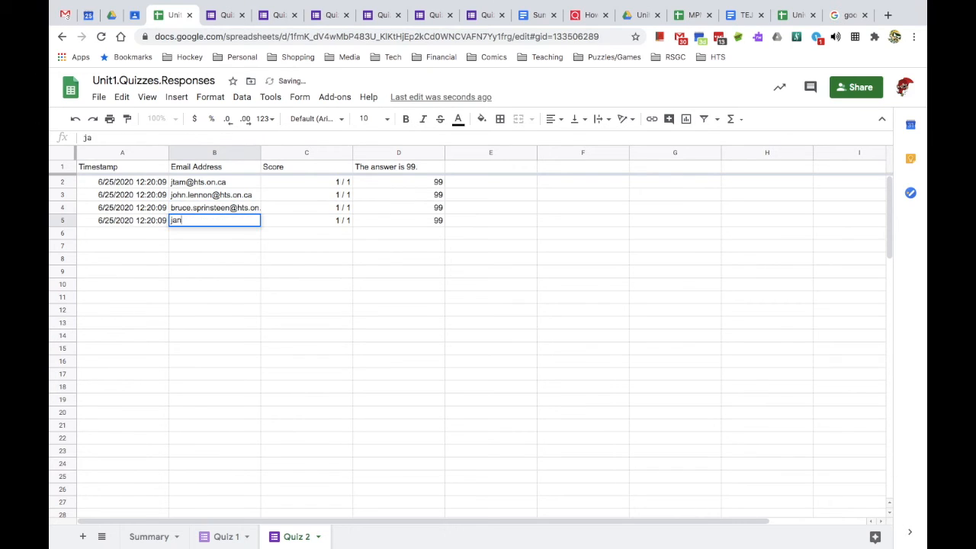
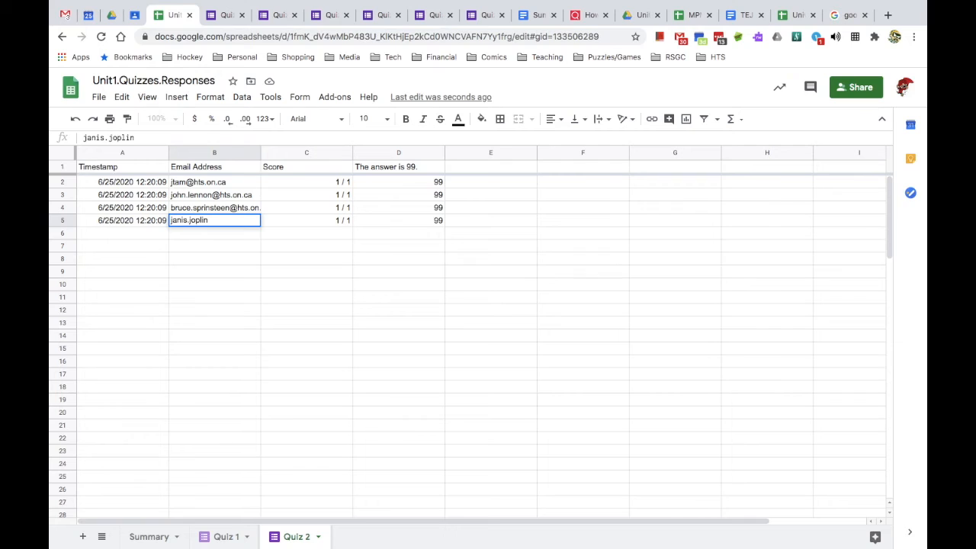
{"action": "key", "text": "Tab"}
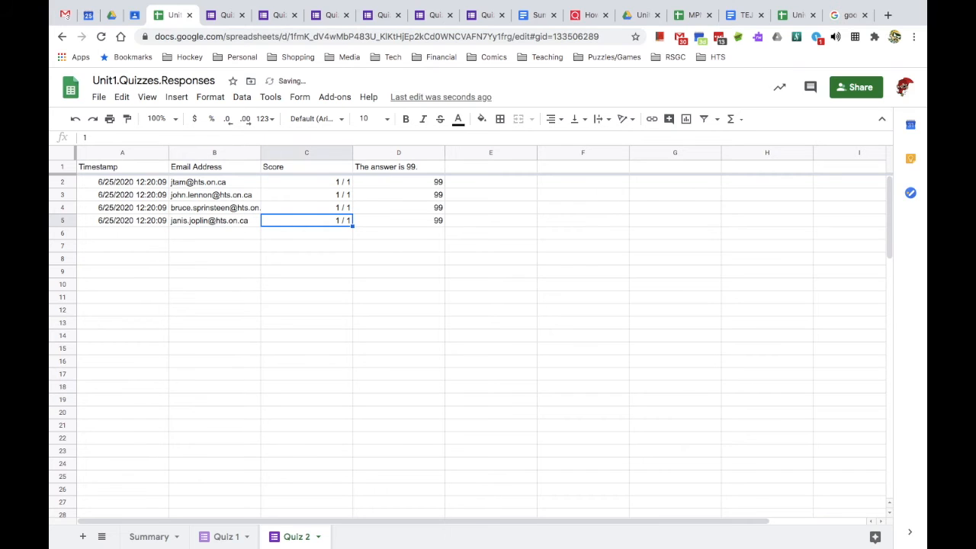
- Change the answer in D3 to 98
{"action": "left_click", "coordinate": [420, 195]}
{"action": "type", "text": "=98"}
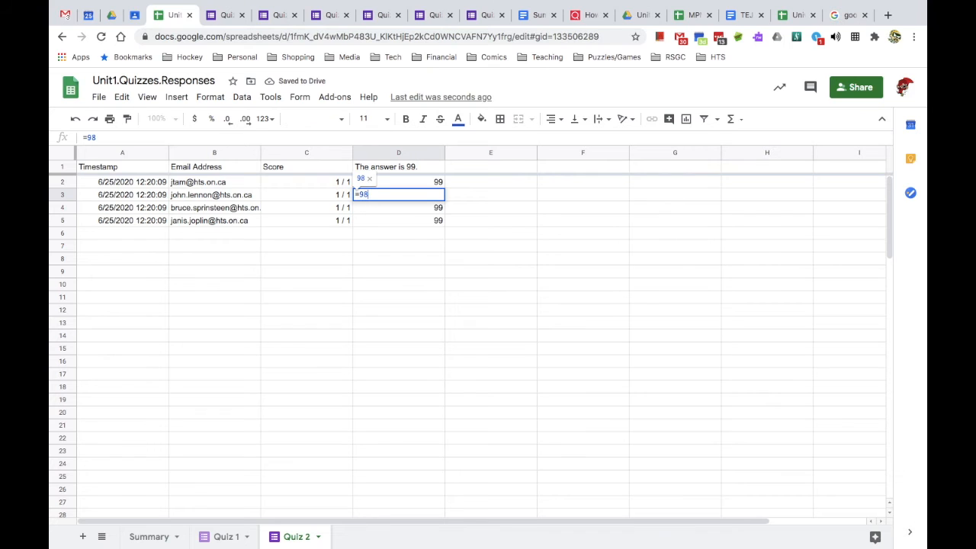
{"action": "key", "text": "Return"}
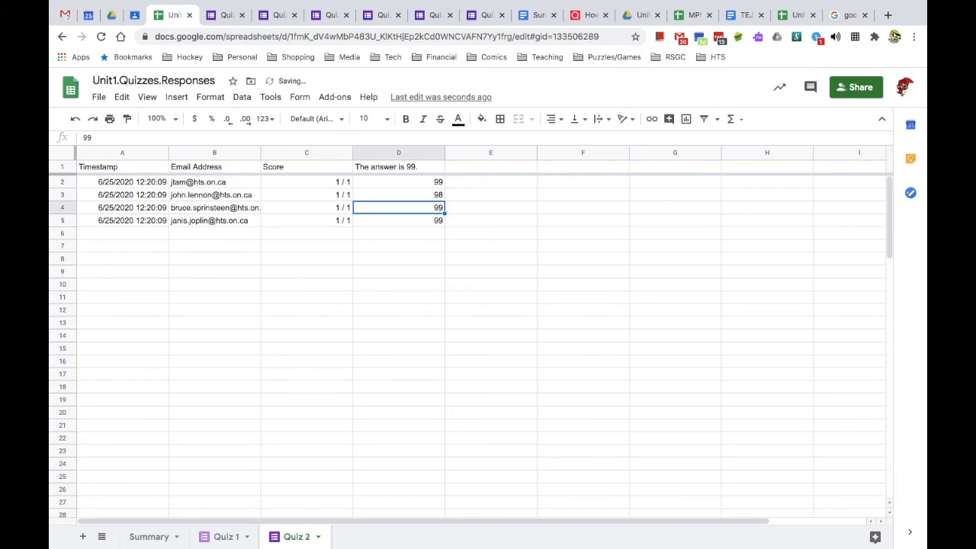
{"action": "left_click", "coordinate": [410, 225]}
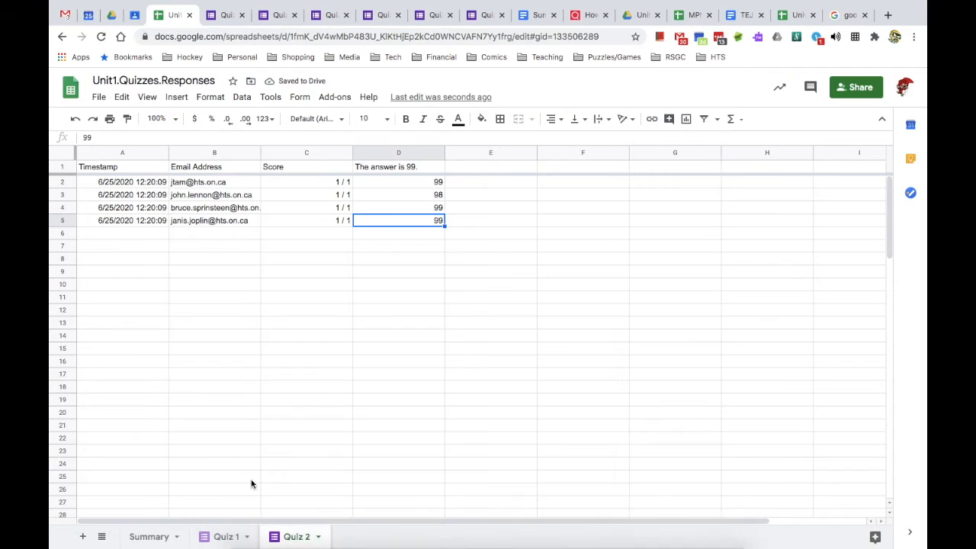
- On the Summary sheet, copy the Quiz #1 formula from C2 into D2
{"action": "left_click", "coordinate": [149, 537]}
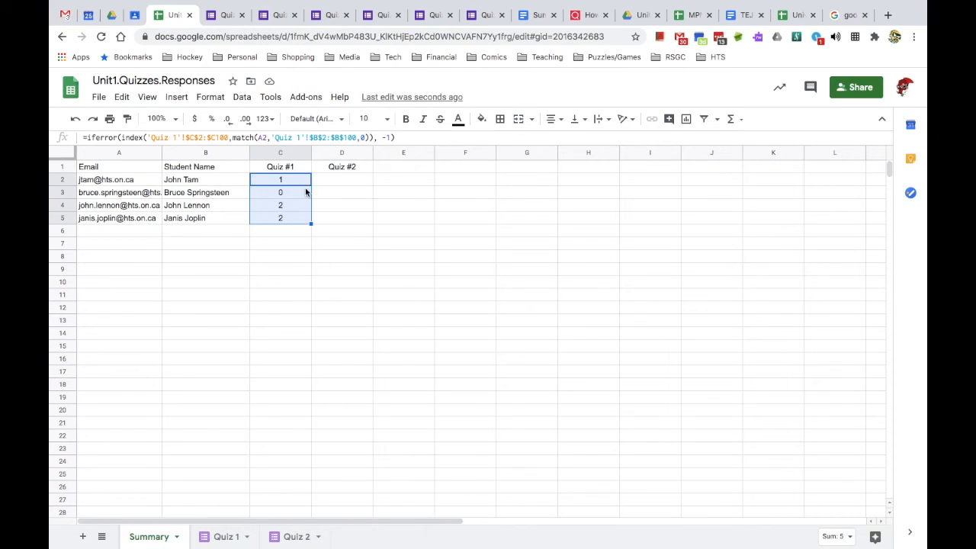
{"action": "left_click_drag", "start_coordinate": [341, 183], "coordinate": [343, 225]}
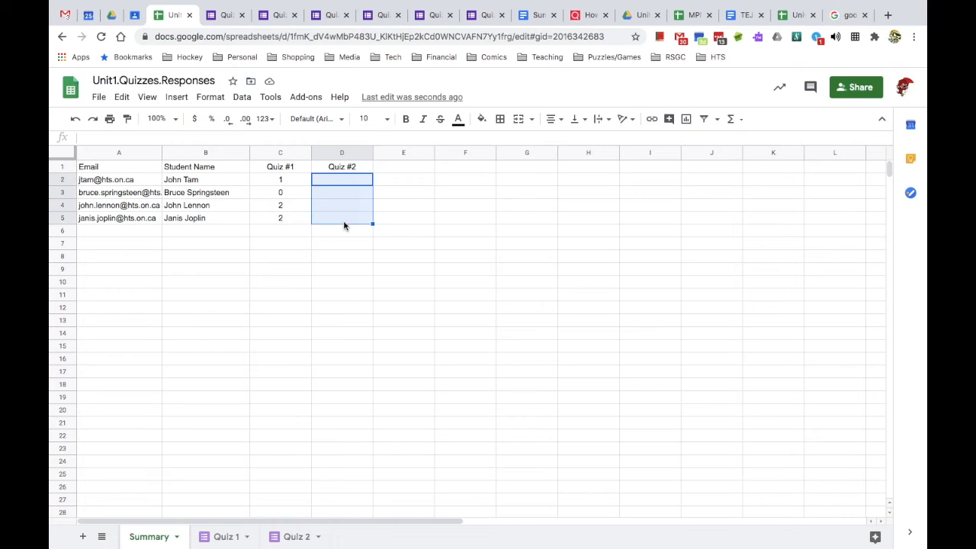
{"action": "left_click", "coordinate": [279, 180]}
{"action": "key", "text": "ctrl+c"}
{"action": "left_click", "coordinate": [332, 187]}
{"action": "key", "text": "ctrl+v"}
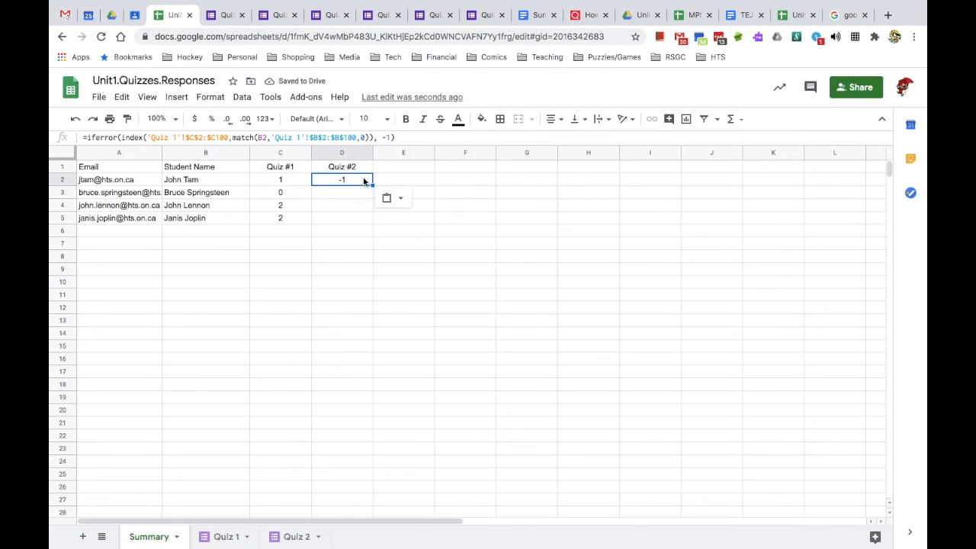
- Change both 'Quiz 1' sheet references in D2's formula to 'Quiz 2'
{"action": "left_click", "coordinate": [176, 137]}
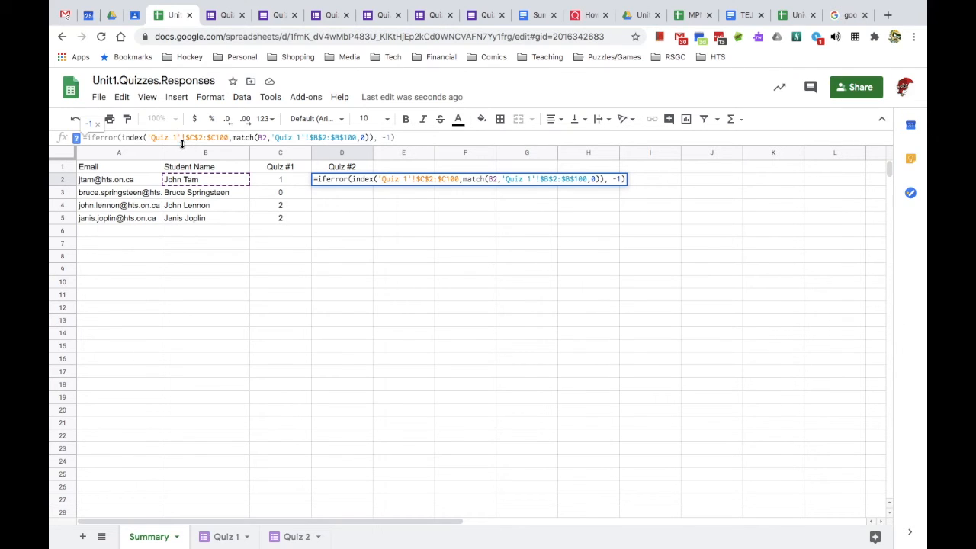
{"action": "key", "text": "BackSpace"}
{"action": "type", "text": "2"}
{"action": "left_click", "coordinate": [298, 138]}
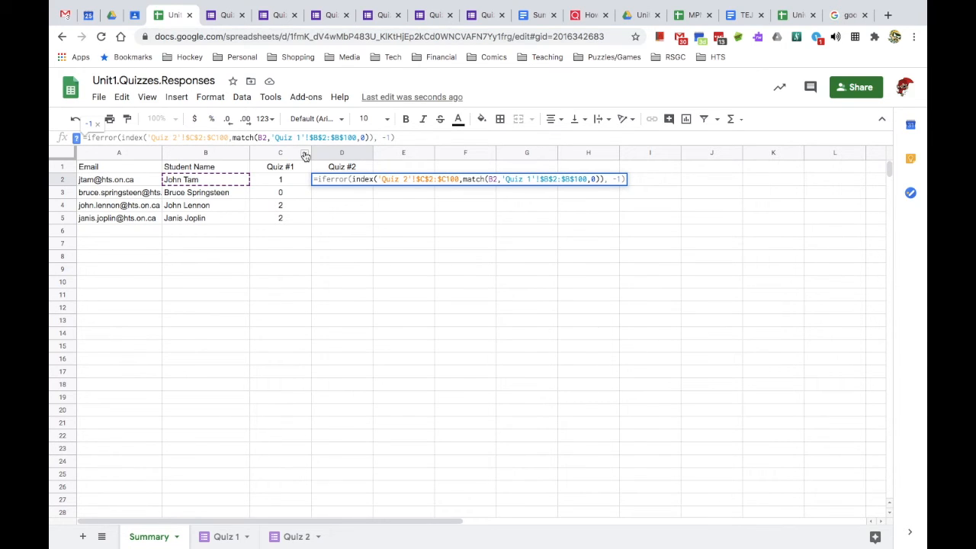
{"action": "key", "text": "BackSpace"}
{"action": "type", "text": "2"}
{"action": "key", "text": "Return"}
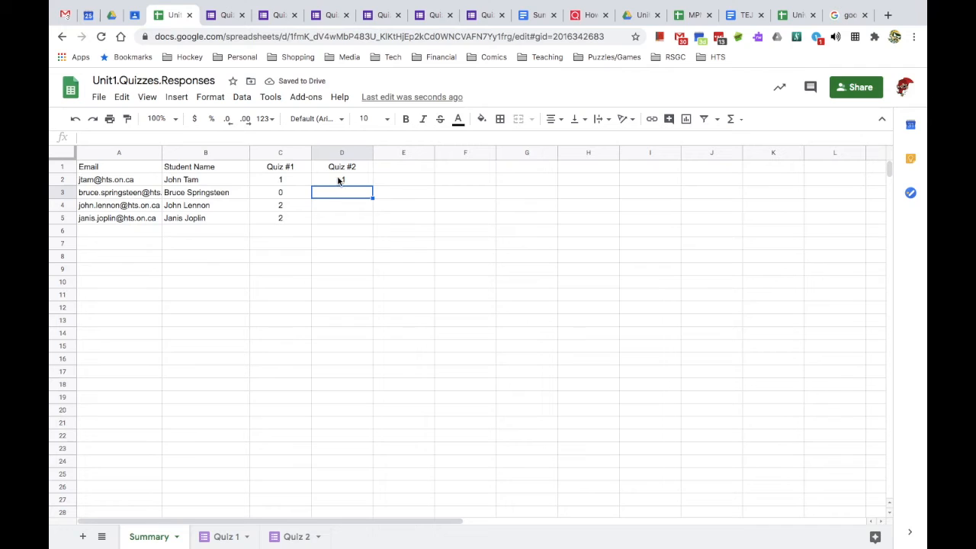
{"action": "left_click", "coordinate": [339, 180]}
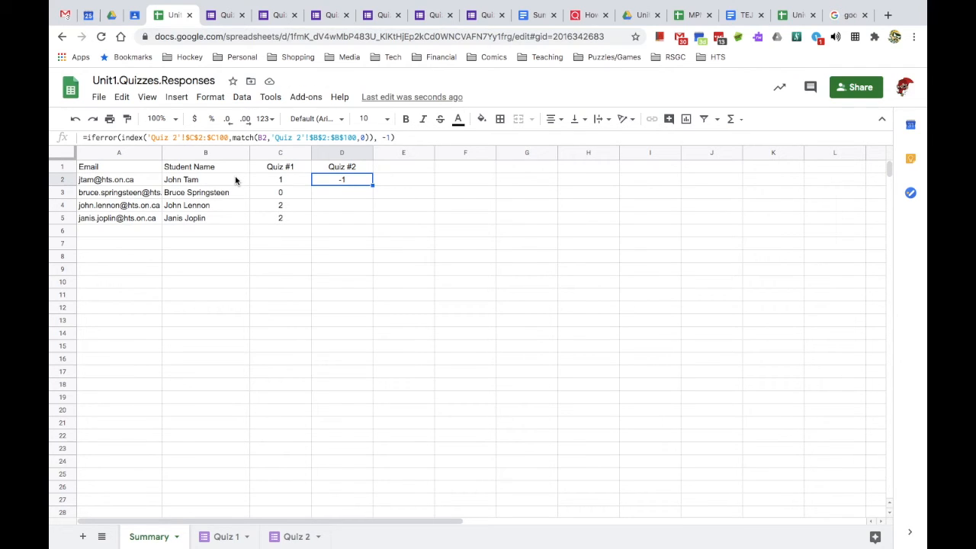
{"action": "left_click", "coordinate": [279, 181]}
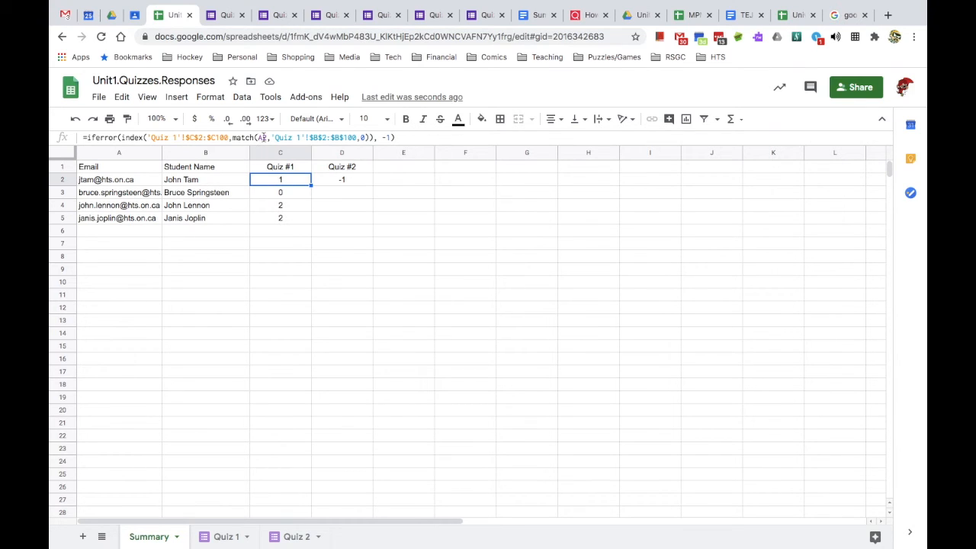
- Anchor C2's MATCH lookup to $A2 and copy the formula into C3:C5
{"action": "left_click", "coordinate": [257, 137]}
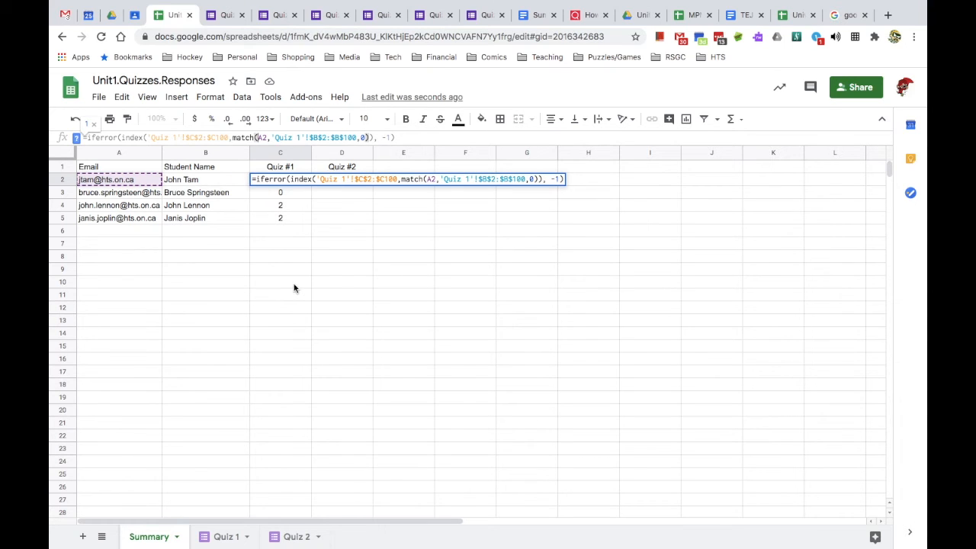
{"action": "type", "text": "$"}
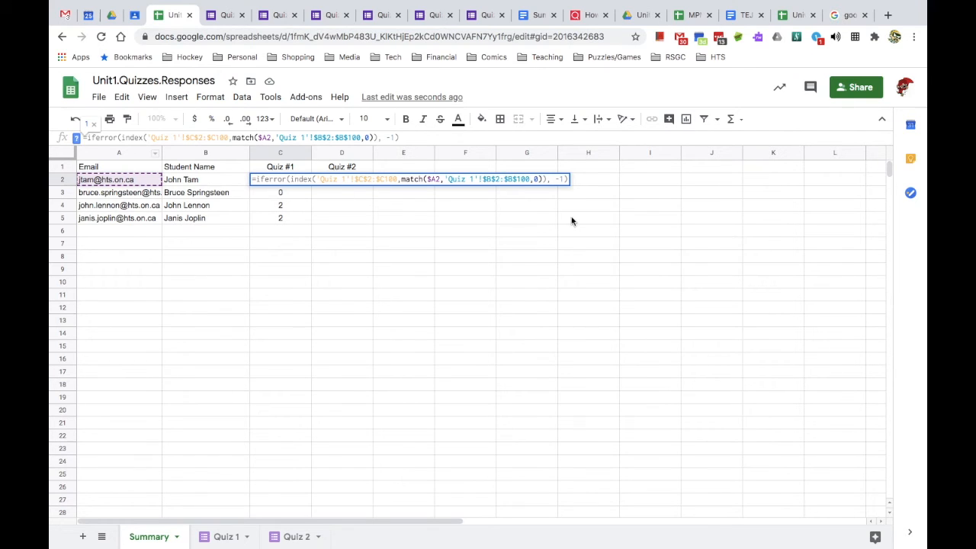
{"action": "left_click", "coordinate": [319, 200]}
{"action": "left_click", "coordinate": [284, 182]}
{"action": "key", "text": "ctrl+c"}
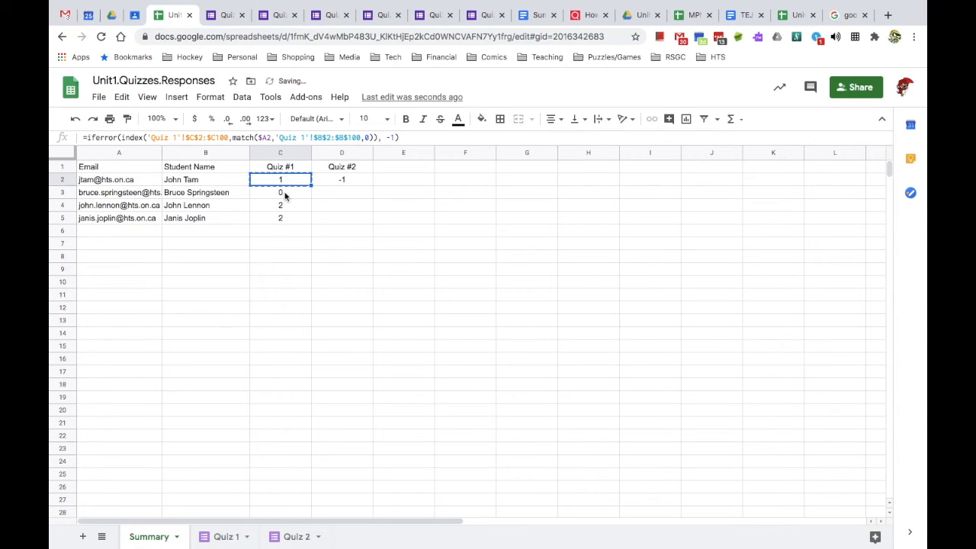
{"action": "left_click_drag", "start_coordinate": [284, 196], "coordinate": [284, 218]}
{"action": "key", "text": "ctrl+v"}
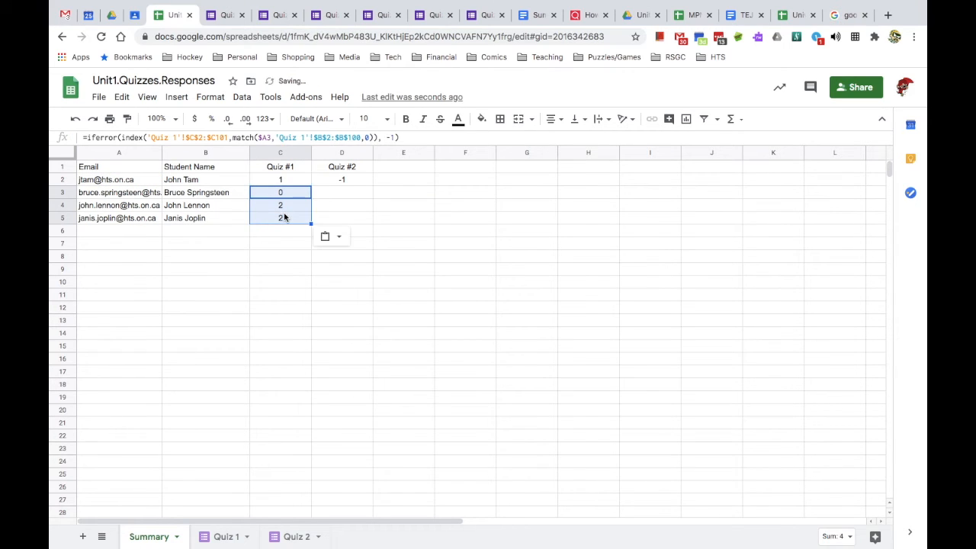
{"action": "left_click", "coordinate": [281, 182]}
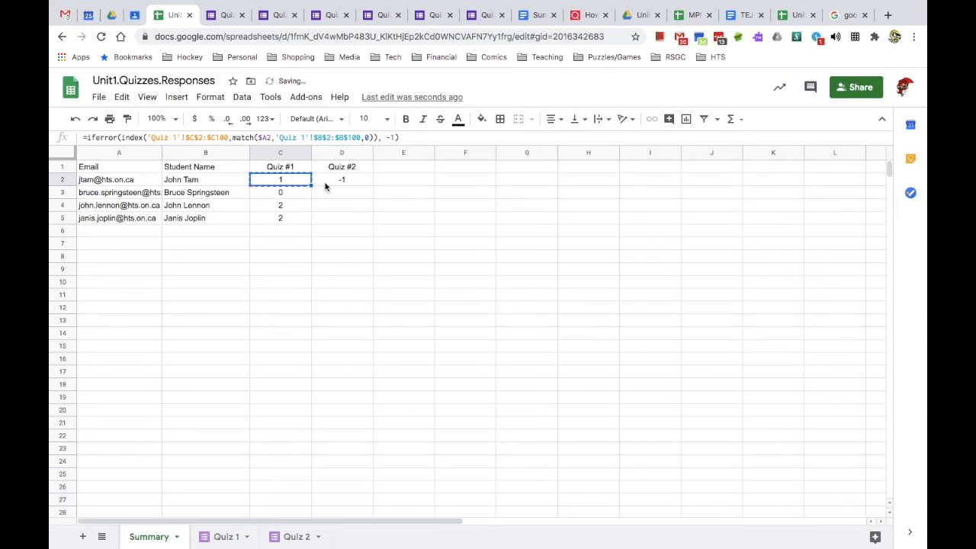
- Paste C2's formula into D2 and switch its sheet reference to 'Quiz 2'
{"action": "left_click", "coordinate": [325, 183]}
{"action": "key", "text": "ctrl+v"}
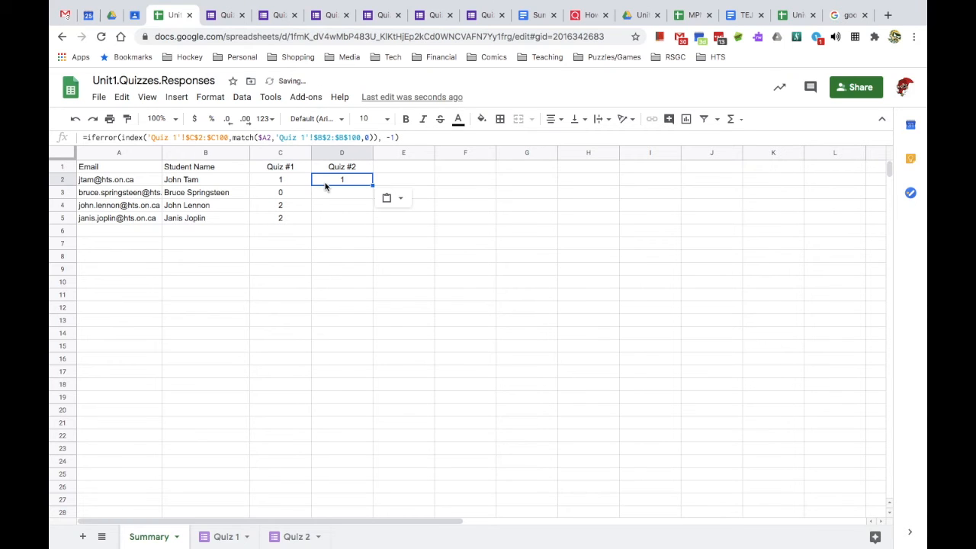
{"action": "left_click", "coordinate": [176, 138]}
{"action": "key", "text": "BackSpace"}
{"action": "type", "text": "2"}
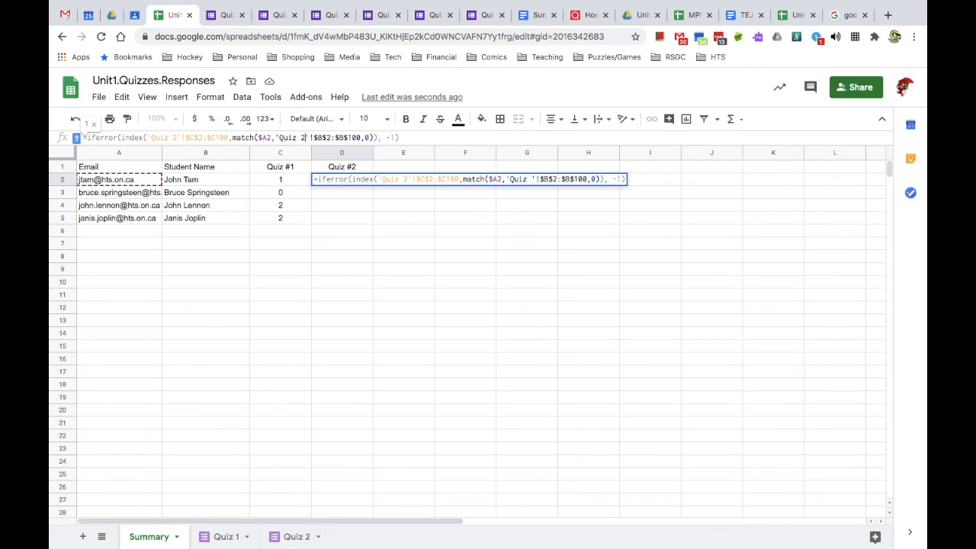
{"action": "key", "text": "Return"}
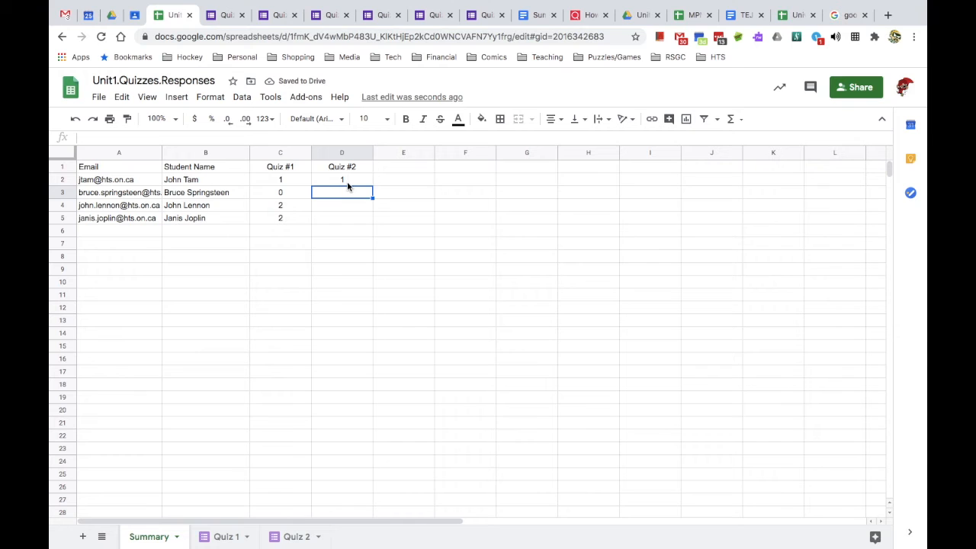
- Fill D2's Quiz 2 formula into D3:D5, giving -1, 1, 1
{"action": "right_click", "coordinate": [347, 183]}
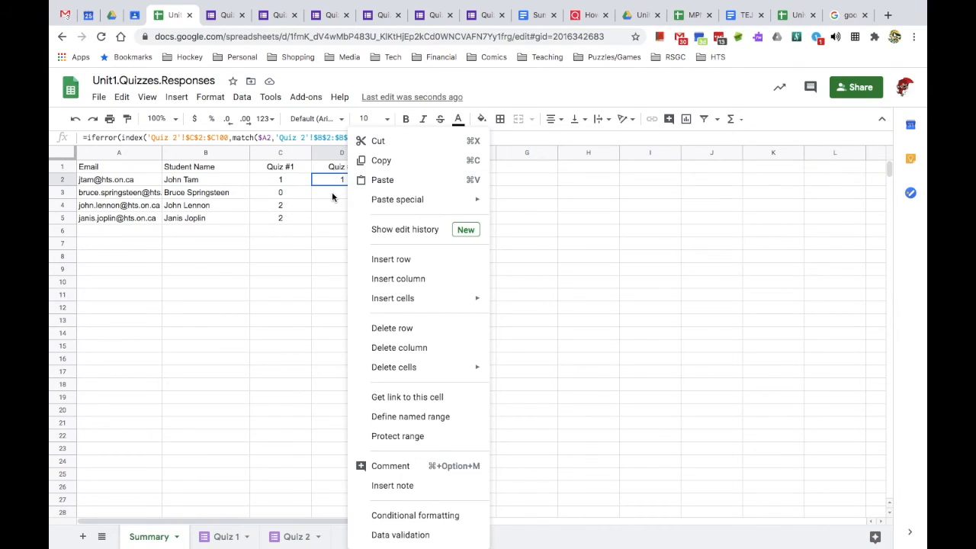
{"action": "left_click", "coordinate": [332, 192]}
{"action": "left_click", "coordinate": [351, 179]}
{"action": "left_click_drag", "start_coordinate": [343, 188], "coordinate": [344, 221]}
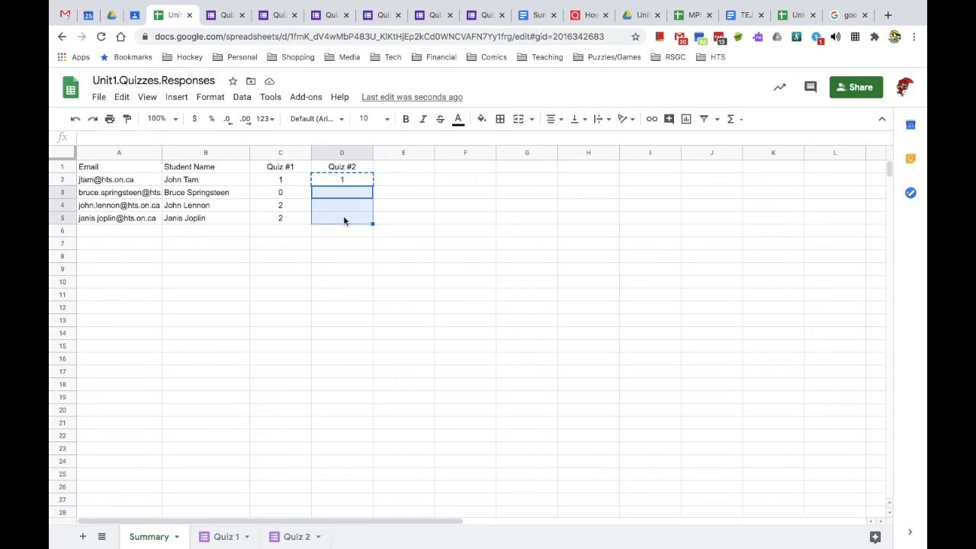
{"action": "key", "text": "ctrl+v"}
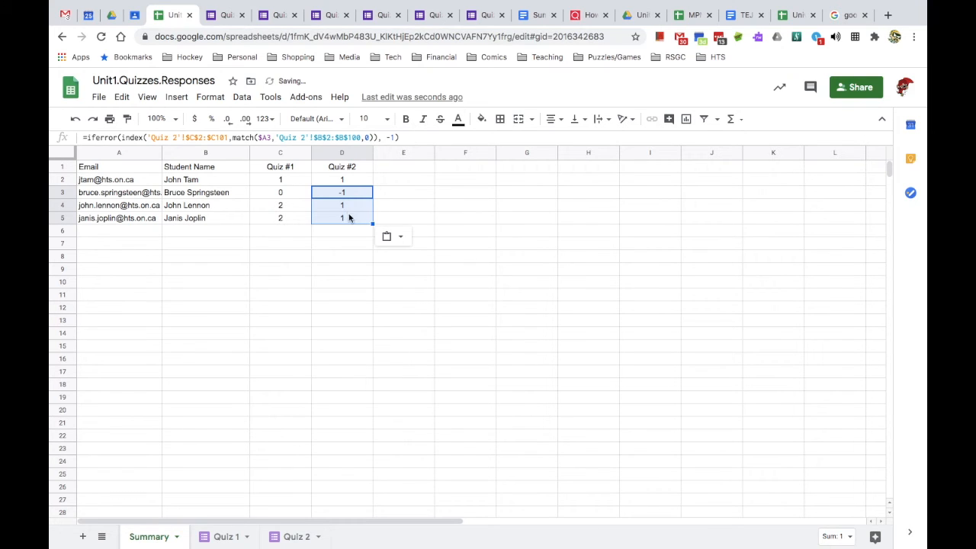
{"action": "left_click", "coordinate": [349, 207]}
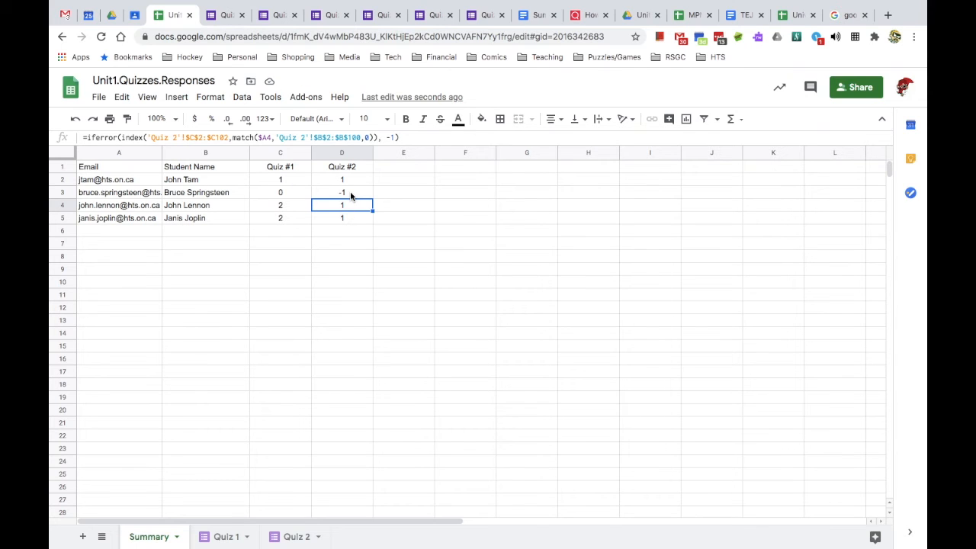
- Fix the misspelled e-mail in B4 of the Quiz 2 sheet by adding a missing 'g'
{"action": "left_click", "coordinate": [278, 537]}
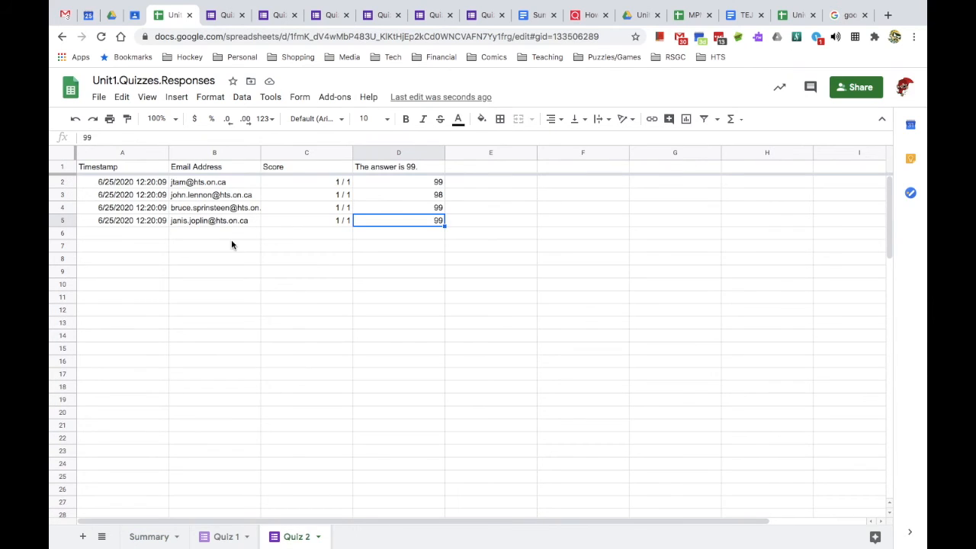
{"action": "left_click", "coordinate": [218, 213]}
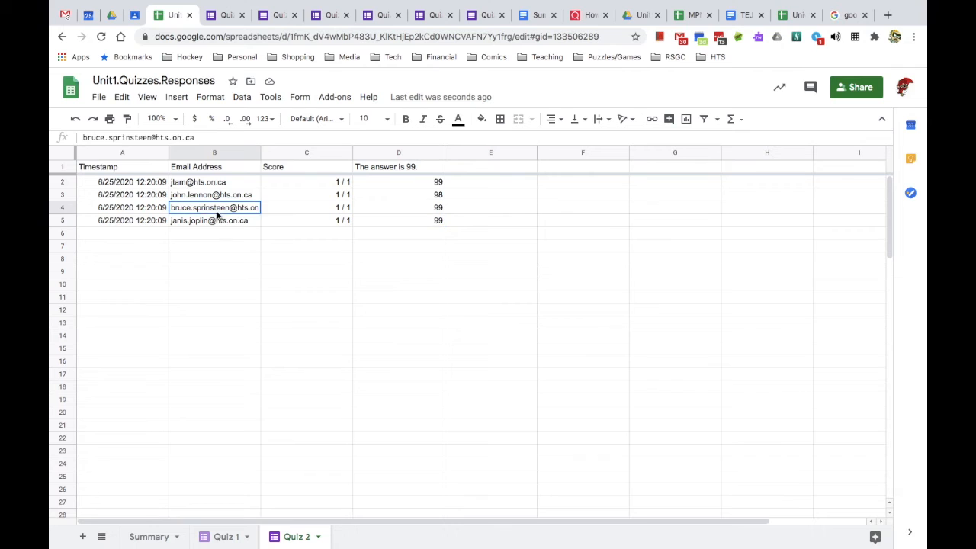
{"action": "left_click", "coordinate": [129, 138]}
{"action": "type", "text": "g"}
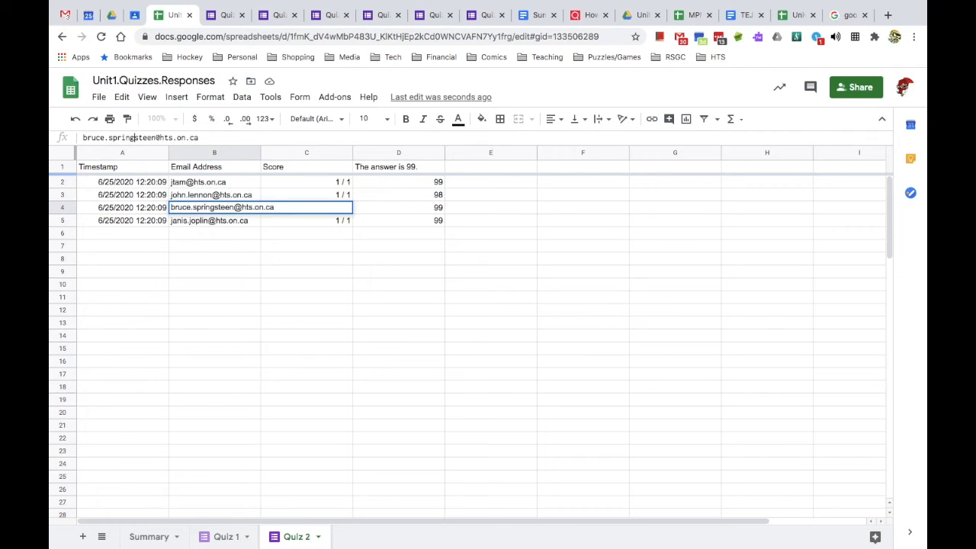
{"action": "key", "text": "Return"}
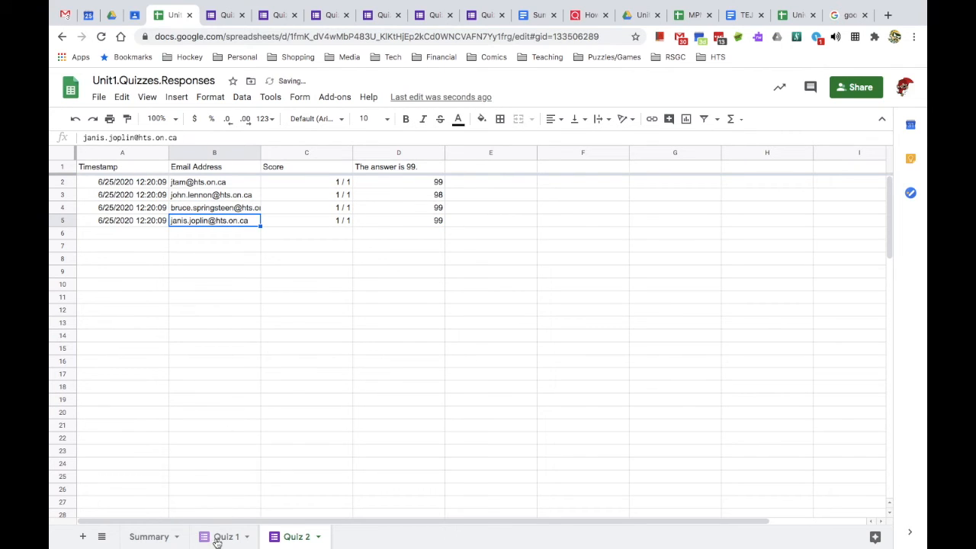
- Set the row 3 score to 0, then go back to the Summary sheet
{"action": "left_click", "coordinate": [157, 537]}
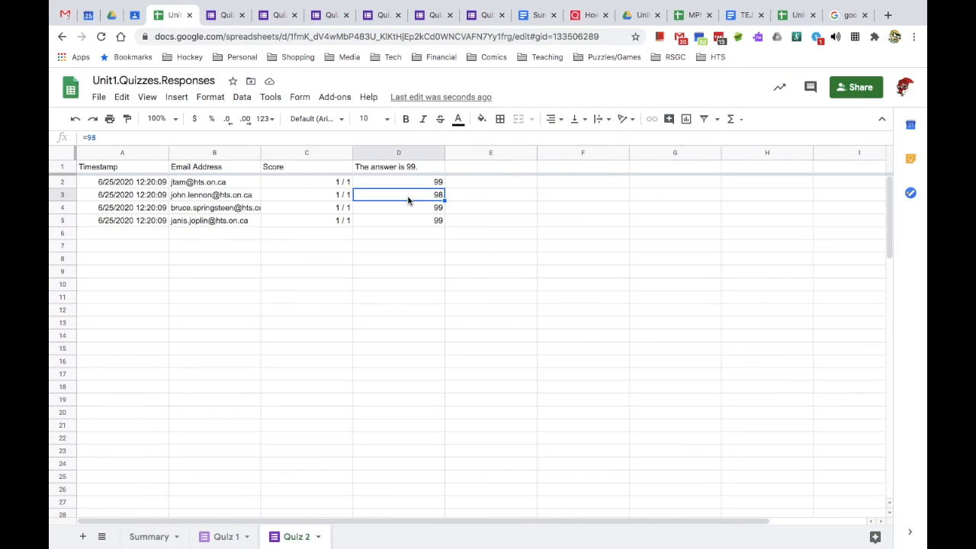
{"action": "left_click", "coordinate": [307, 198]}
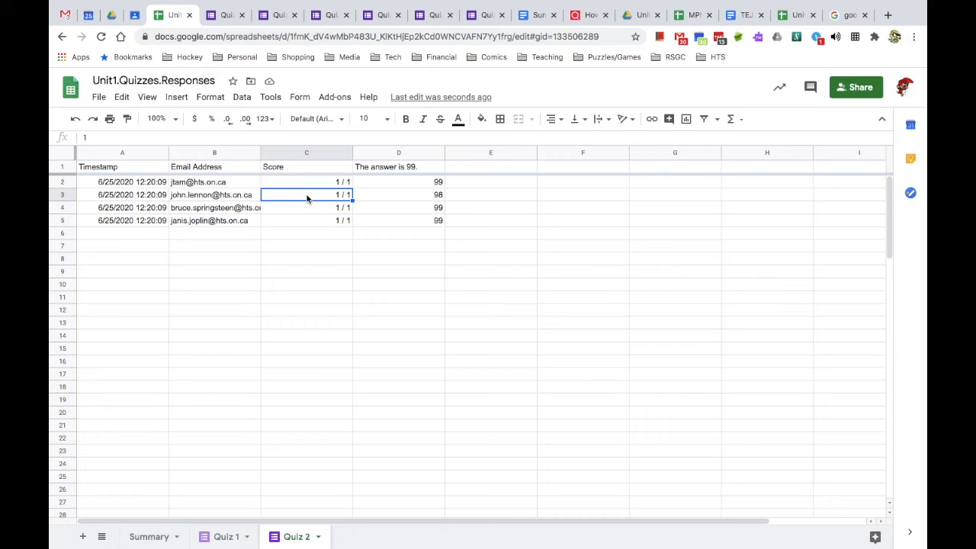
{"action": "type", "text": "=0"}
{"action": "key", "text": "Return"}
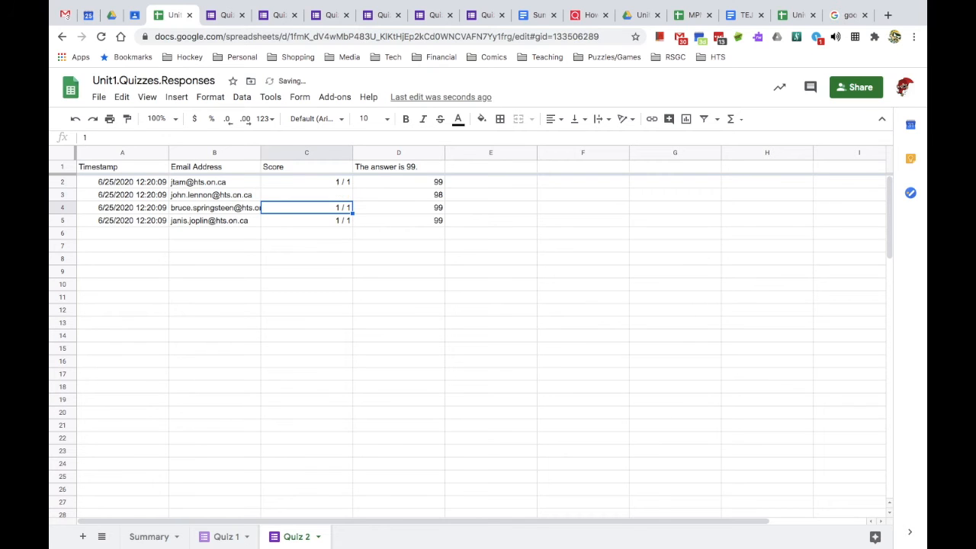
{"action": "left_click", "coordinate": [145, 537]}
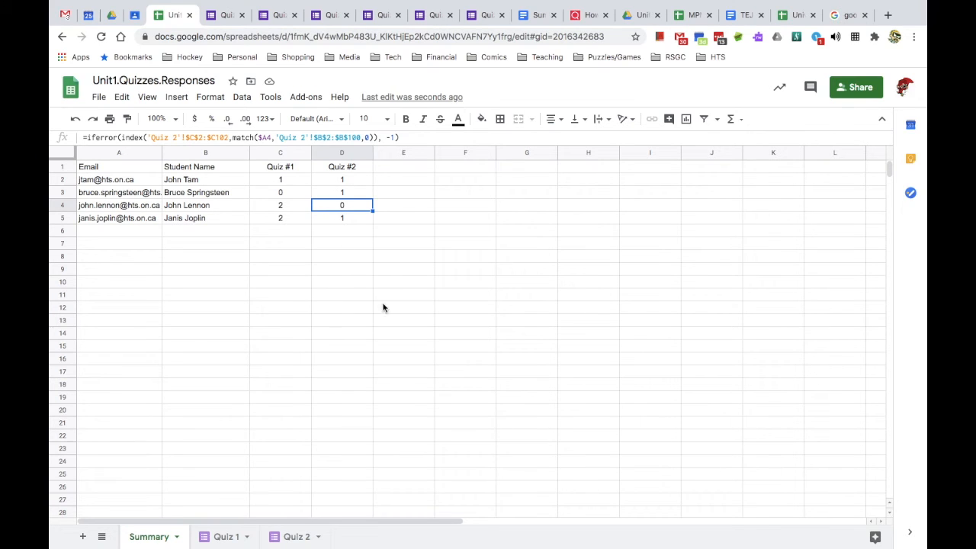
- Start a conditional formatting rule on Quiz #1 scores, extending its range to C2:C100
{"action": "left_click", "coordinate": [285, 185]}
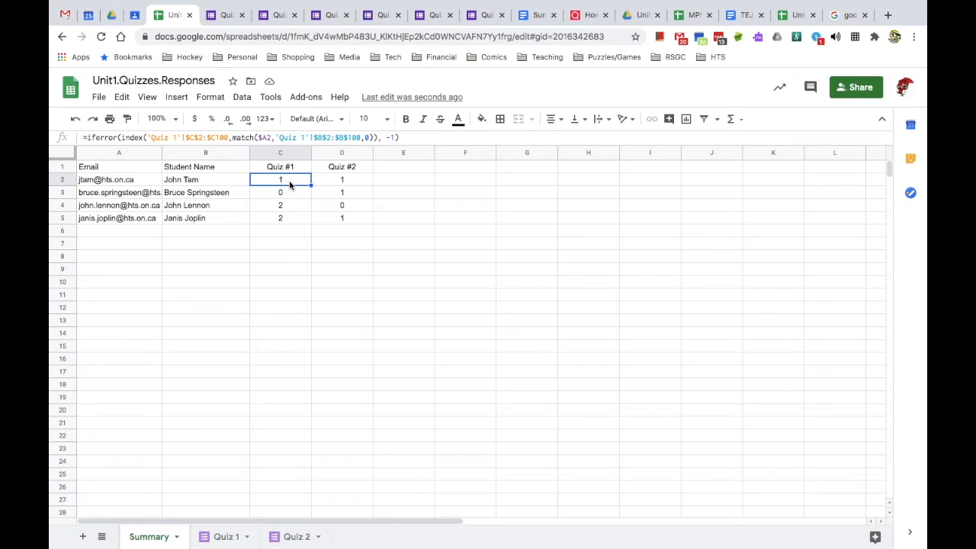
{"action": "left_click_drag", "start_coordinate": [289, 180], "coordinate": [289, 219]}
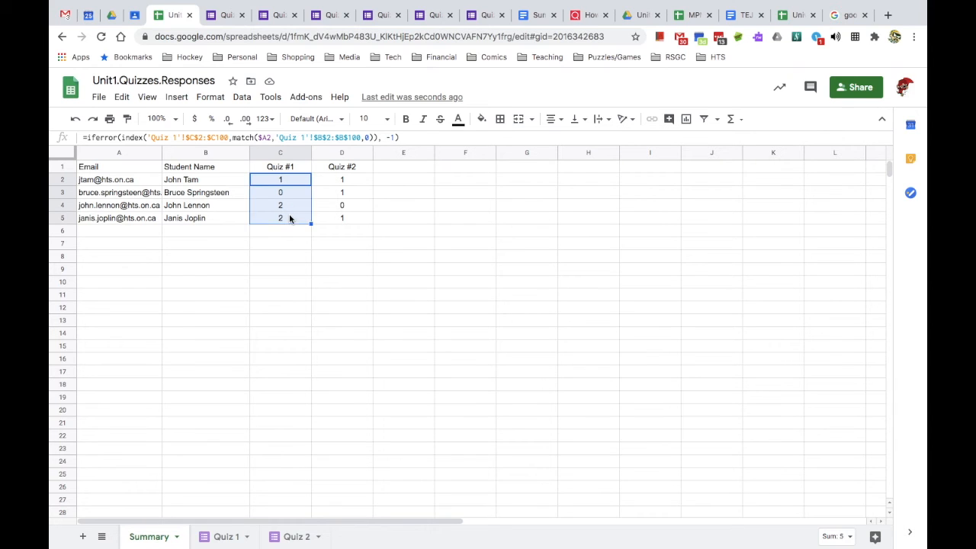
{"action": "right_click", "coordinate": [289, 218]}
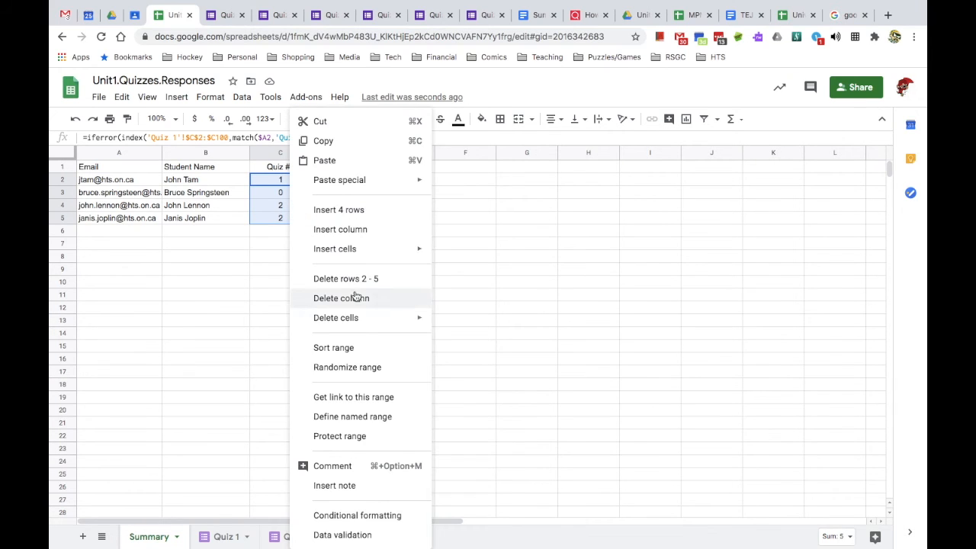
{"action": "left_click", "coordinate": [352, 516]}
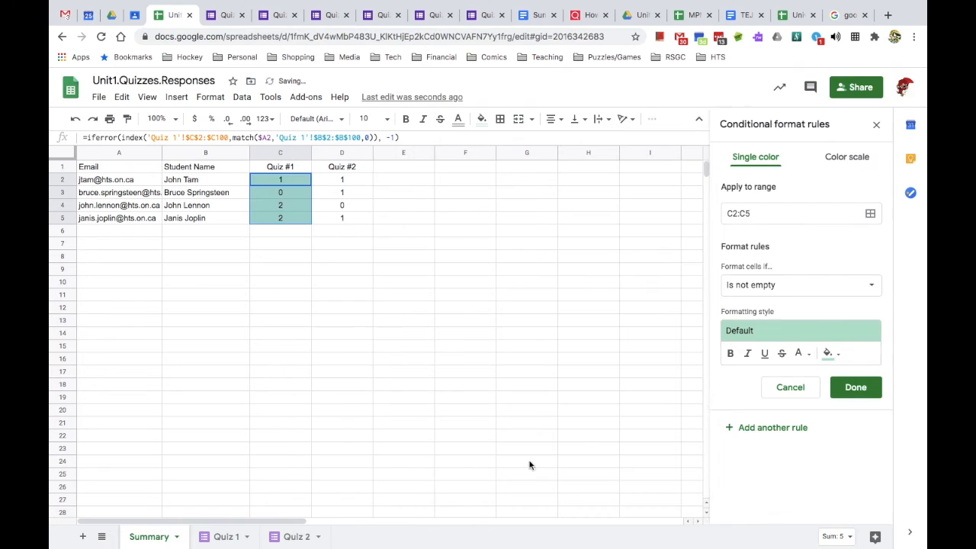
{"action": "left_click", "coordinate": [761, 214]}
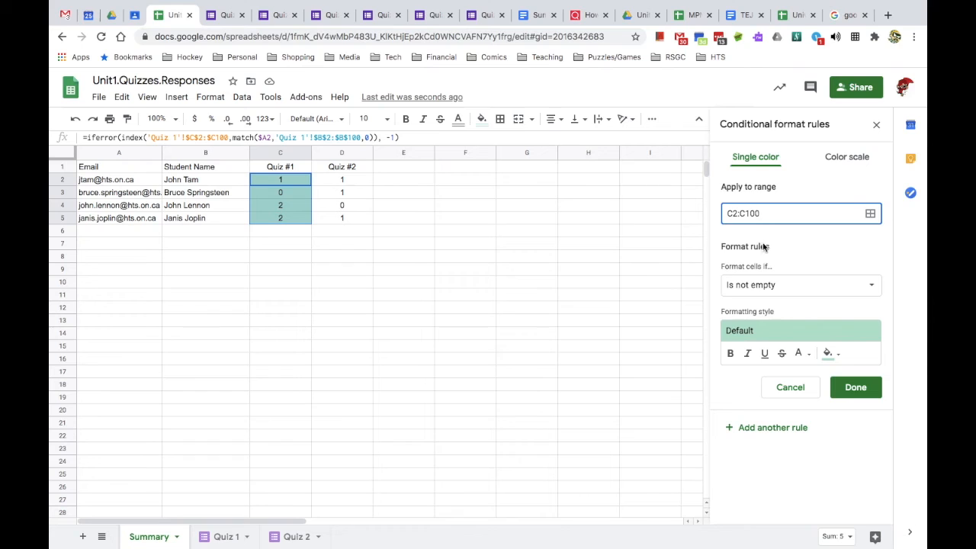
- Make the rule shade cells equal to 0 with the red preset style
{"action": "left_click", "coordinate": [755, 289]}
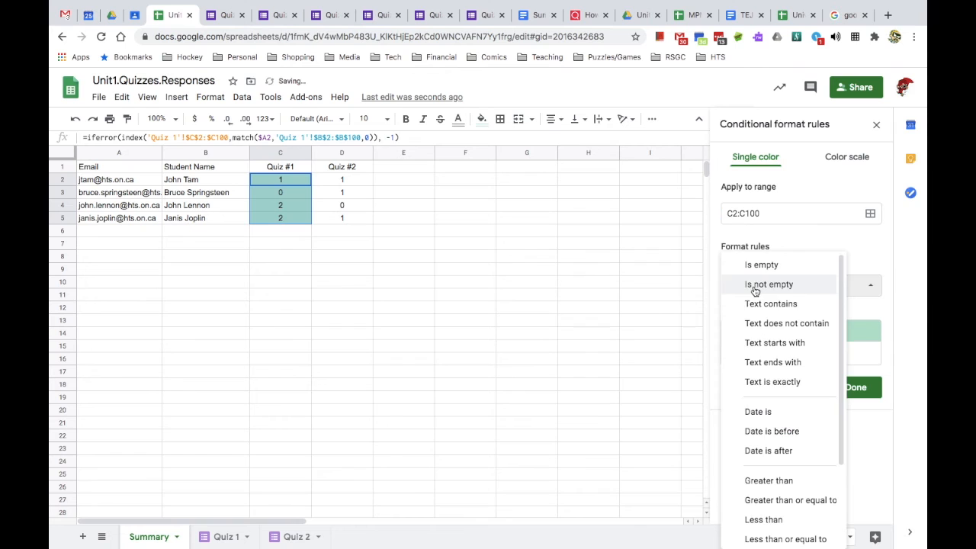
{"action": "scroll", "coordinate": [773, 442], "scroll_direction": "down", "scroll_amount": 2}
{"action": "scroll", "coordinate": [775, 448], "scroll_direction": "down", "scroll_amount": 1}
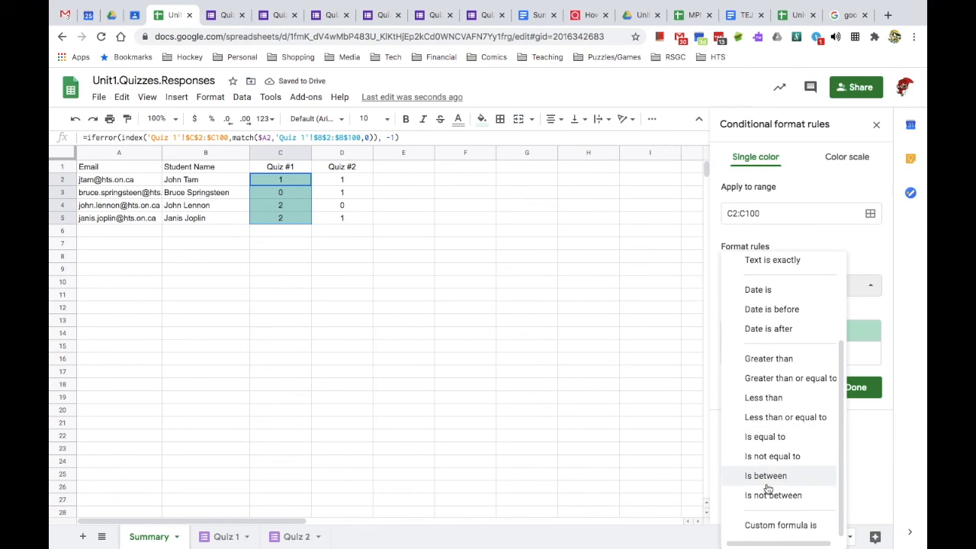
{"action": "left_click", "coordinate": [765, 436]}
{"action": "left_click", "coordinate": [754, 316]}
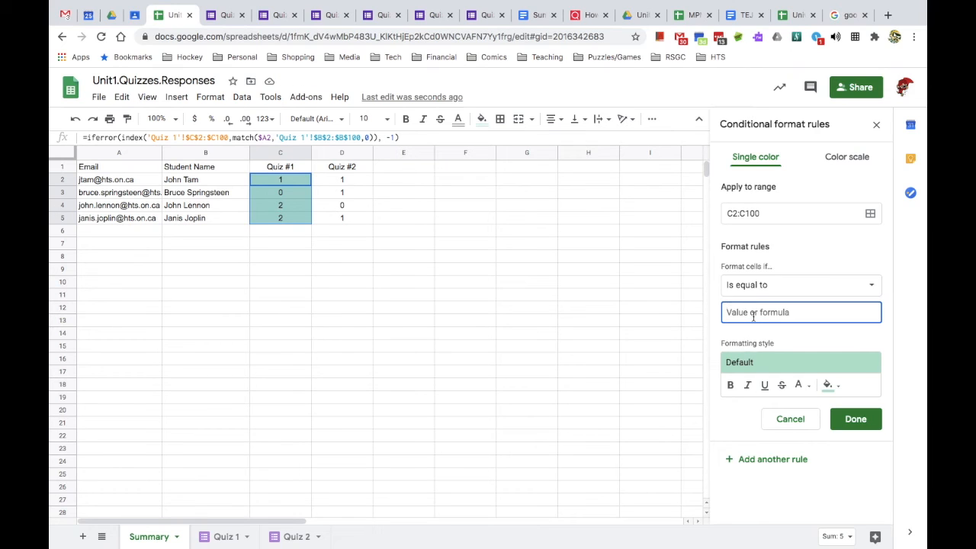
{"action": "type", "text": "0"}
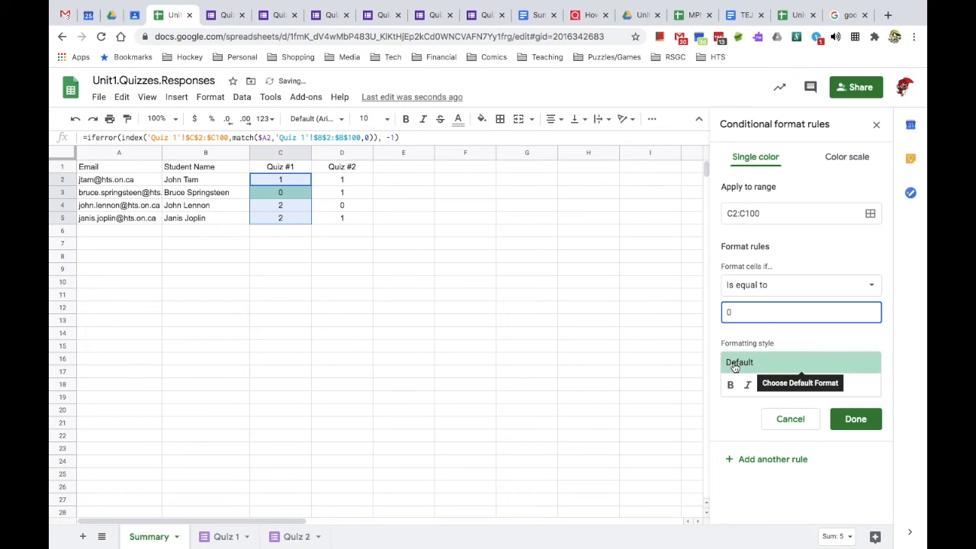
{"action": "left_click", "coordinate": [735, 364]}
{"action": "left_click", "coordinate": [845, 398]}
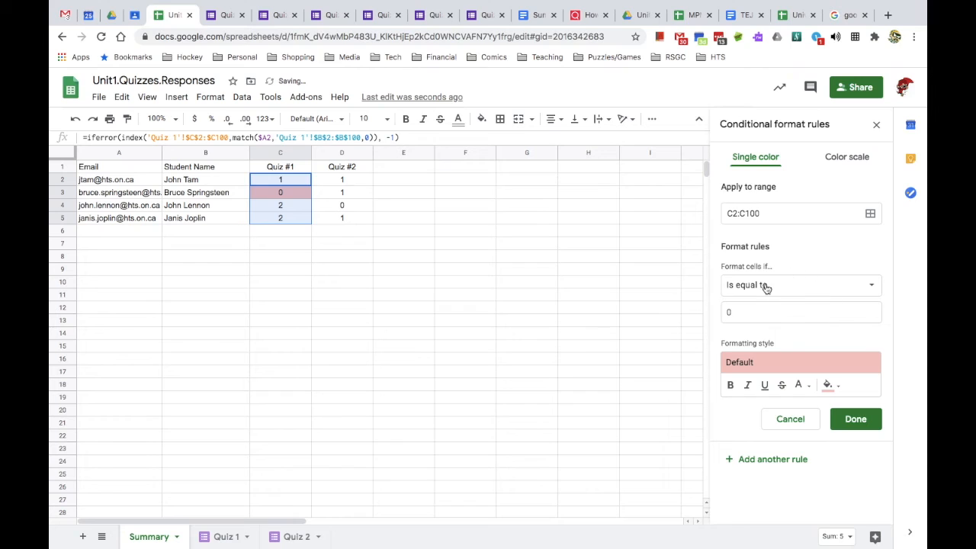
{"action": "left_click", "coordinate": [875, 422]}
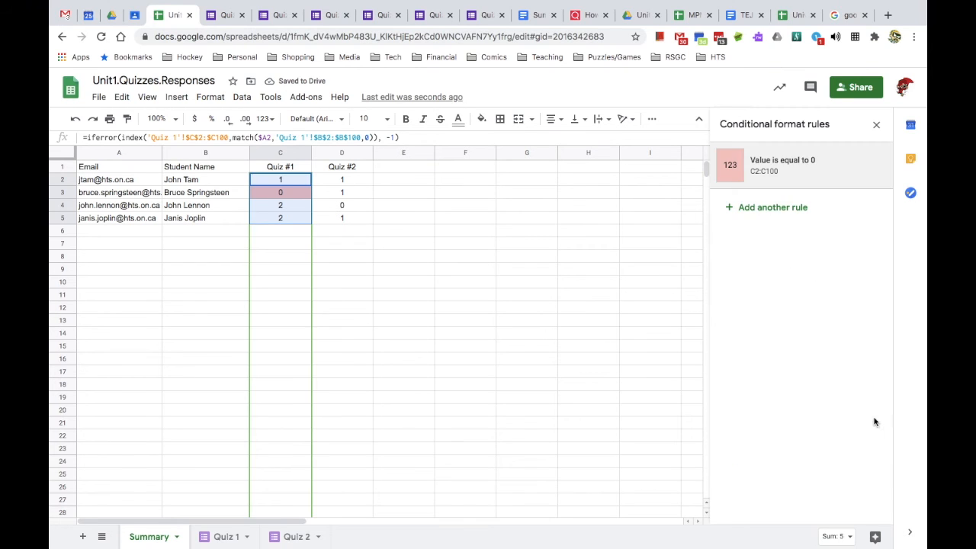
- Add a rule on C2:C100 shading Quiz #1 scores equal to 1 yellow
{"action": "left_click", "coordinate": [783, 209]}
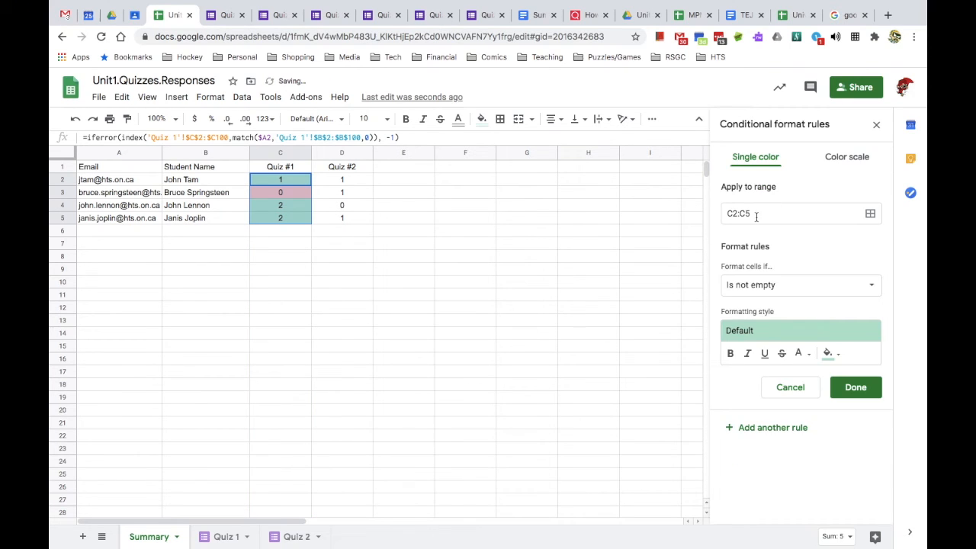
{"action": "left_click", "coordinate": [756, 217]}
{"action": "key", "text": "BackSpace"}
{"action": "type", "text": "100"}
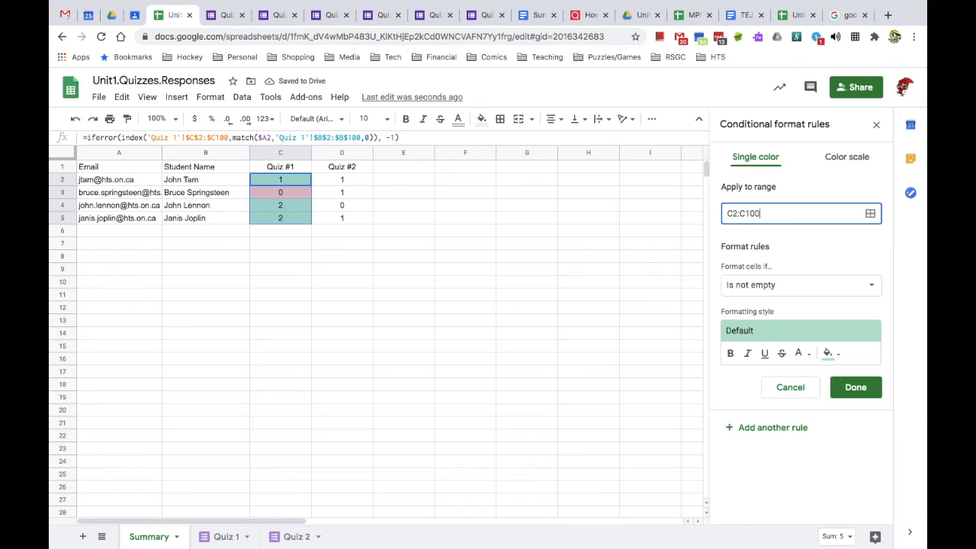
{"action": "left_click", "coordinate": [766, 288]}
{"action": "scroll", "coordinate": [773, 398], "scroll_direction": "down", "scroll_amount": 3}
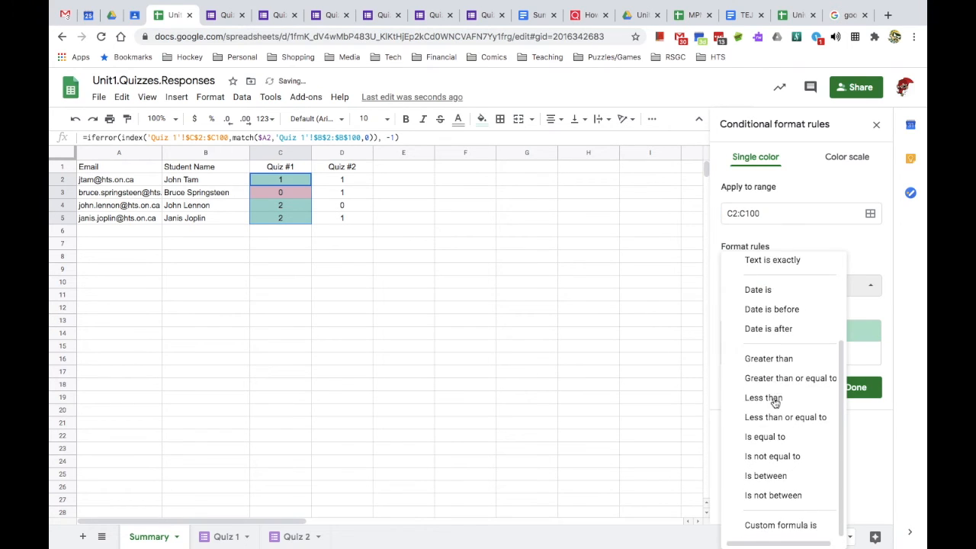
{"action": "left_click", "coordinate": [774, 436]}
{"action": "left_click", "coordinate": [767, 313]}
{"action": "type", "text": "1"}
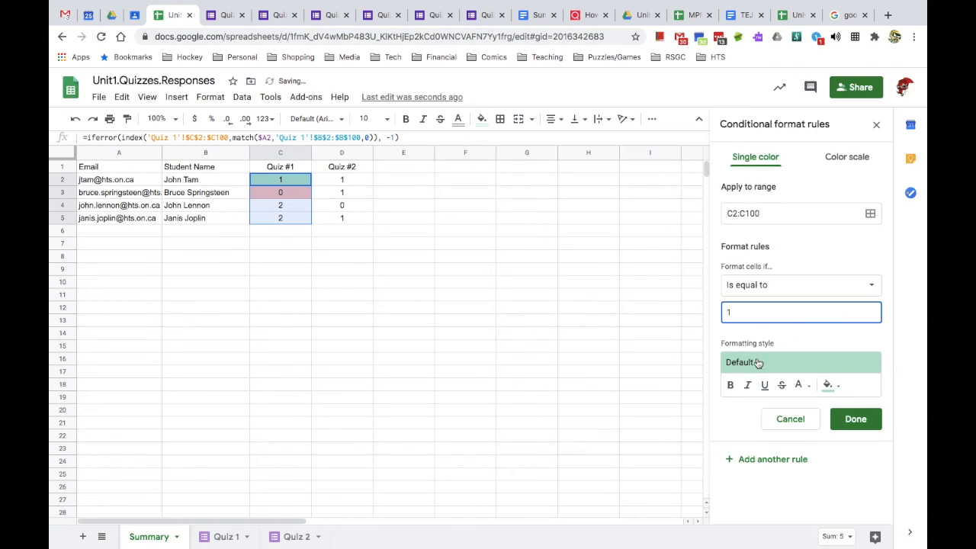
{"action": "left_click", "coordinate": [757, 363]}
{"action": "left_click", "coordinate": [800, 398]}
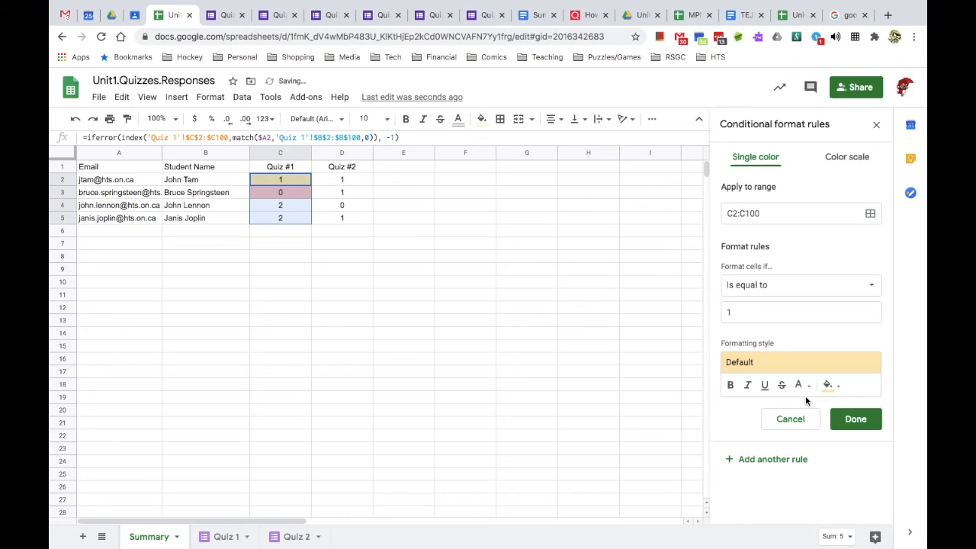
{"action": "left_click", "coordinate": [845, 422]}
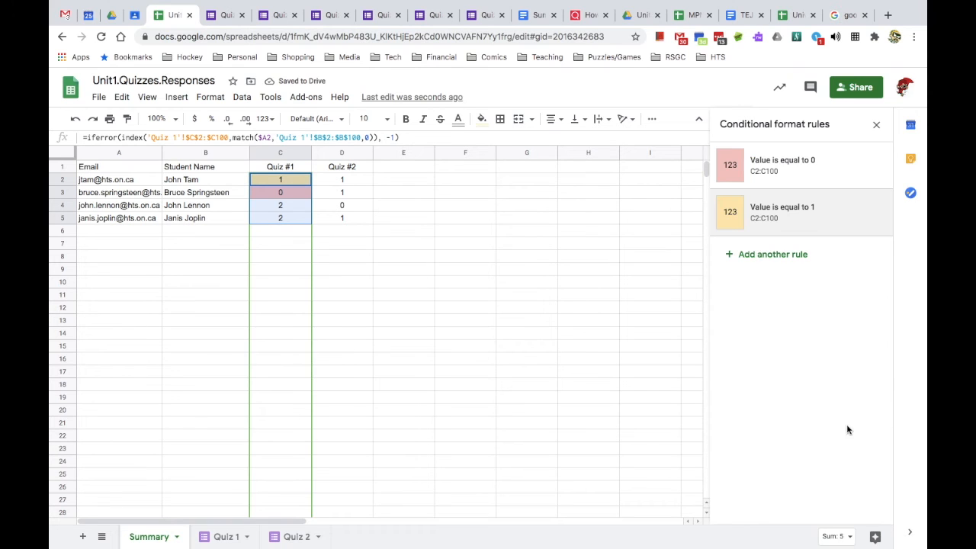
- Add a rule shading Quiz #1 scores equal to 2 with the default green style
{"action": "left_click", "coordinate": [771, 256]}
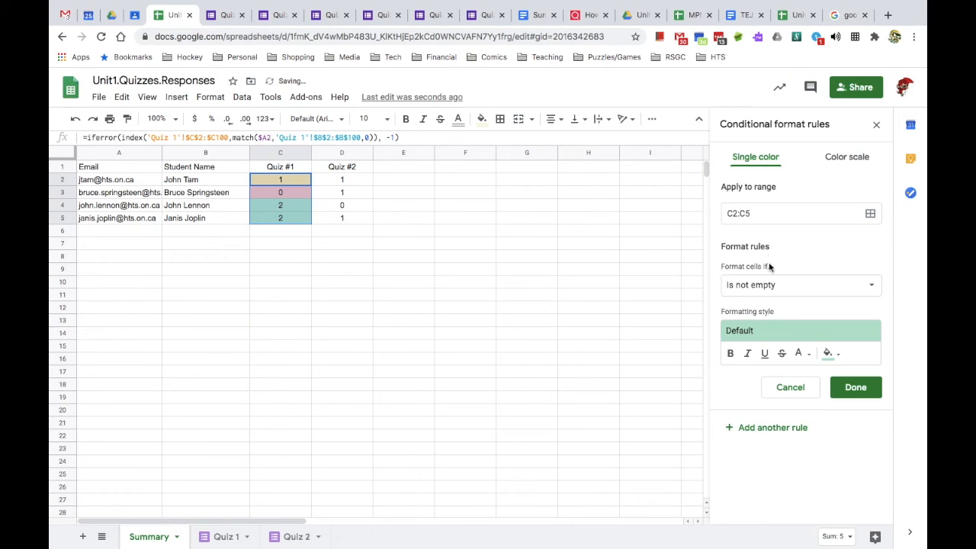
{"action": "left_click", "coordinate": [770, 213]}
{"action": "key", "text": "BackSpace"}
{"action": "type", "text": "0"}
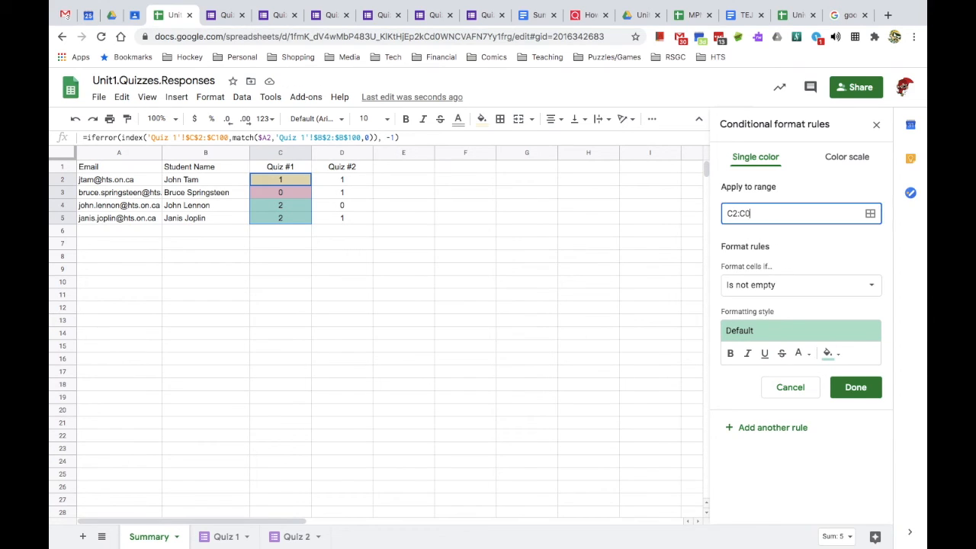
{"action": "type", "text": "00"}
{"action": "left_click", "coordinate": [770, 285]}
{"action": "scroll", "coordinate": [777, 431], "scroll_direction": "down", "scroll_amount": 1}
{"action": "scroll", "coordinate": [774, 458], "scroll_direction": "down", "scroll_amount": 1}
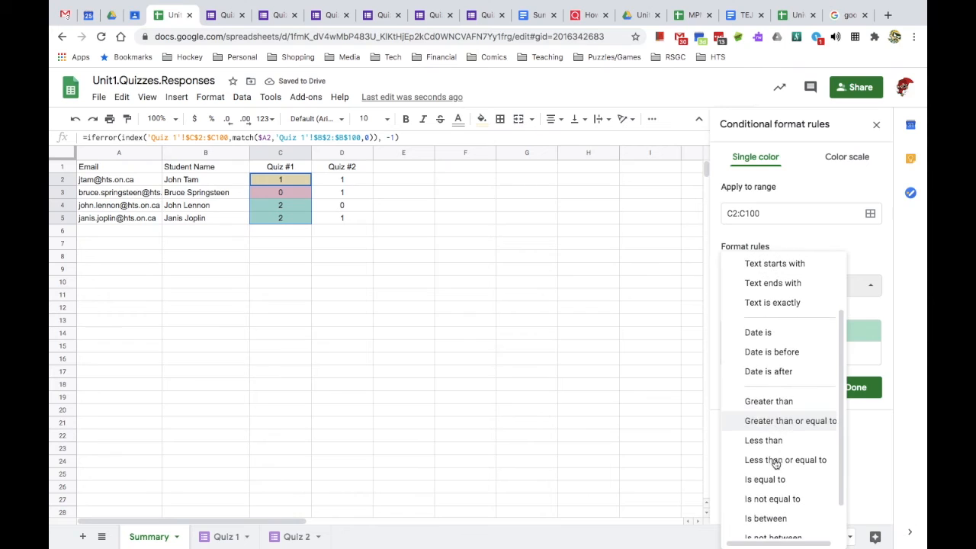
{"action": "left_click", "coordinate": [765, 477]}
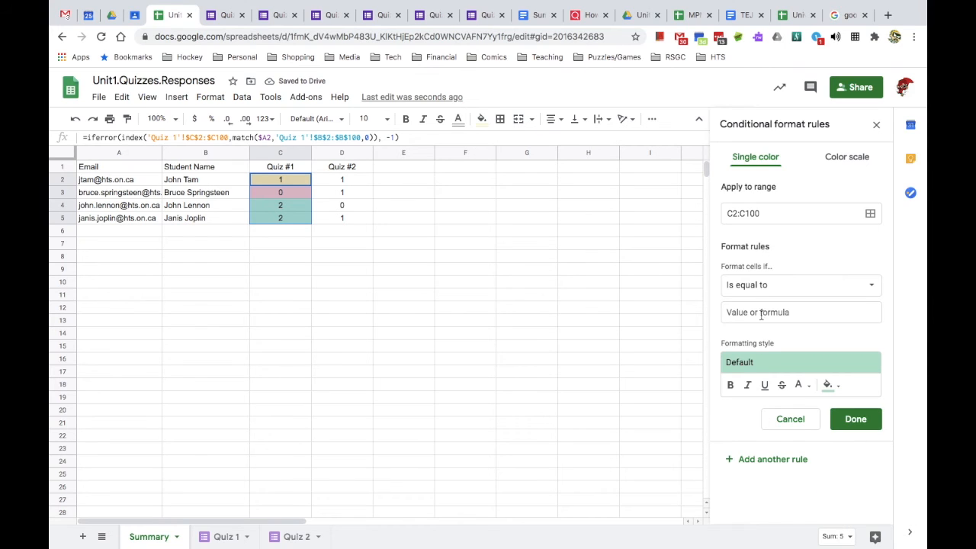
{"action": "left_click", "coordinate": [761, 312]}
{"action": "type", "text": "2"}
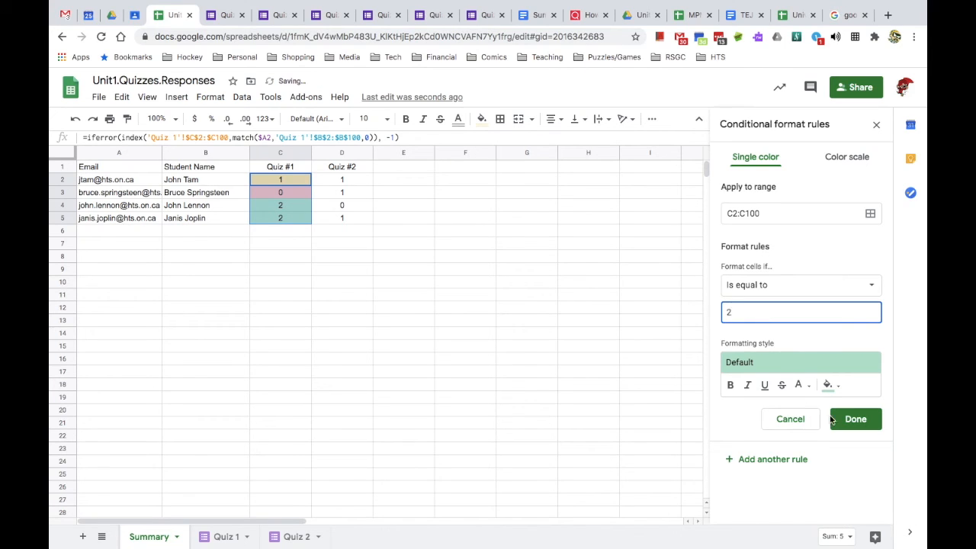
{"action": "left_click", "coordinate": [856, 420]}
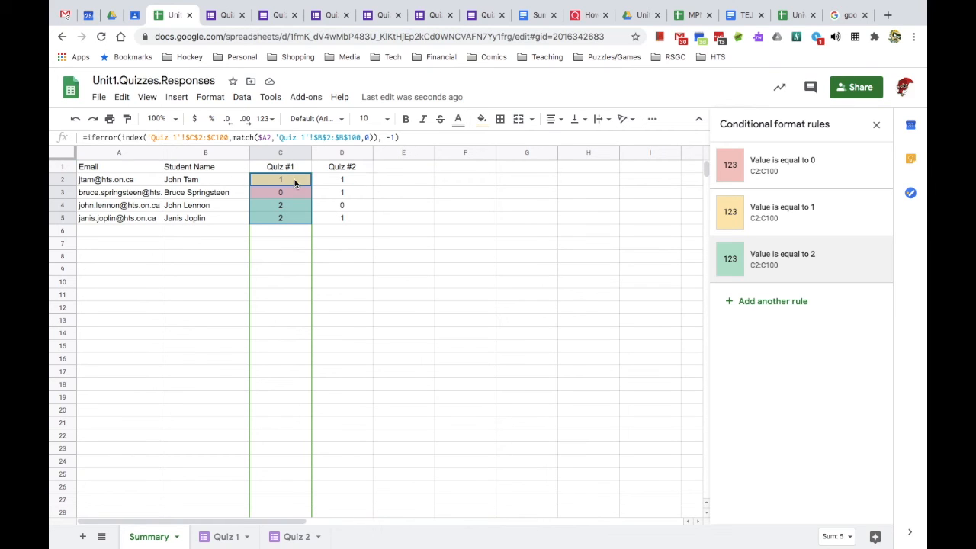
- Insert a row below the headers and enter maximum scores 2 (Quiz #1) and 1 (Quiz #2)
{"action": "left_click", "coordinate": [60, 168]}
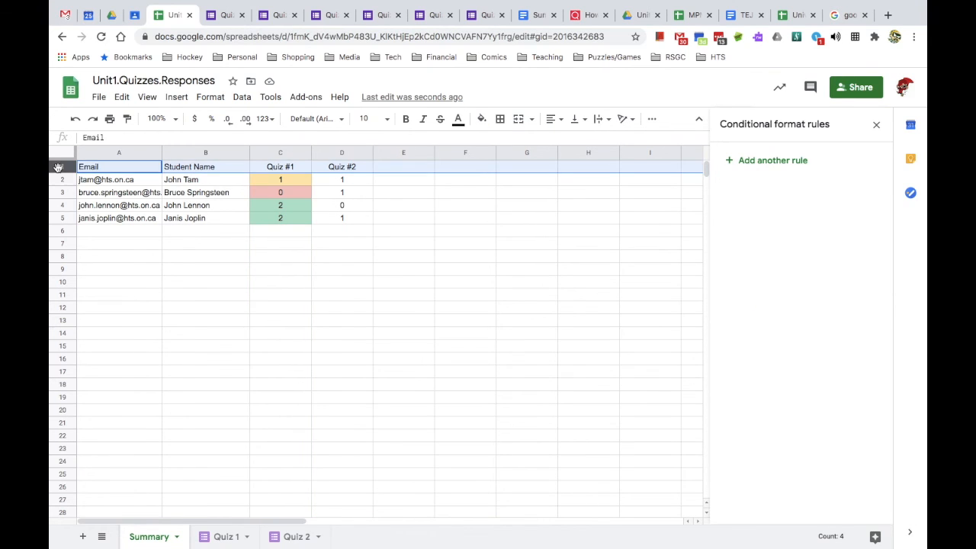
{"action": "right_click", "coordinate": [60, 168]}
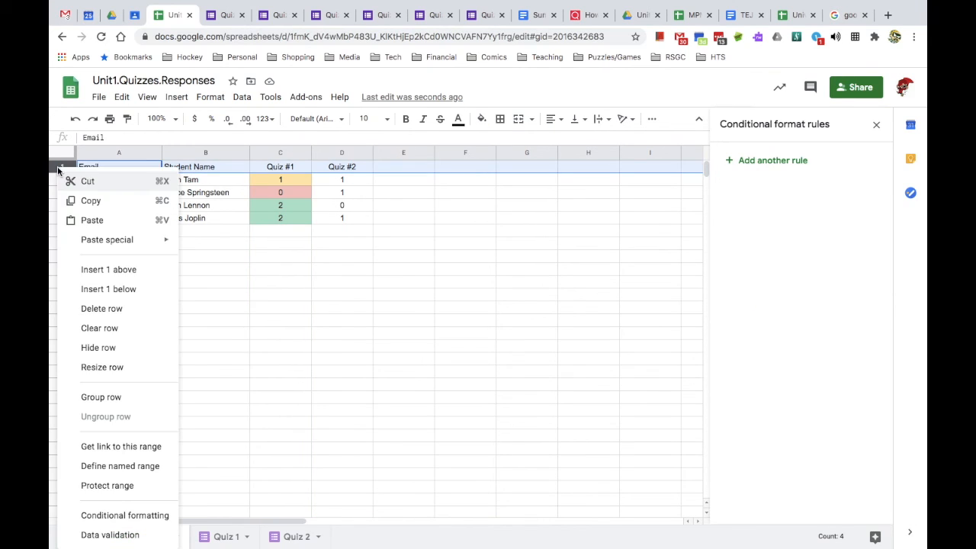
{"action": "left_click", "coordinate": [125, 288]}
{"action": "left_click", "coordinate": [269, 180]}
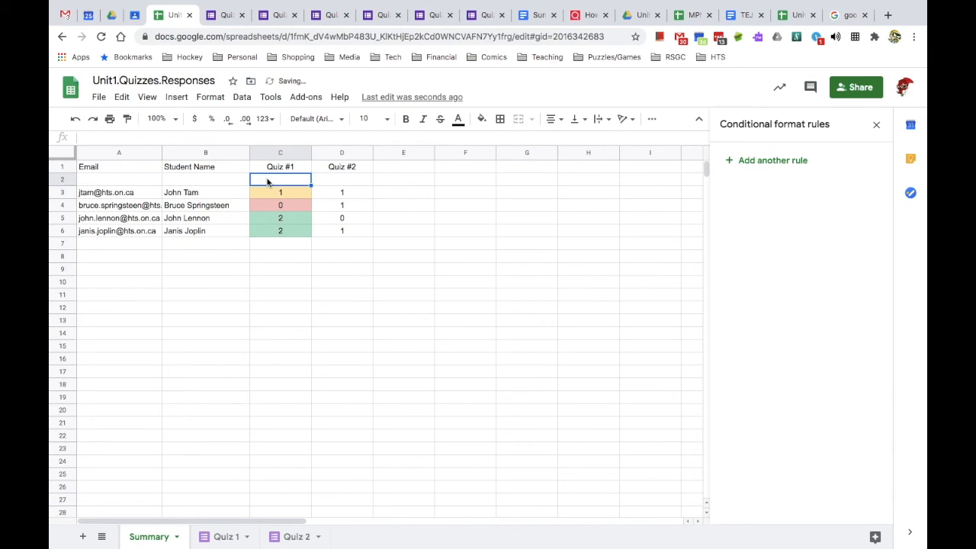
{"action": "type", "text": "=2"}
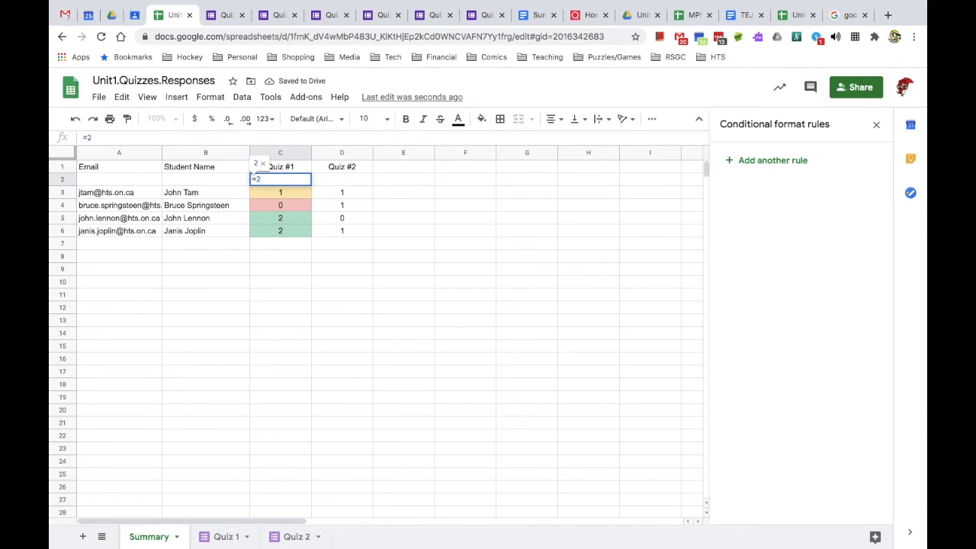
{"action": "left_click", "coordinate": [322, 185]}
{"action": "type", "text": "=1"}
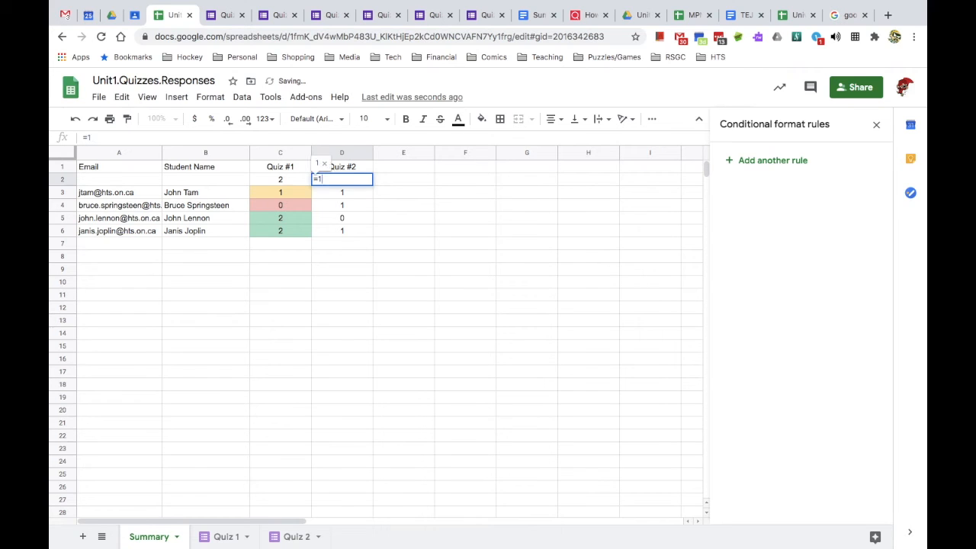
{"action": "key", "text": "Return"}
{"action": "key", "text": "Left"}
- Insert a column right of Quiz #1, merge its header across C1:D1, and label D2 '%'
{"action": "left_click", "coordinate": [271, 153]}
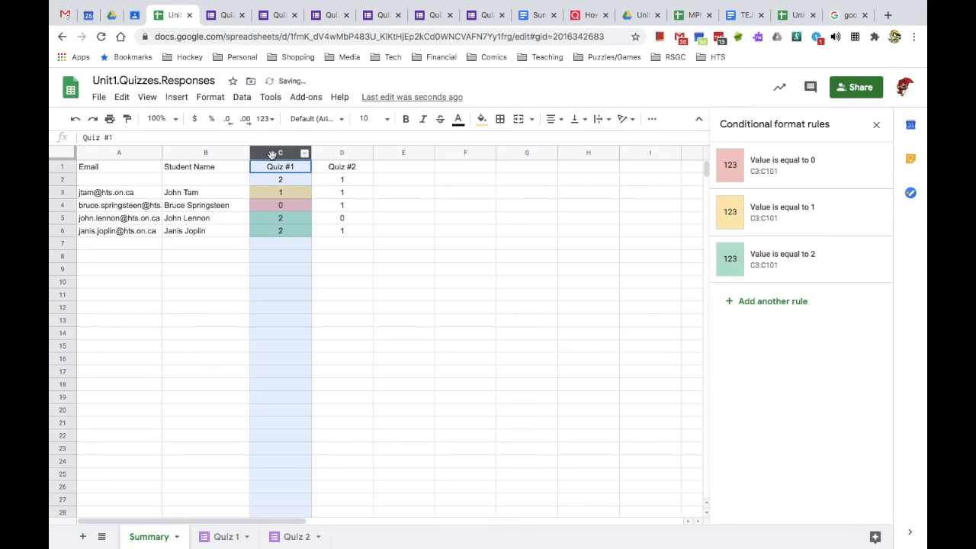
{"action": "left_click", "coordinate": [305, 153]}
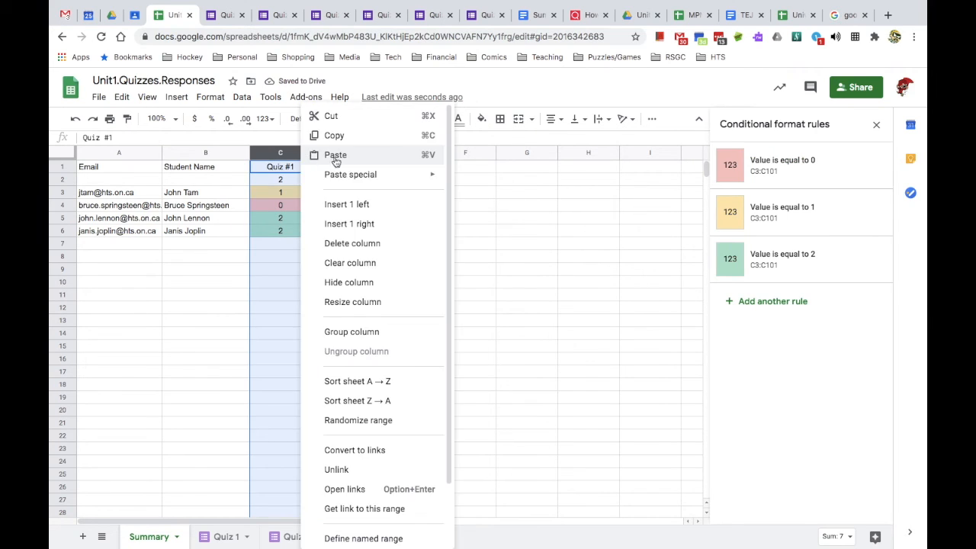
{"action": "left_click", "coordinate": [356, 223]}
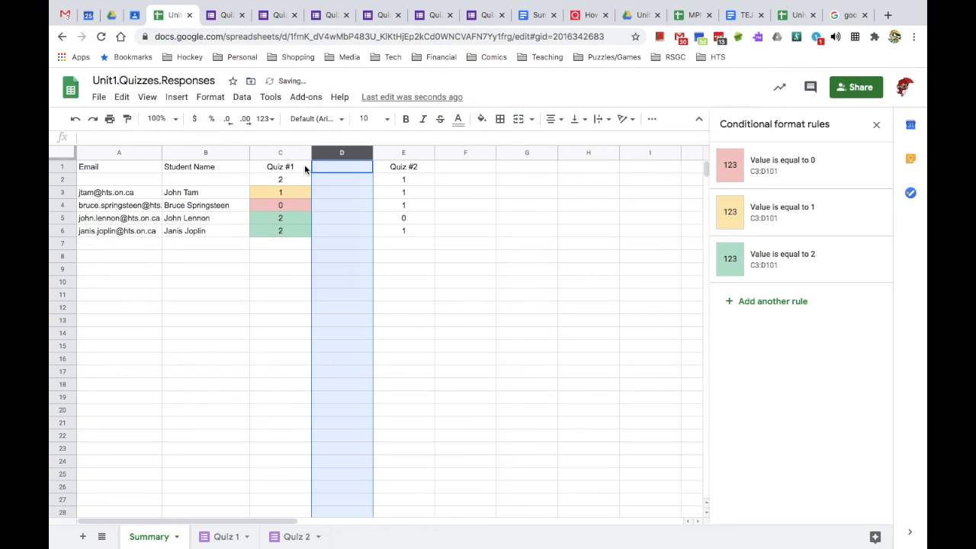
{"action": "left_click_drag", "start_coordinate": [305, 168], "coordinate": [342, 170]}
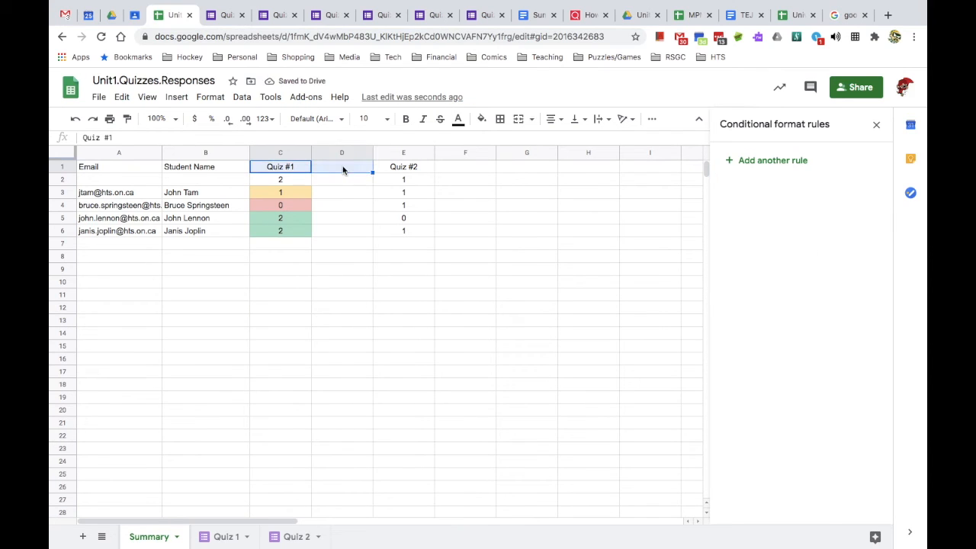
{"action": "left_click", "coordinate": [518, 120]}
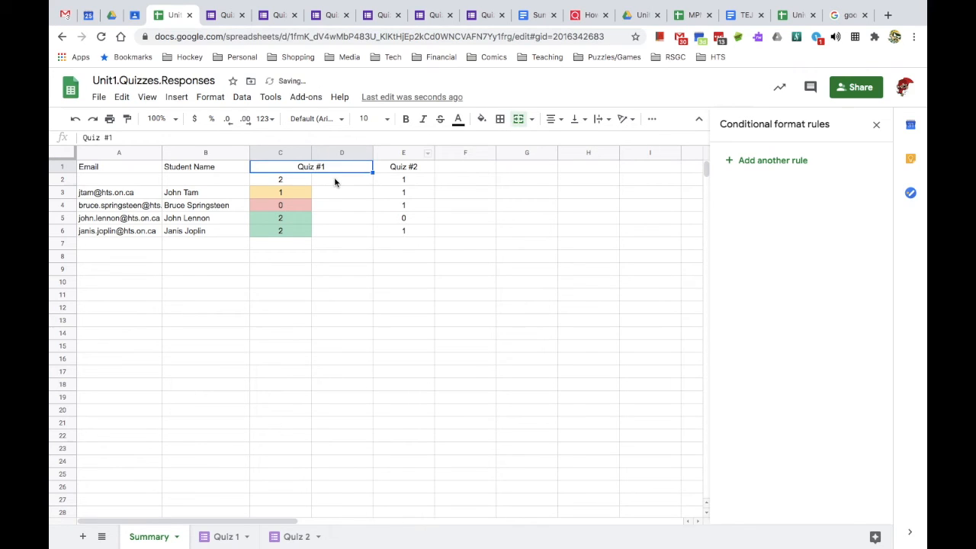
{"action": "left_click", "coordinate": [335, 180]}
{"action": "type", "text": "%"}
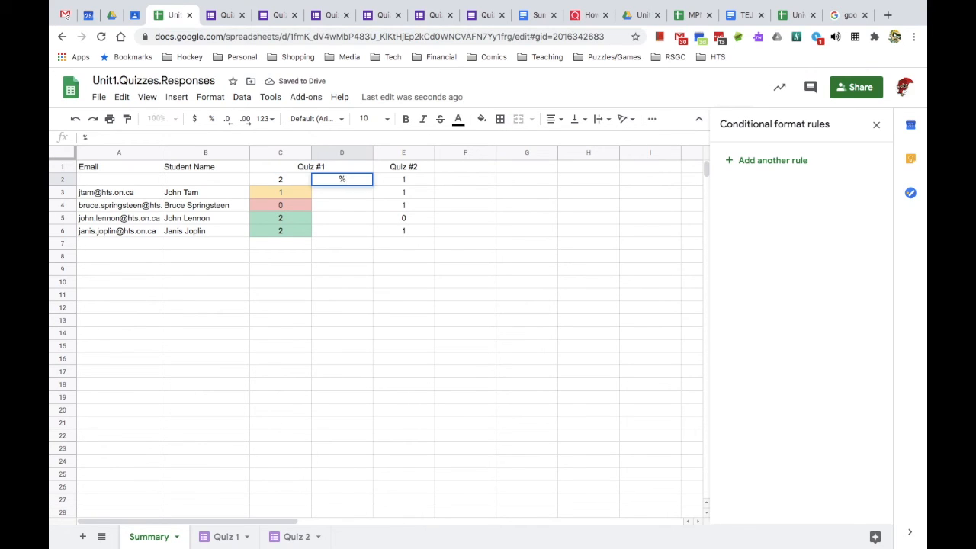
{"action": "key", "text": "Return"}
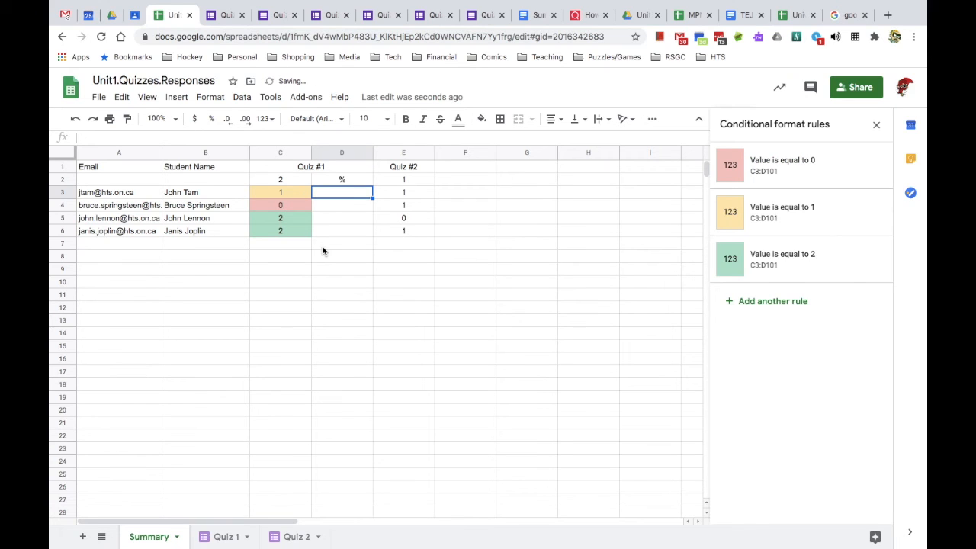
- Enter =C3/$C$2 in D3, giving the first student's Quiz #1 percentage of 0.5
{"action": "type", "text": "="}
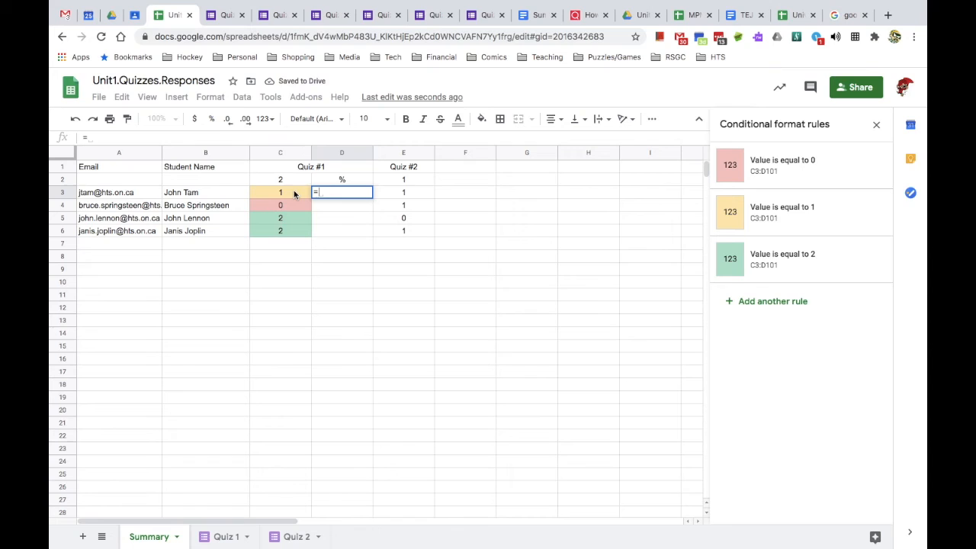
{"action": "left_click", "coordinate": [294, 195]}
{"action": "type", "text": "/"}
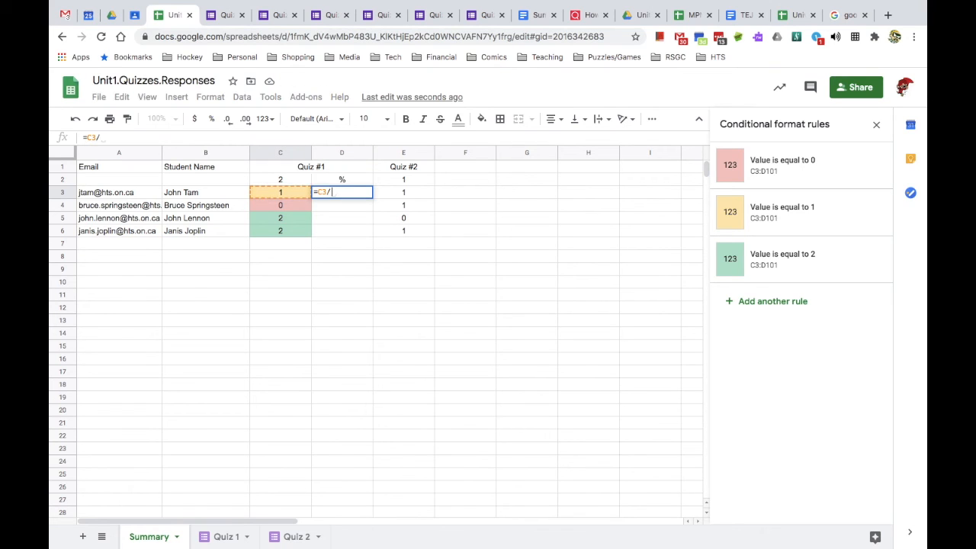
{"action": "left_click", "coordinate": [286, 180]}
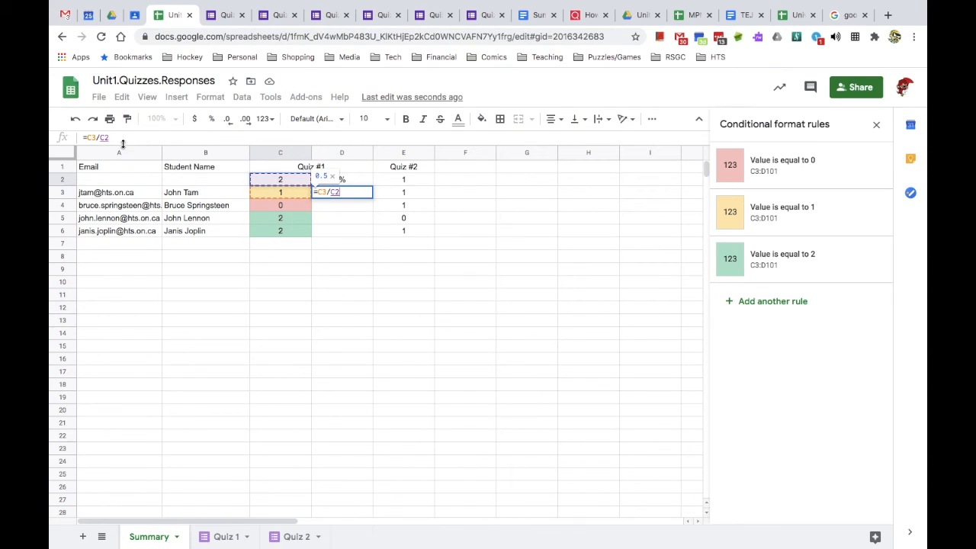
{"action": "left_click", "coordinate": [100, 138]}
{"action": "type", "text": "$"}
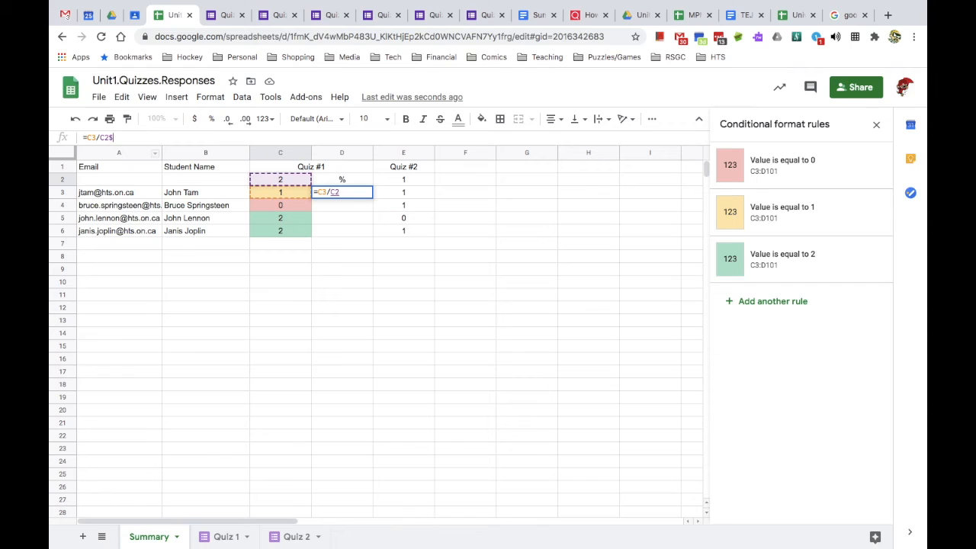
{"action": "key", "text": "BackSpace"}
{"action": "key", "text": "Return"}
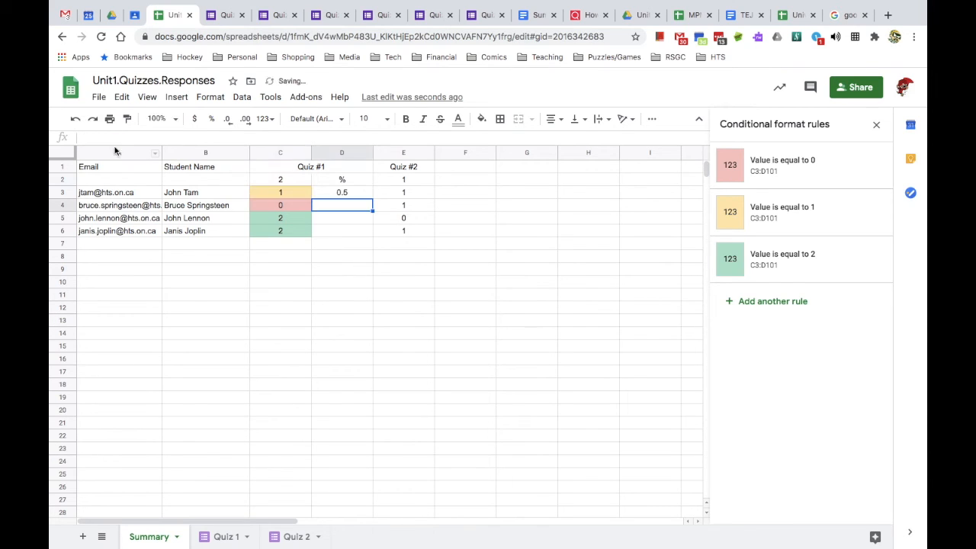
{"action": "left_click", "coordinate": [347, 195]}
- Fill the D3 formula down to D6 and format D3:D6 as Percent (50.00%, 0.00%, 100.00%, 100.00%)
{"action": "left_click_drag", "start_coordinate": [373, 197], "coordinate": [373, 231]}
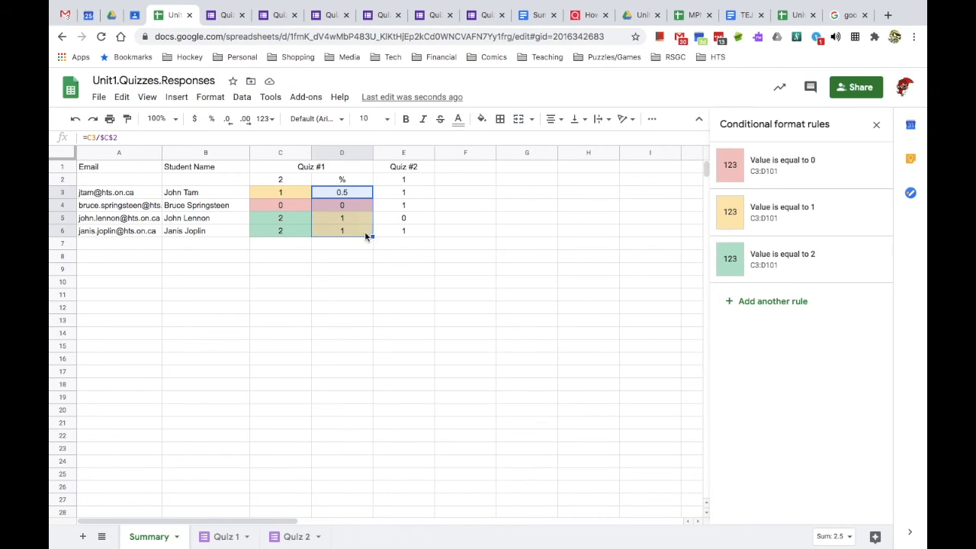
{"action": "left_click", "coordinate": [355, 211]}
{"action": "left_click", "coordinate": [348, 195]}
{"action": "left_click", "coordinate": [350, 230], "text": "shift"}
{"action": "left_click", "coordinate": [208, 97]}
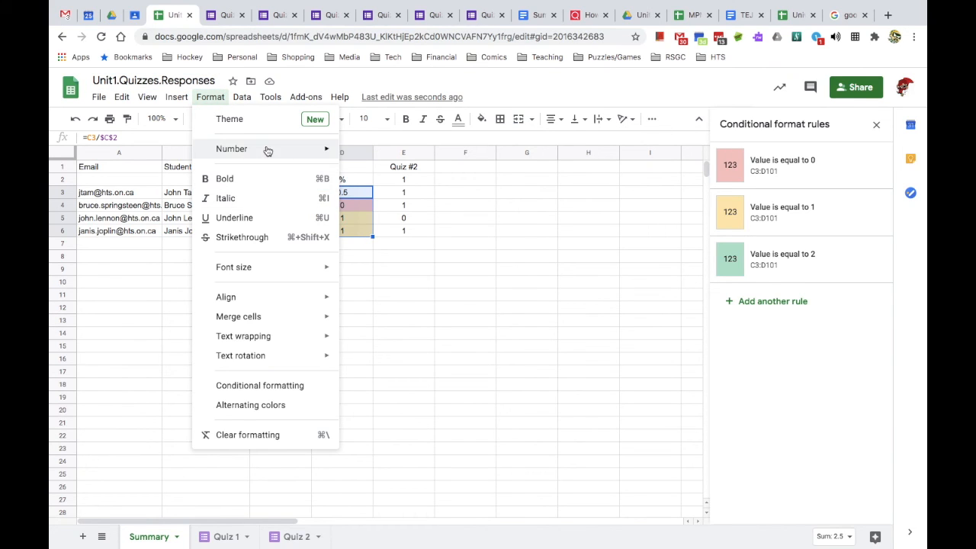
{"action": "mouse_move", "coordinate": [264, 149]}
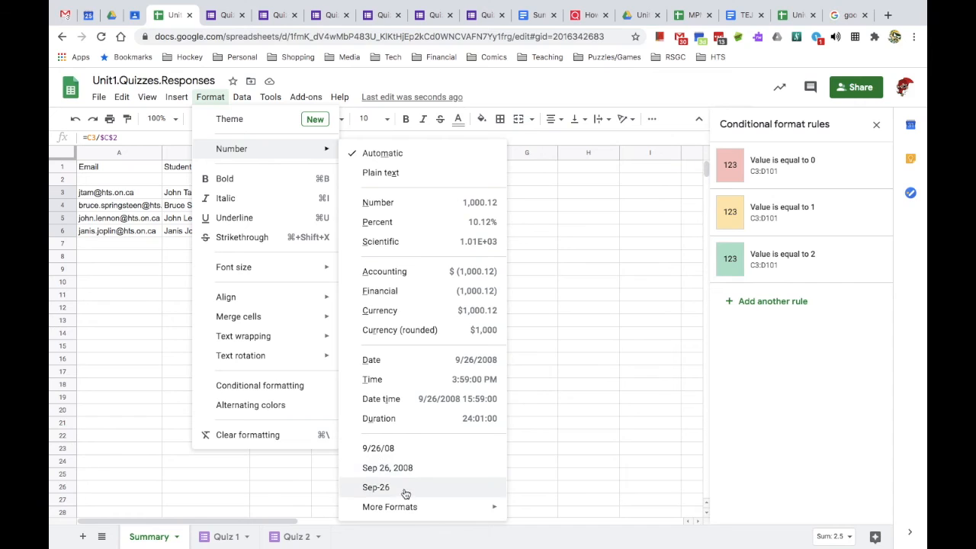
{"action": "left_click", "coordinate": [429, 223]}
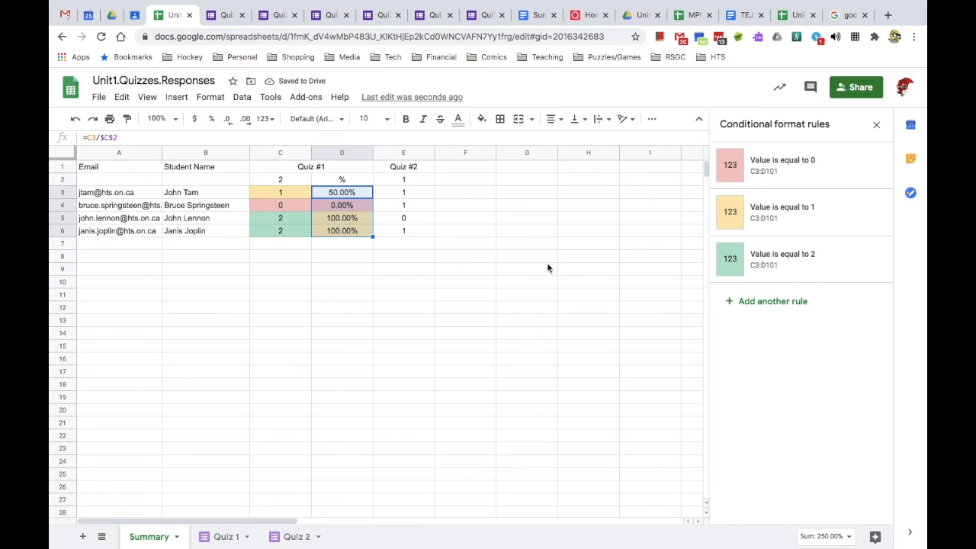
{"action": "left_click", "coordinate": [389, 259]}
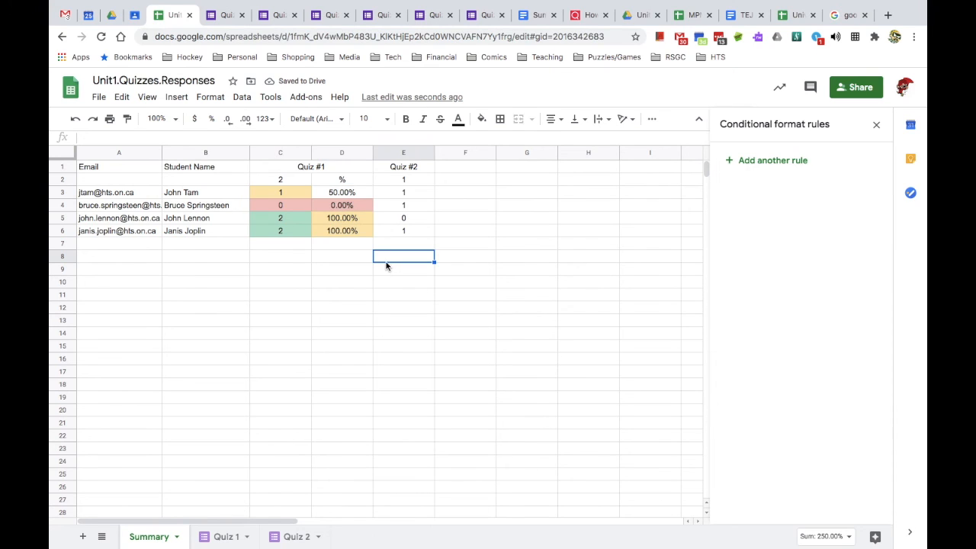
- Change the red equal-to-0 and green equal-to-2 rules to apply only to C3:C101
{"action": "left_click", "coordinate": [299, 192]}
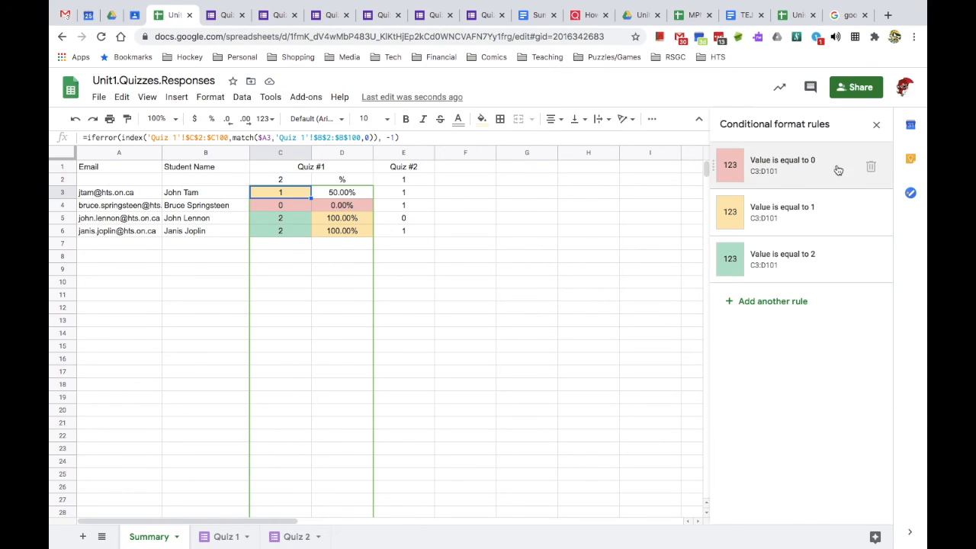
{"action": "left_click", "coordinate": [787, 174]}
{"action": "left_click", "coordinate": [744, 213]}
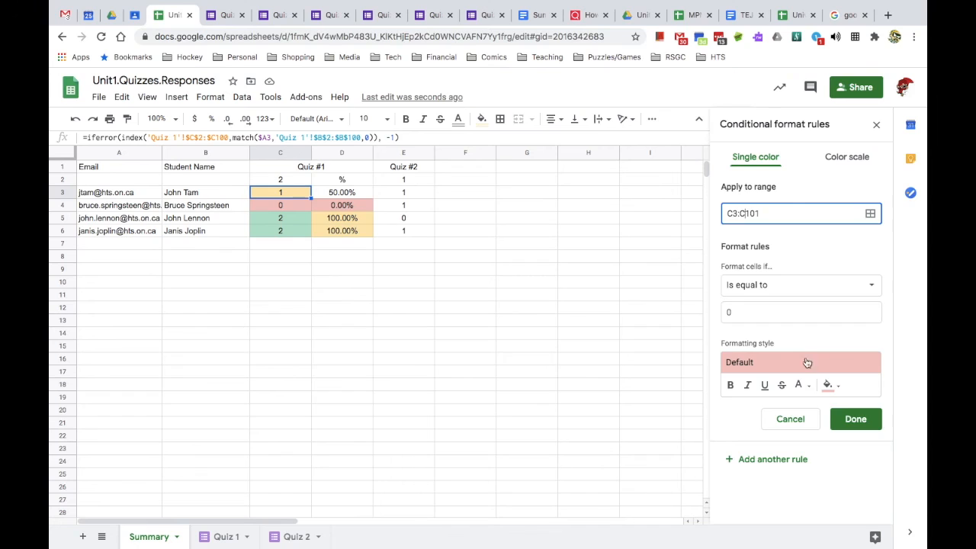
{"action": "left_click", "coordinate": [856, 419]}
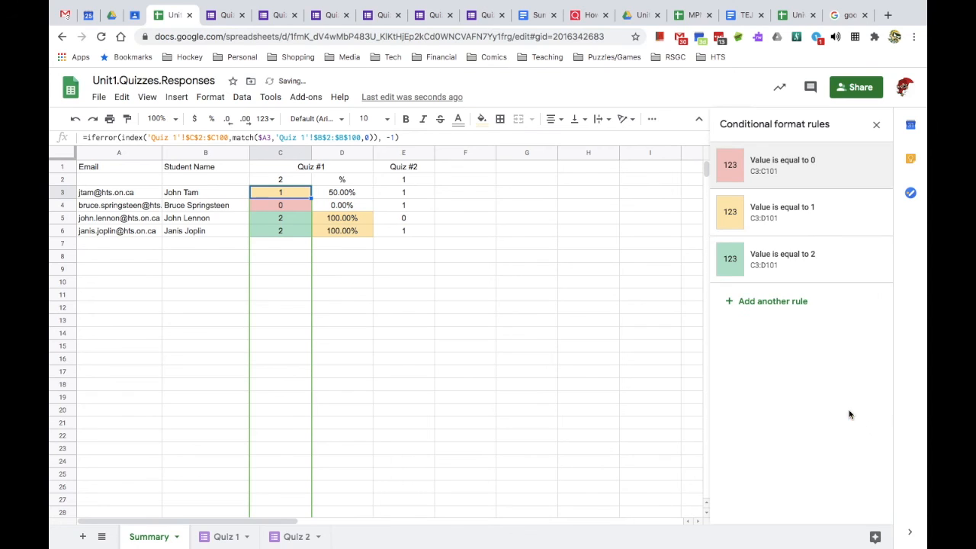
{"action": "left_click", "coordinate": [751, 241]}
{"action": "left_click", "coordinate": [751, 213]}
{"action": "key", "text": "BackSpace"}
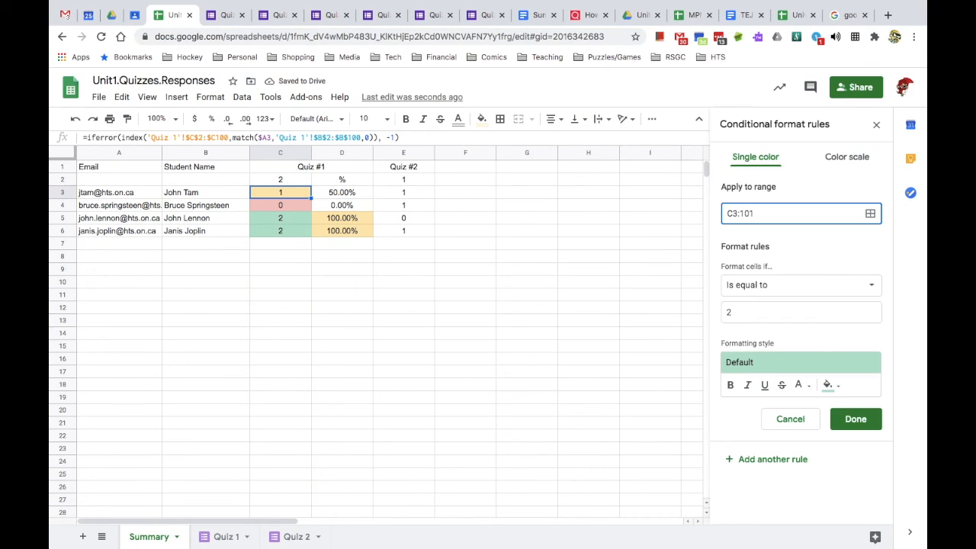
{"action": "left_click", "coordinate": [857, 420]}
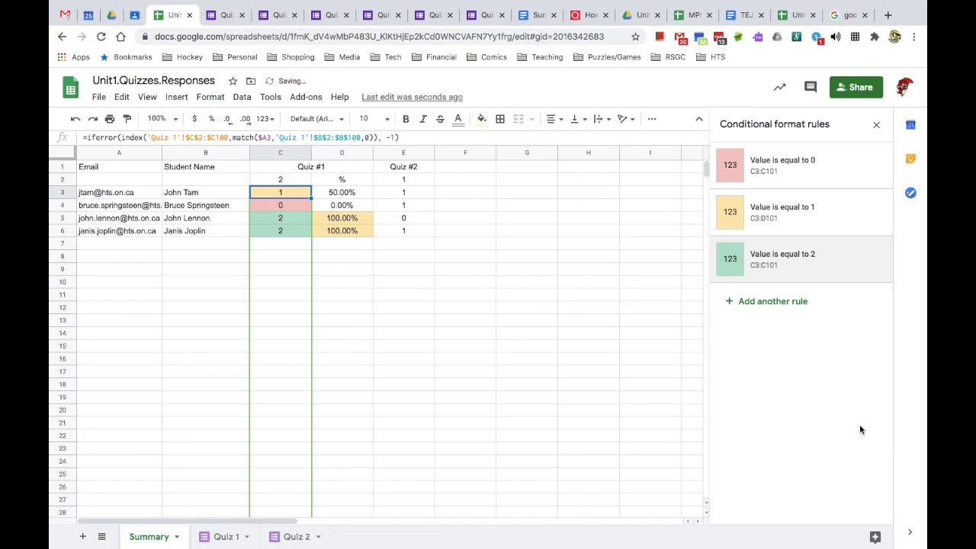
- Change the yellow equal-to-1 rule's range to C3:C101 as well, then select D3
{"action": "left_click", "coordinate": [805, 217]}
{"action": "left_click", "coordinate": [745, 214]}
{"action": "key", "text": "BackSpace"}
{"action": "type", "text": "C3:C101"}
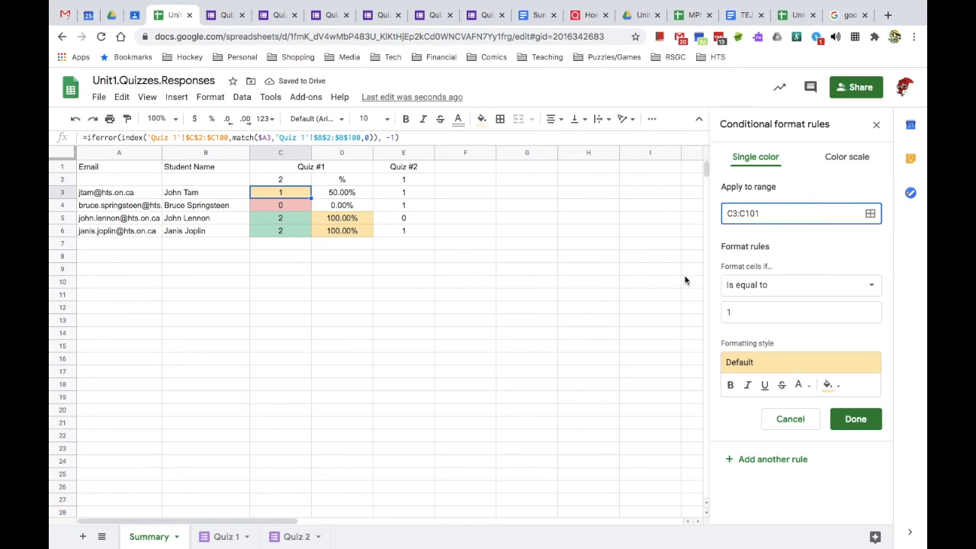
{"action": "left_click", "coordinate": [857, 420]}
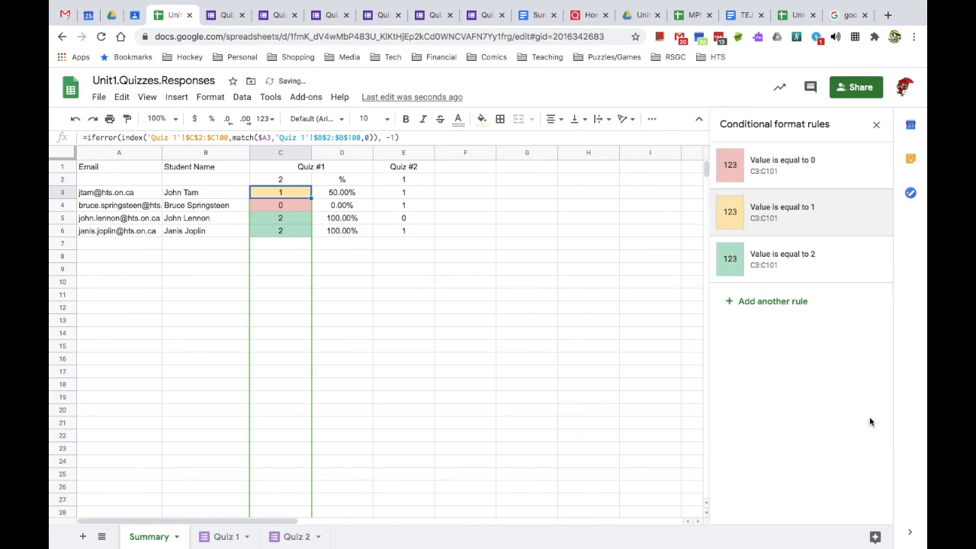
{"action": "left_click", "coordinate": [352, 195]}
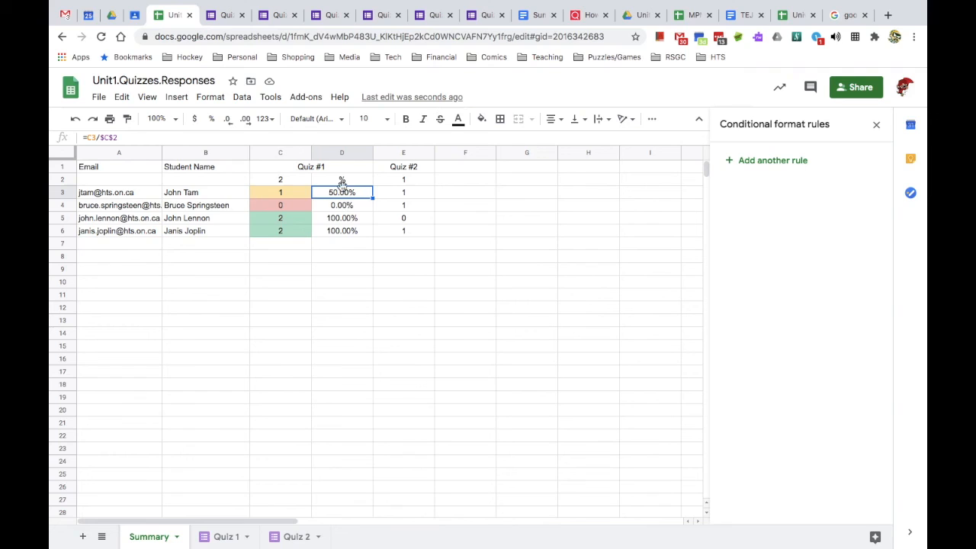
- Add a rule shading D3 with the red preset when its value is less than .5
{"action": "left_click", "coordinate": [778, 165]}
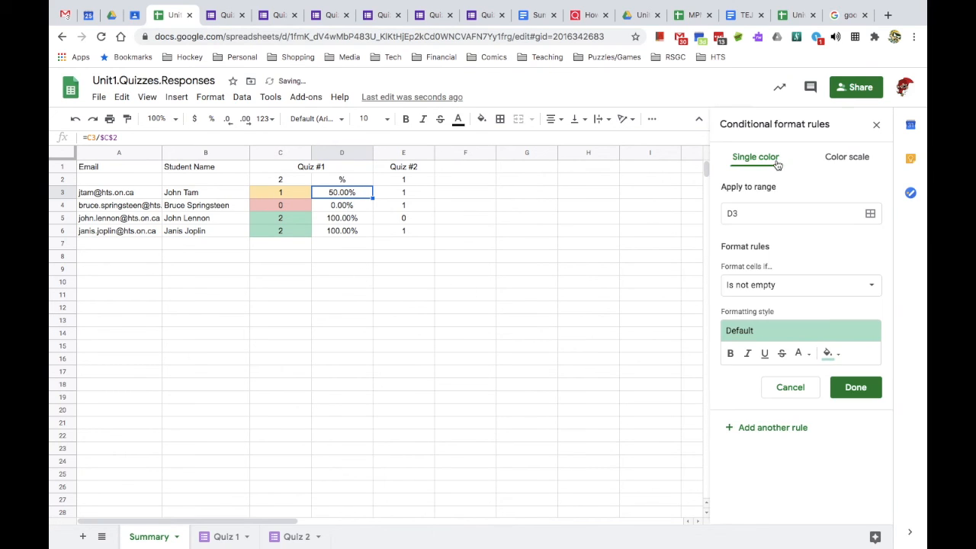
{"action": "left_click", "coordinate": [769, 285]}
{"action": "scroll", "coordinate": [774, 393], "scroll_direction": "down", "scroll_amount": 3}
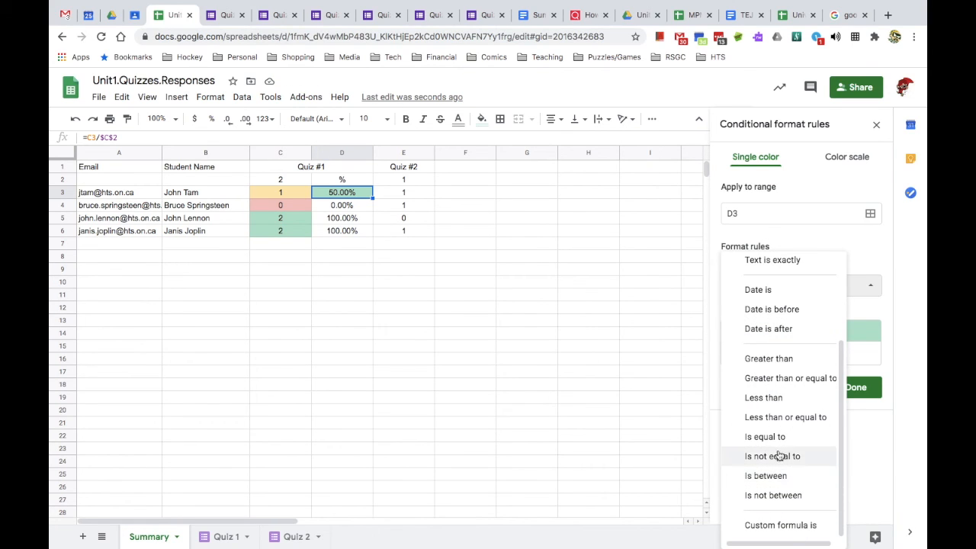
{"action": "left_click", "coordinate": [777, 404]}
{"action": "left_click", "coordinate": [771, 319]}
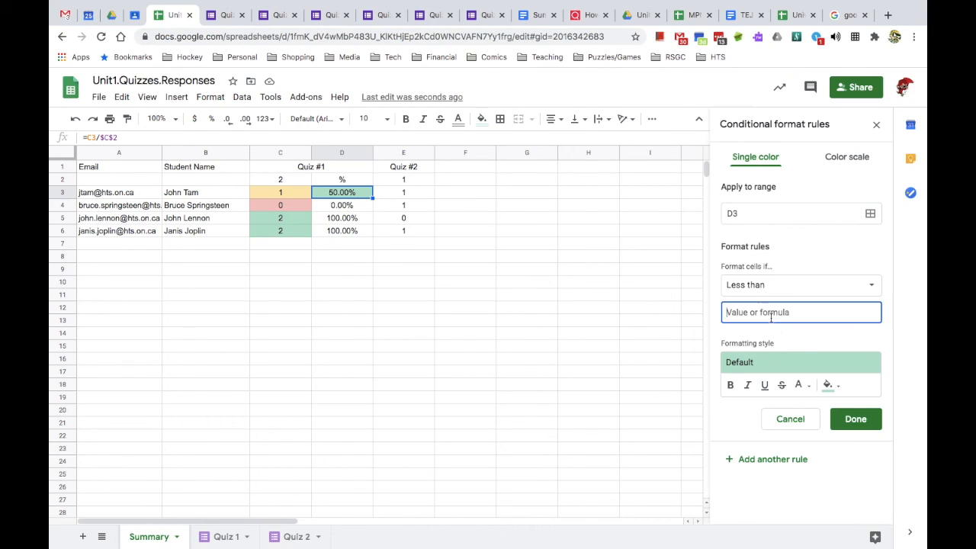
{"action": "type", "text": ".5"}
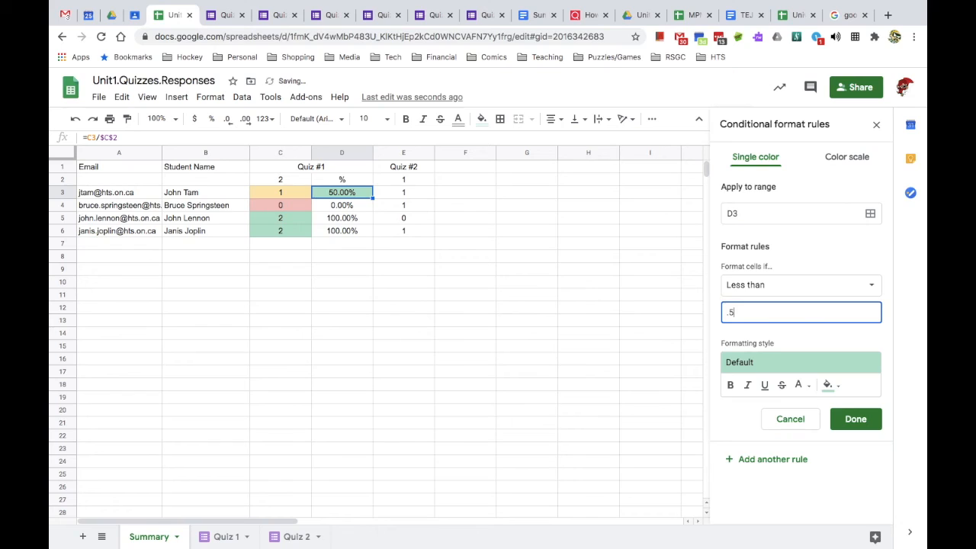
{"action": "left_click", "coordinate": [806, 362]}
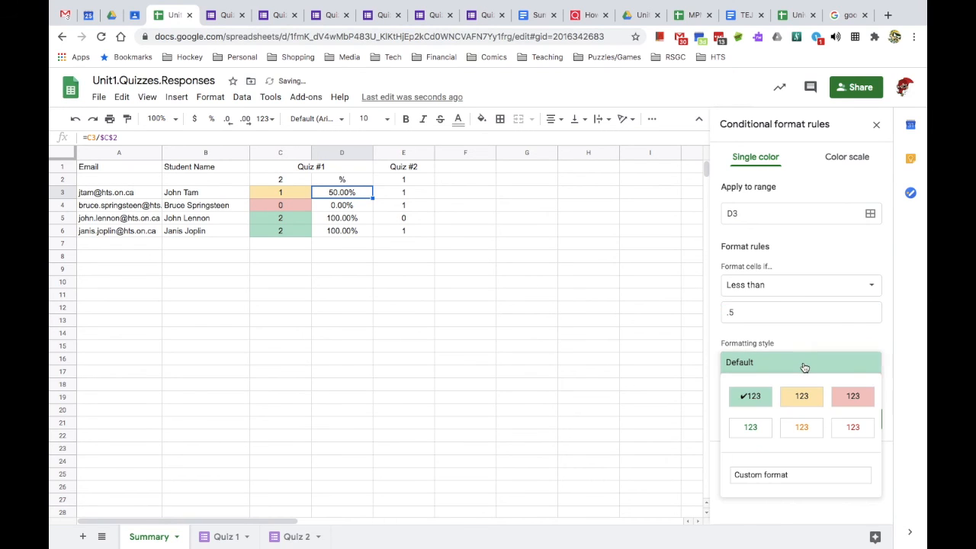
{"action": "left_click", "coordinate": [847, 403]}
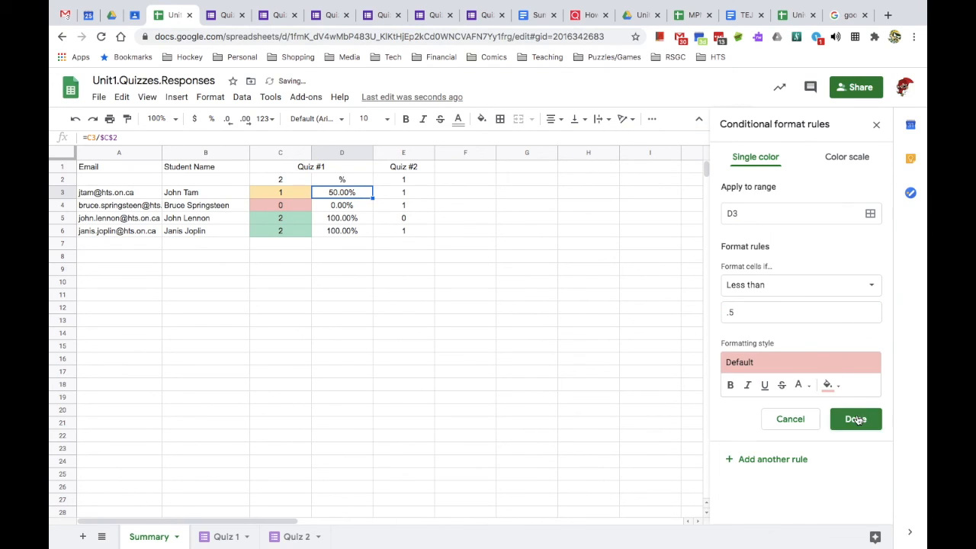
{"action": "left_click", "coordinate": [857, 418]}
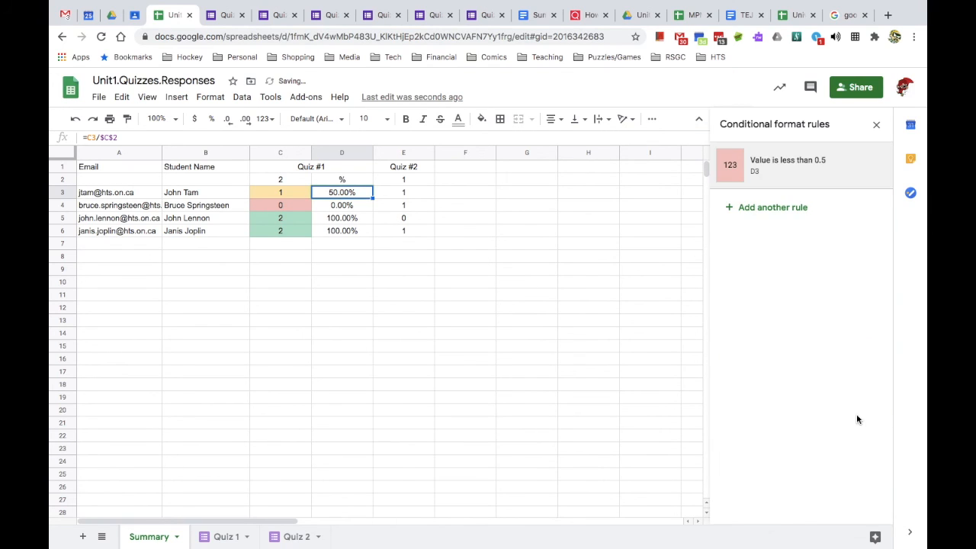
- Add a rule shading D3 yellow when its value is between 0.5 and 0.8
{"action": "left_click", "coordinate": [783, 210]}
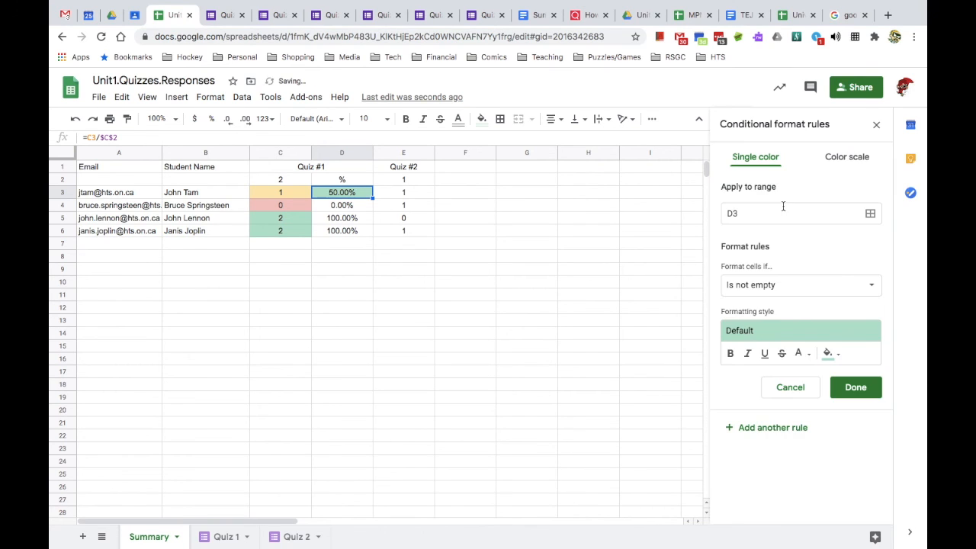
{"action": "left_click", "coordinate": [765, 284]}
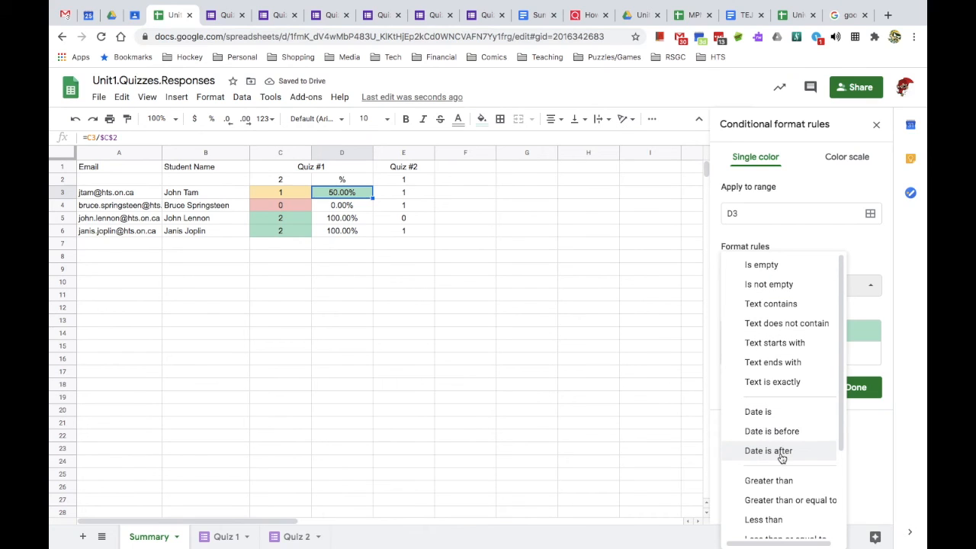
{"action": "scroll", "coordinate": [774, 488], "scroll_direction": "down", "scroll_amount": 3}
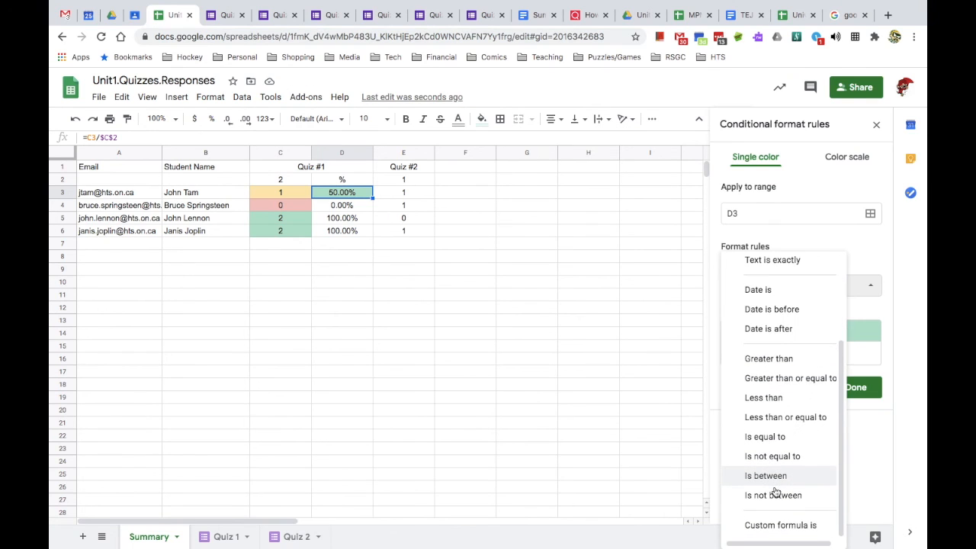
{"action": "left_click", "coordinate": [775, 476]}
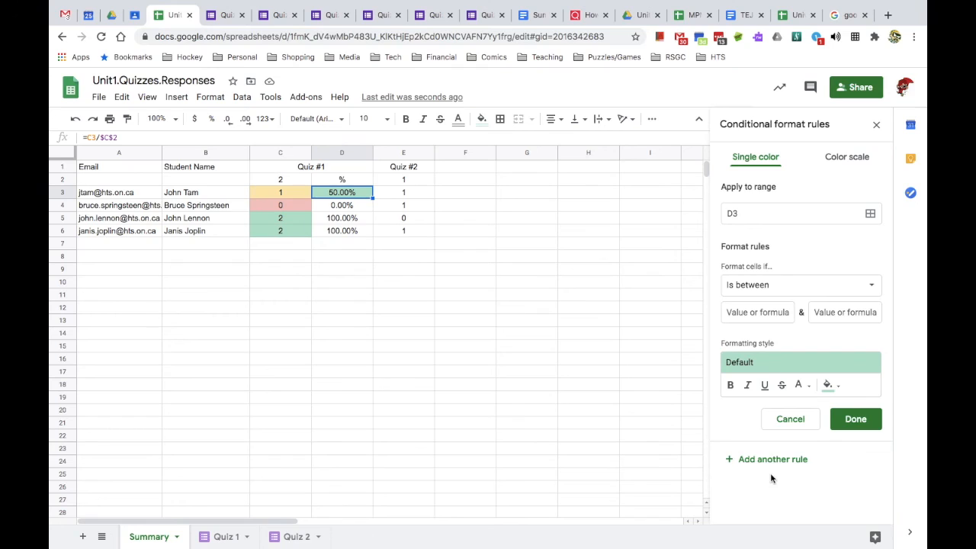
{"action": "left_click", "coordinate": [761, 314]}
{"action": "type", "text": "0.5"}
{"action": "left_click", "coordinate": [856, 310]}
{"action": "type", "text": "0.8"}
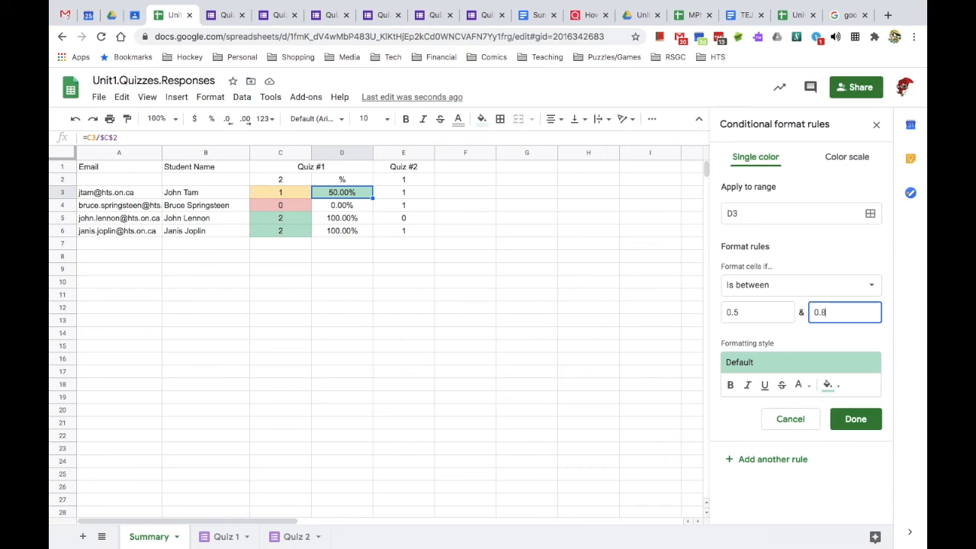
{"action": "left_click", "coordinate": [807, 368]}
{"action": "left_click", "coordinate": [801, 396]}
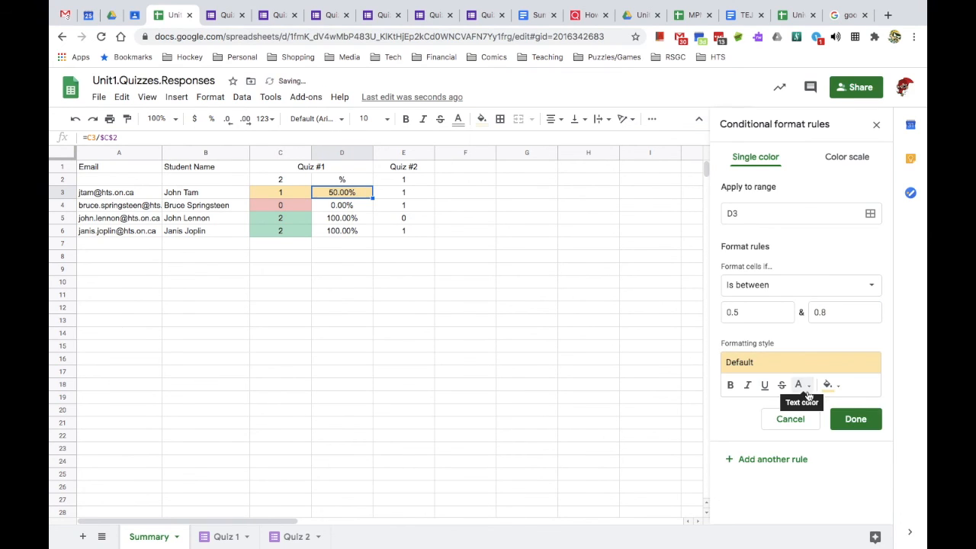
{"action": "left_click", "coordinate": [852, 420]}
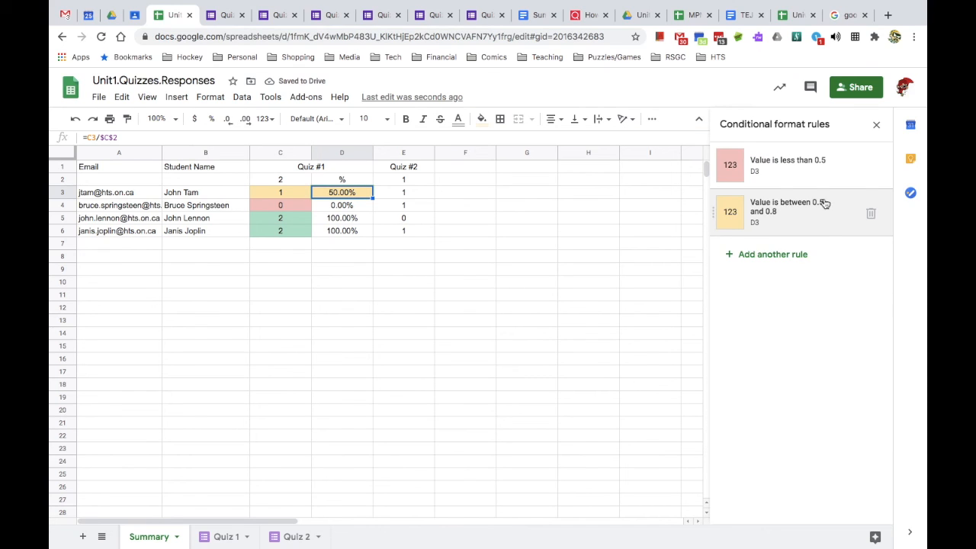
- Add a rule giving D3 the default green style when greater than or equal to .8
{"action": "left_click", "coordinate": [750, 264]}
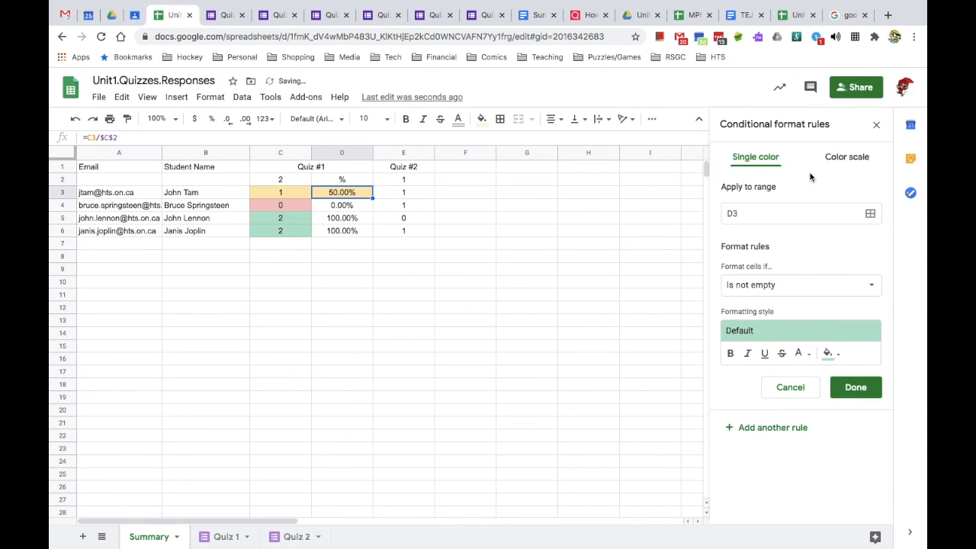
{"action": "left_click", "coordinate": [789, 286]}
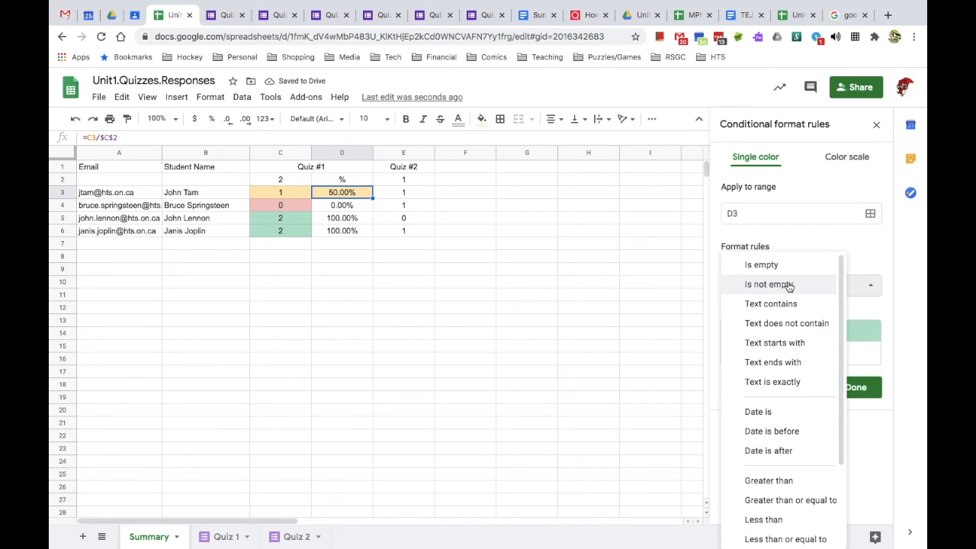
{"action": "scroll", "coordinate": [794, 389], "scroll_direction": "down", "scroll_amount": 3}
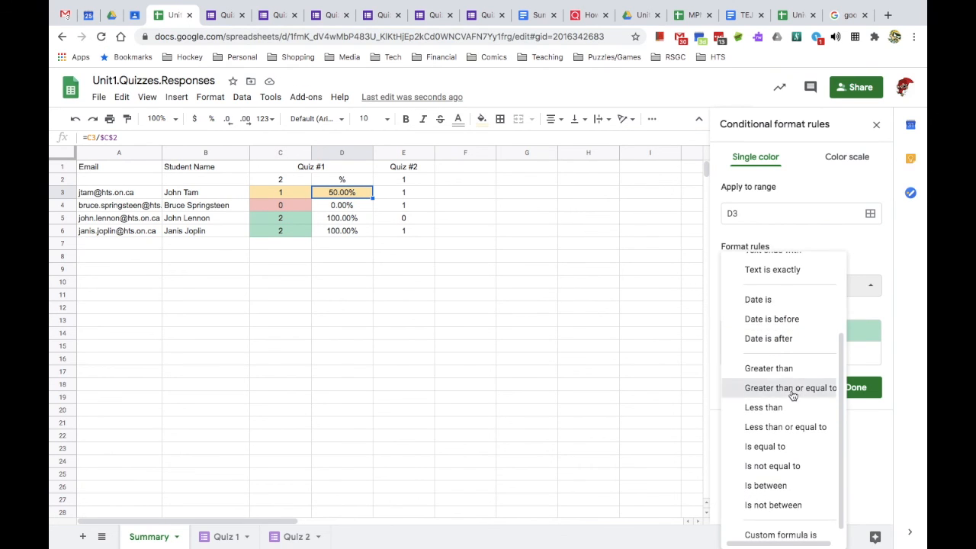
{"action": "left_click", "coordinate": [793, 388]}
{"action": "left_click", "coordinate": [775, 315]}
{"action": "type", "text": ".8"}
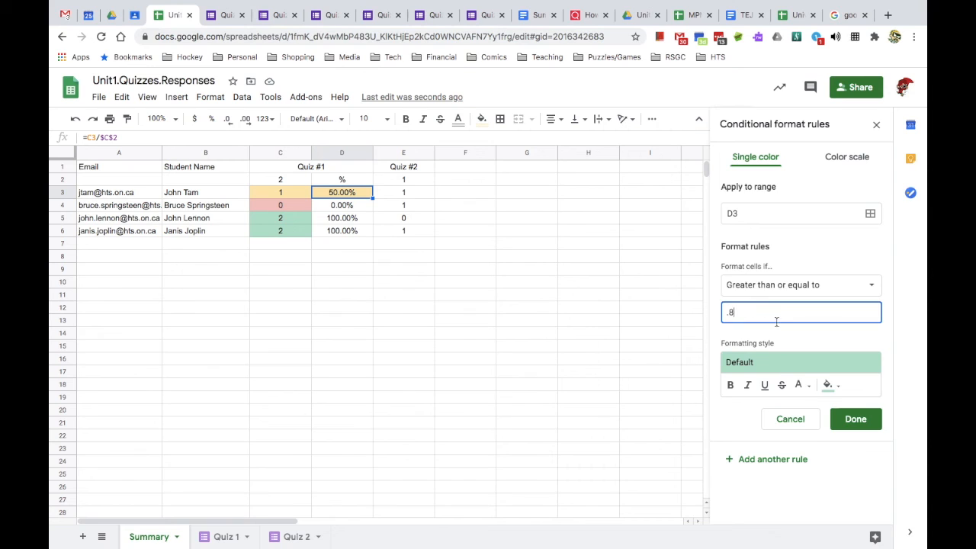
{"action": "left_click", "coordinate": [848, 420]}
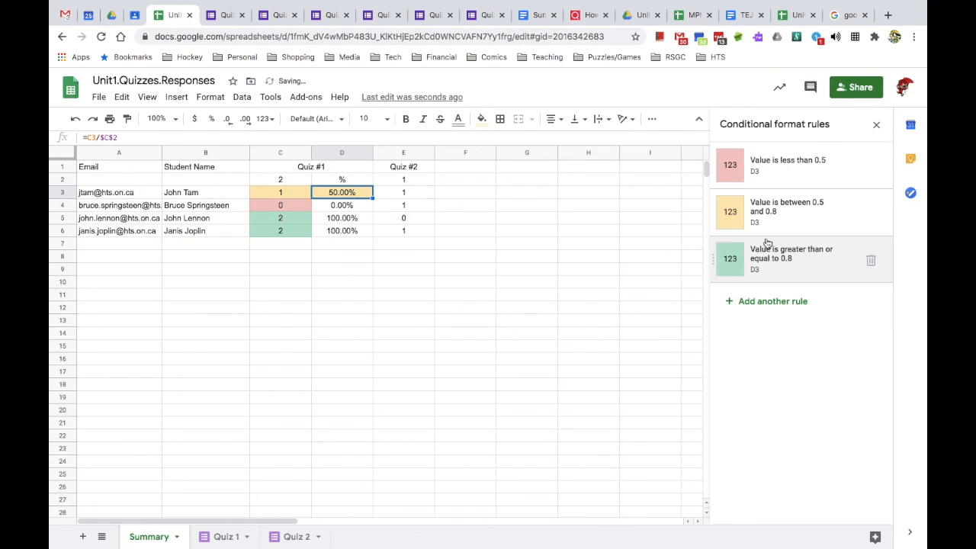
- Extend the less-than, between and greater-or-equal percentage rules to D3:D100
{"action": "left_click", "coordinate": [805, 168]}
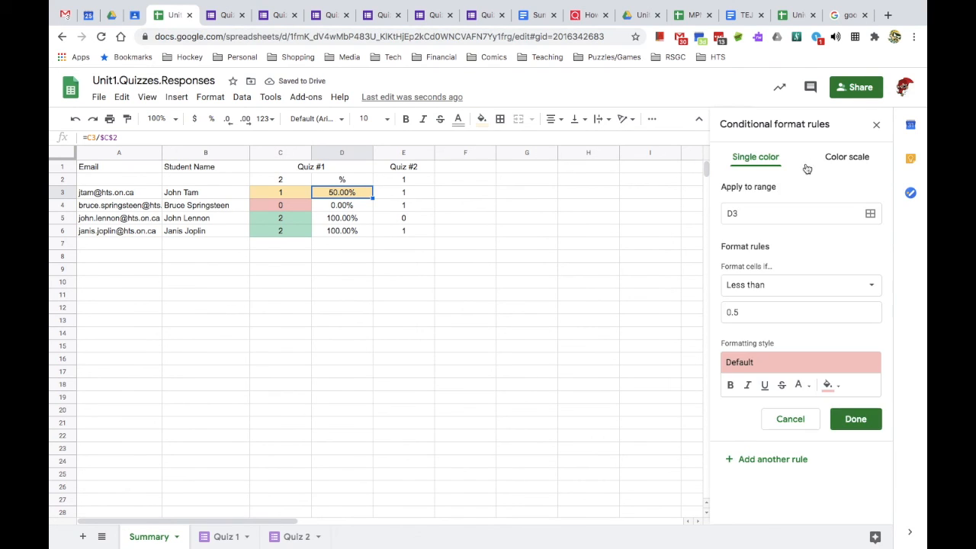
{"action": "left_click", "coordinate": [771, 216]}
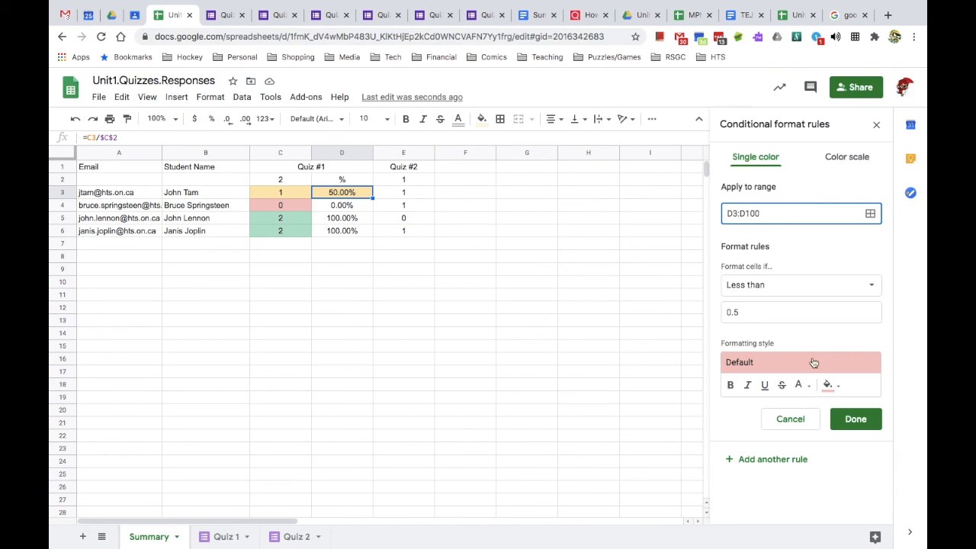
{"action": "left_click", "coordinate": [851, 420]}
{"action": "left_click", "coordinate": [777, 215]}
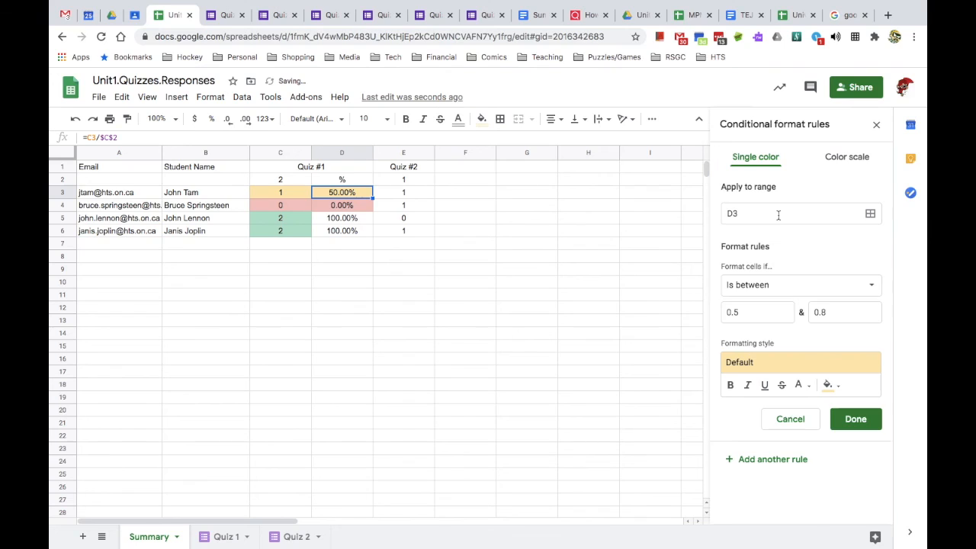
{"action": "left_click", "coordinate": [778, 214]}
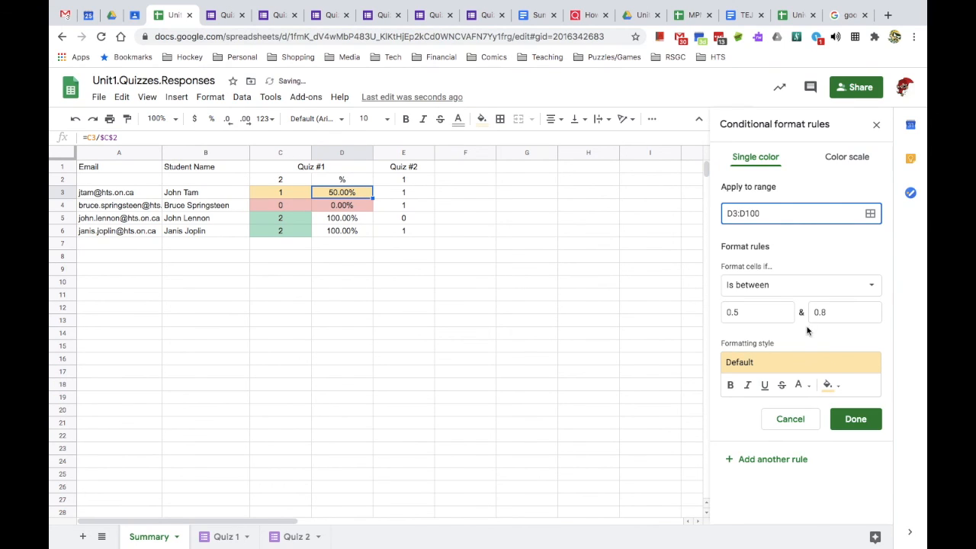
{"action": "left_click", "coordinate": [855, 419]}
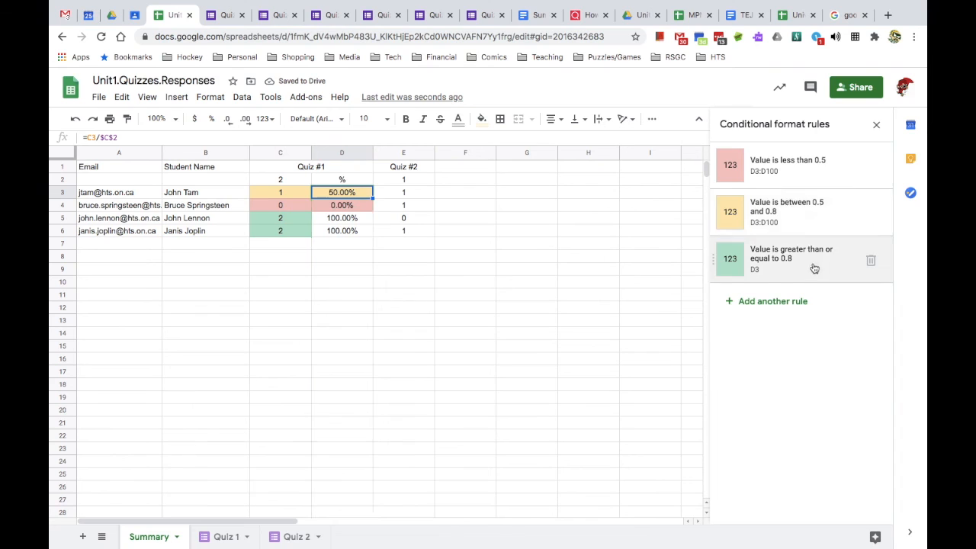
{"action": "left_click", "coordinate": [814, 267]}
{"action": "left_click", "coordinate": [766, 213]}
{"action": "type", "text": "100"}
{"action": "left_click", "coordinate": [864, 421]}
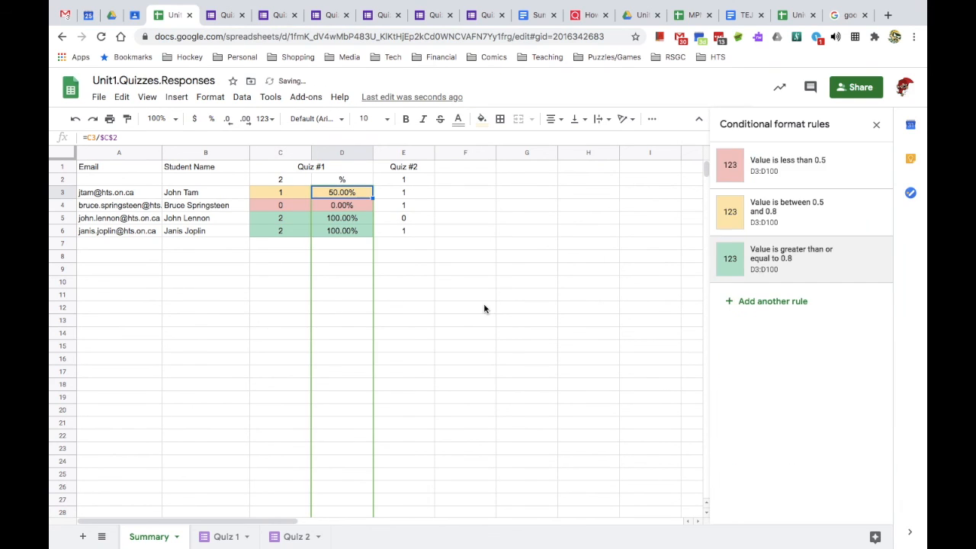
{"action": "left_click", "coordinate": [376, 259]}
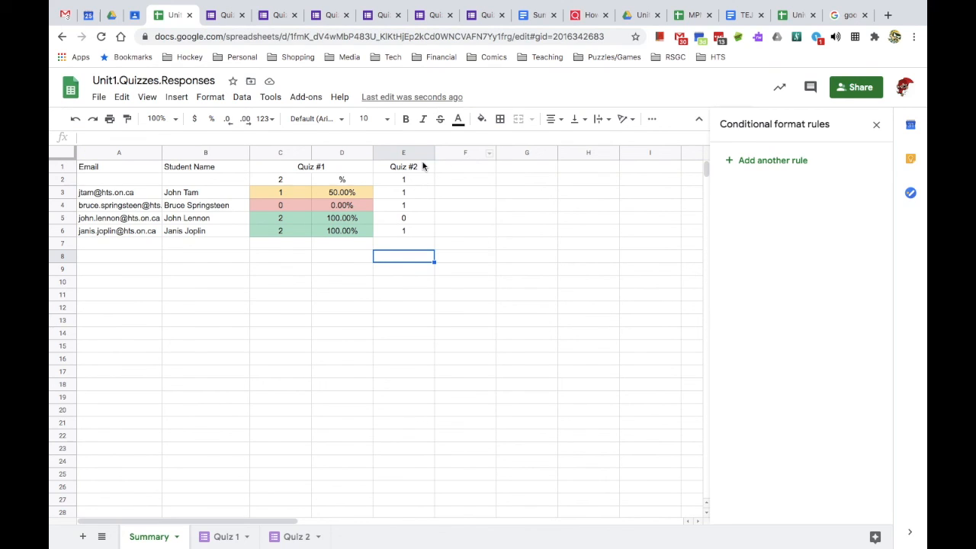
- Merge the Quiz #2 heading across E1:F1, enter 1 in F2, and centre column F
{"action": "left_click_drag", "start_coordinate": [423, 165], "coordinate": [460, 163]}
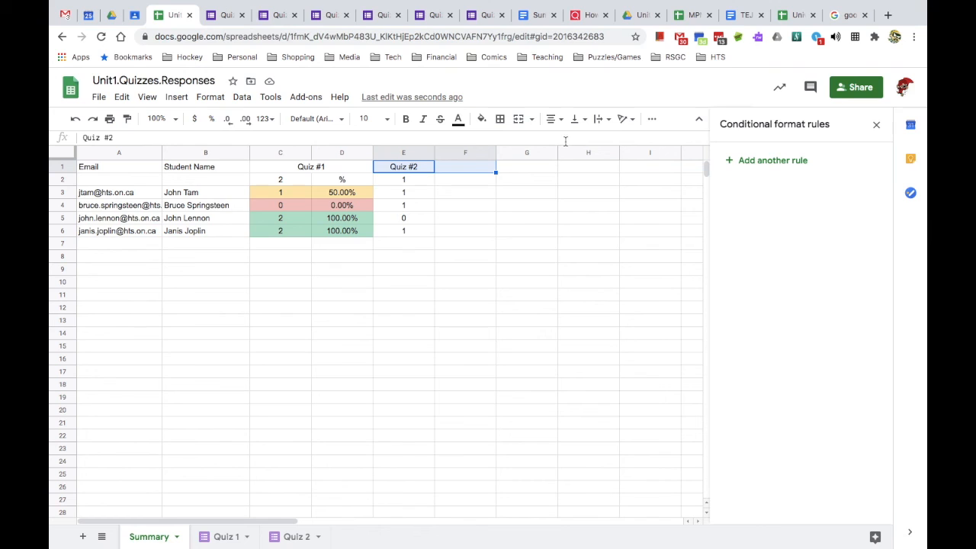
{"action": "left_click", "coordinate": [519, 120]}
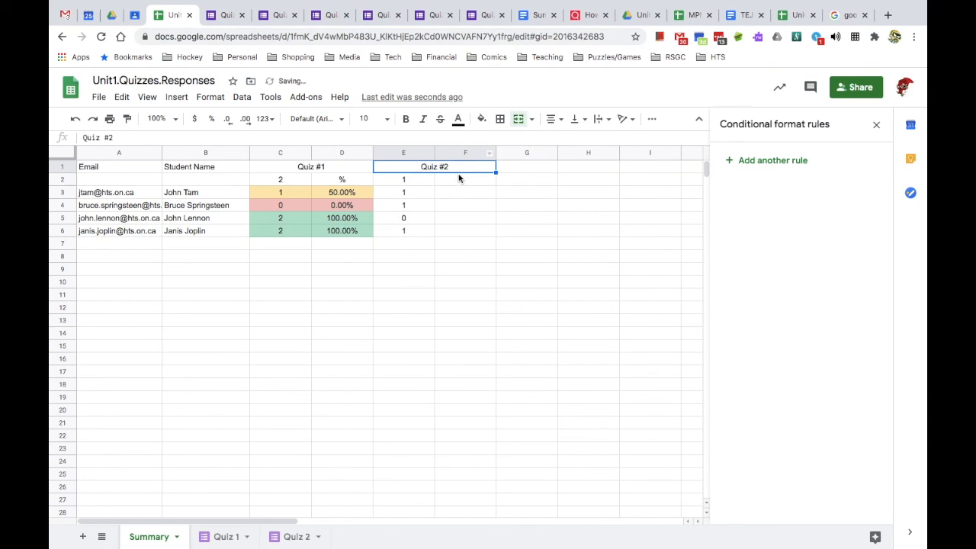
{"action": "left_click", "coordinate": [458, 180]}
{"action": "type", "text": "1"}
{"action": "key", "text": "Return"}
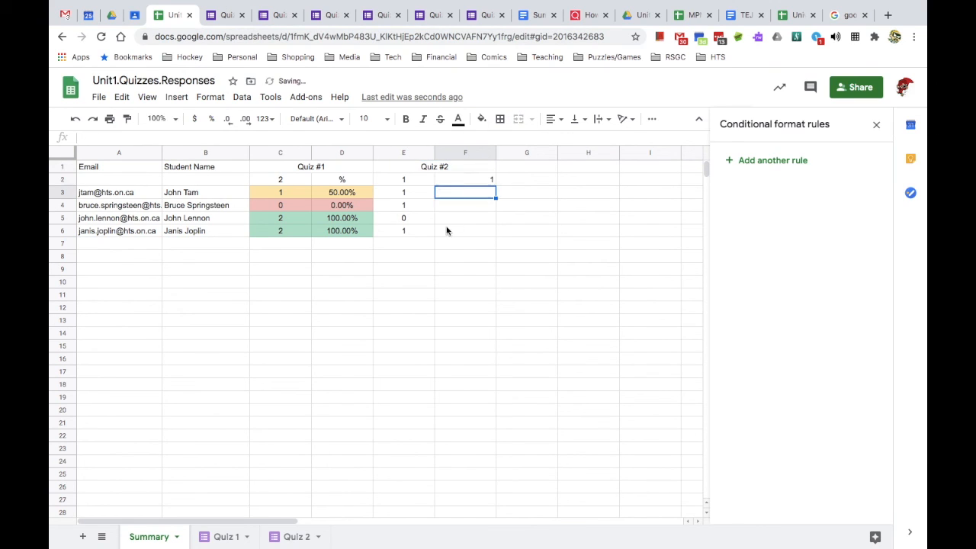
{"action": "left_click", "coordinate": [467, 159]}
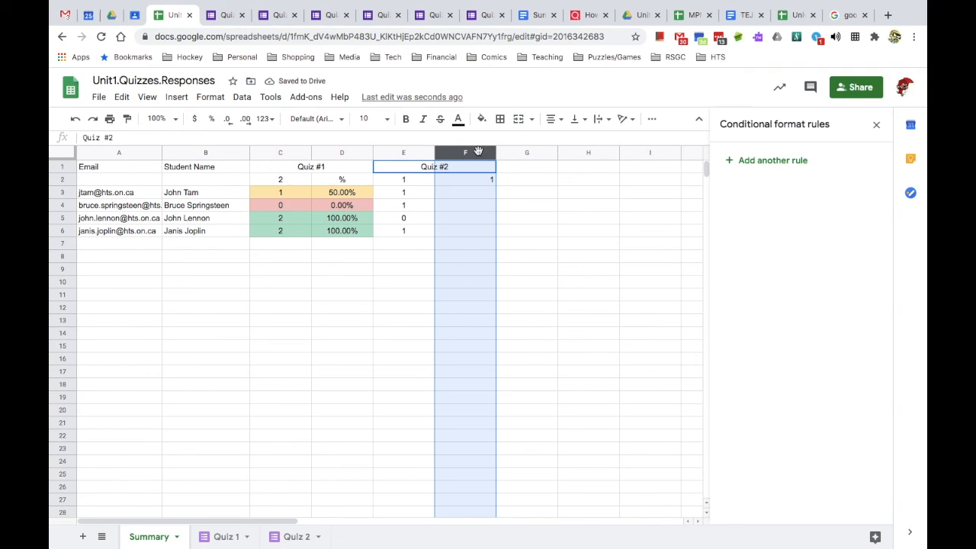
{"action": "left_click", "coordinate": [553, 119]}
{"action": "left_click", "coordinate": [568, 142]}
{"action": "left_click", "coordinate": [405, 196]}
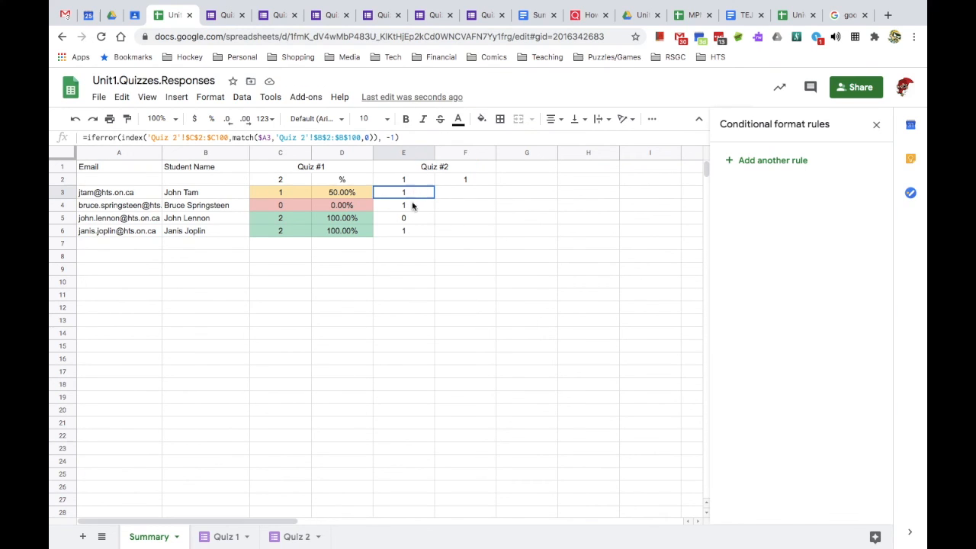
- Add a rule on E3:E100 shading Quiz #2 scores equal to 0 red
{"action": "left_click_drag", "start_coordinate": [412, 199], "coordinate": [416, 233]}
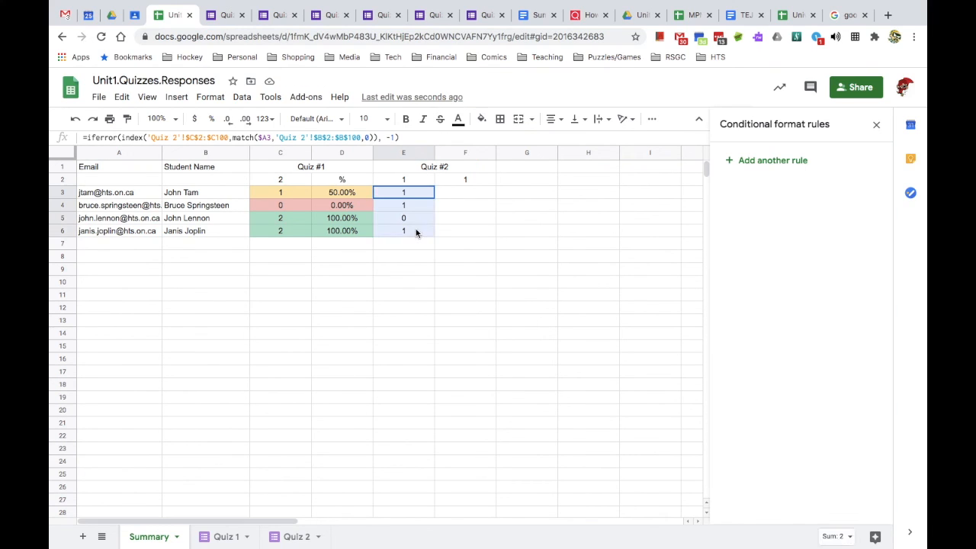
{"action": "left_click", "coordinate": [798, 162]}
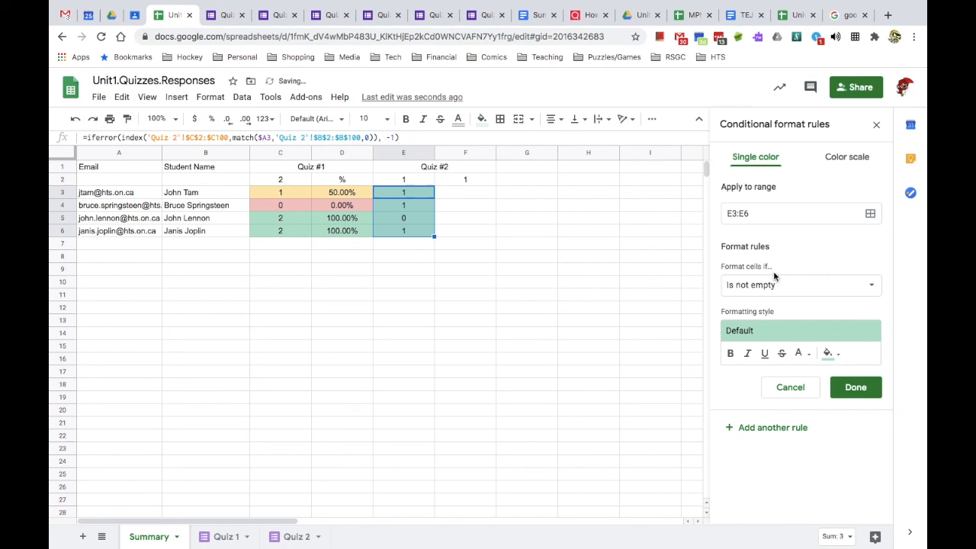
{"action": "left_click", "coordinate": [774, 215]}
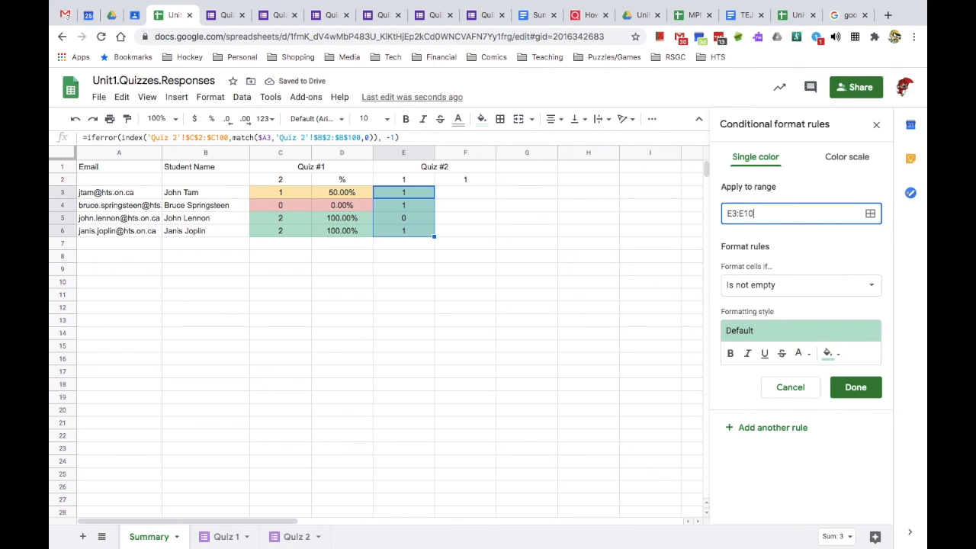
{"action": "left_click", "coordinate": [774, 286]}
{"action": "scroll", "coordinate": [789, 374], "scroll_direction": "down", "scroll_amount": 3}
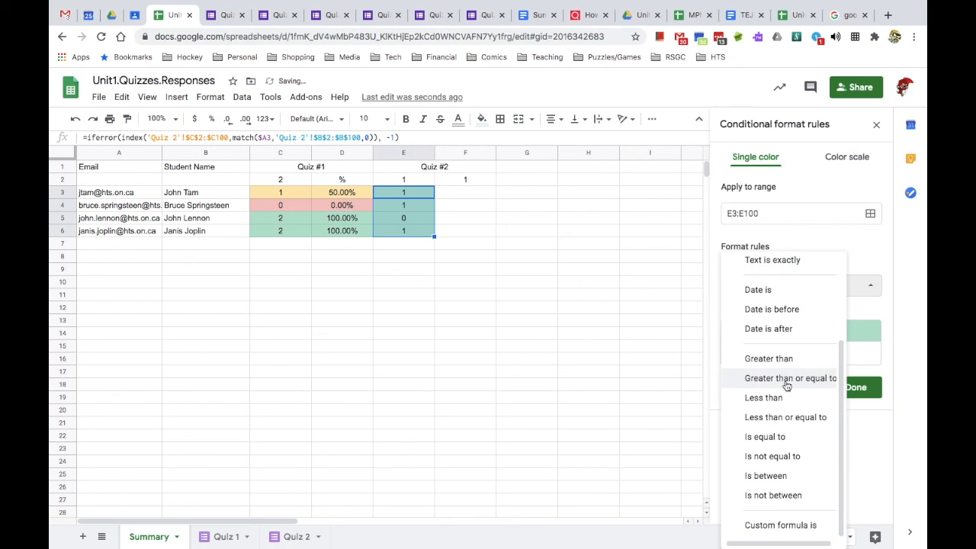
{"action": "left_click", "coordinate": [778, 437]}
{"action": "left_click", "coordinate": [777, 311]}
{"action": "type", "text": "0"}
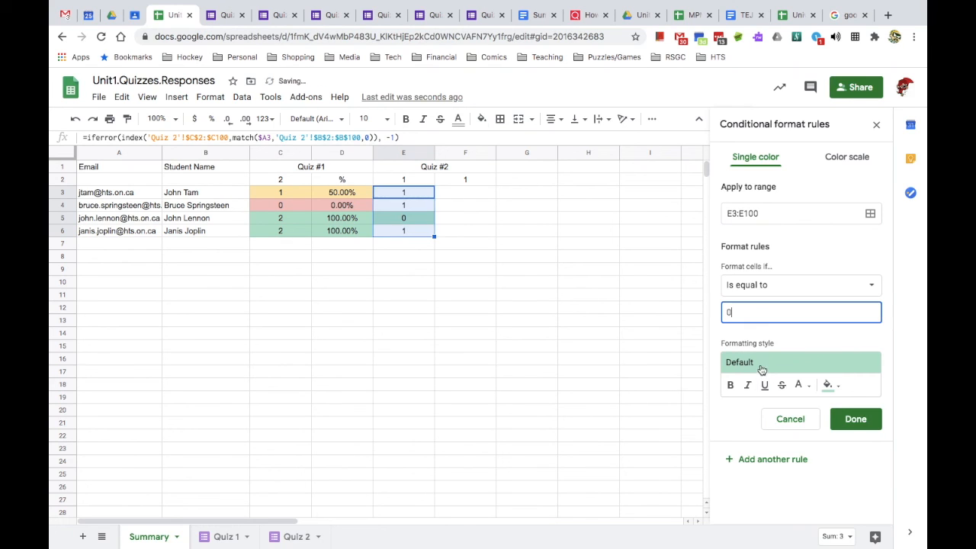
{"action": "left_click", "coordinate": [761, 369]}
{"action": "left_click", "coordinate": [848, 393]}
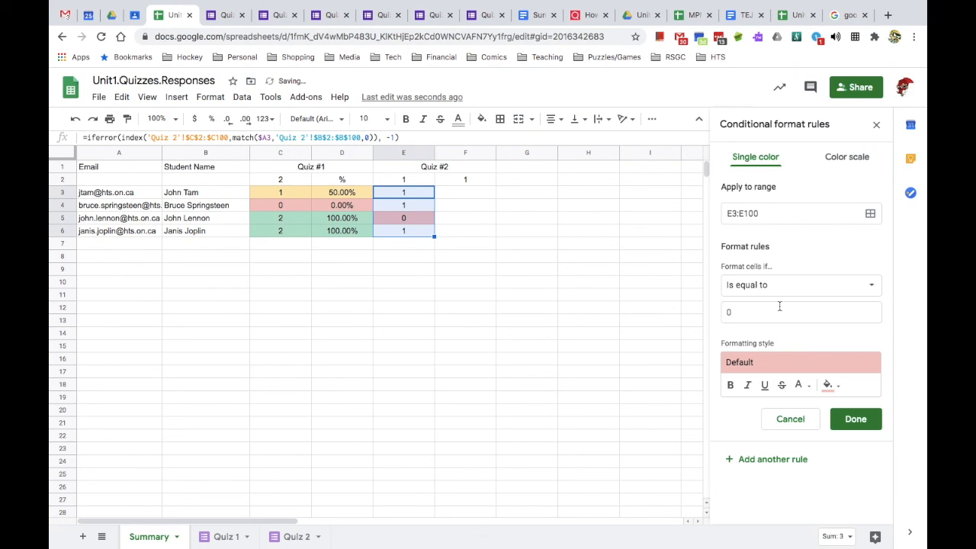
{"action": "left_click", "coordinate": [854, 419]}
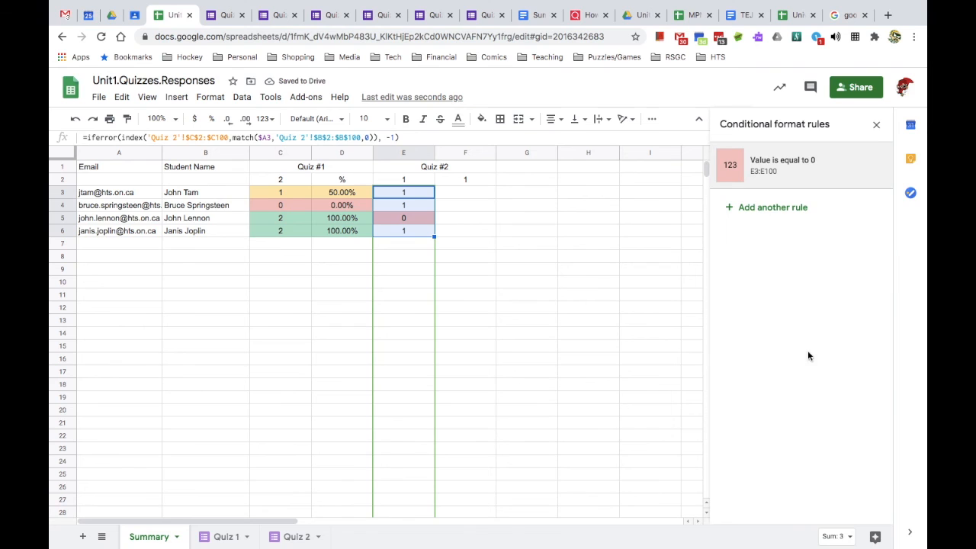
- Add a rule on E3:E100 shading Quiz #2 scores equal to 1 green
{"action": "left_click", "coordinate": [777, 209]}
{"action": "left_click", "coordinate": [772, 216]}
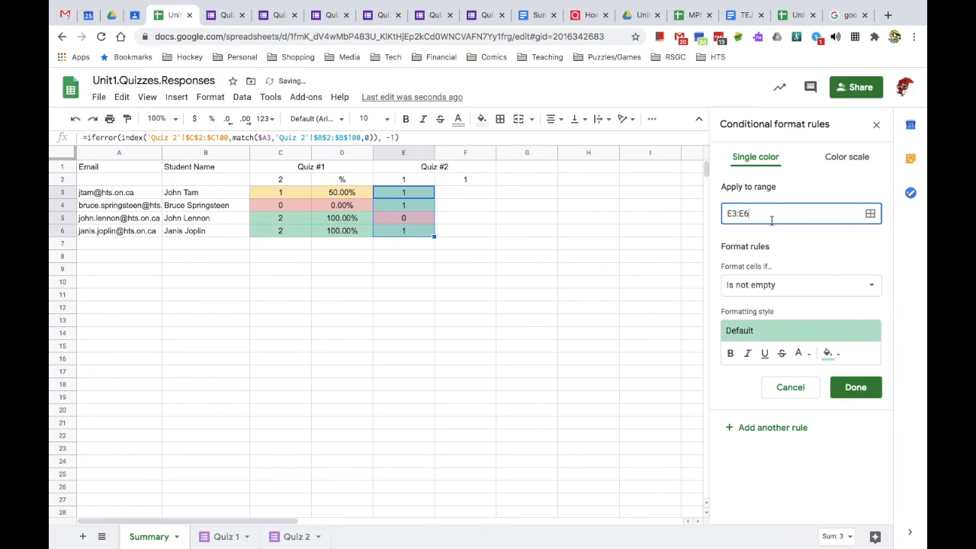
{"action": "left_click", "coordinate": [773, 289]}
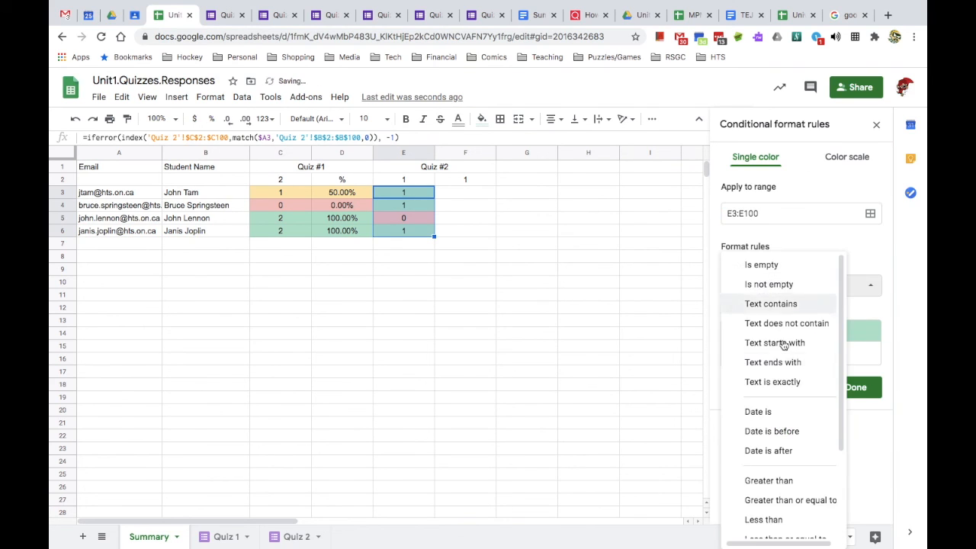
{"action": "scroll", "coordinate": [780, 358], "scroll_direction": "down", "scroll_amount": 3}
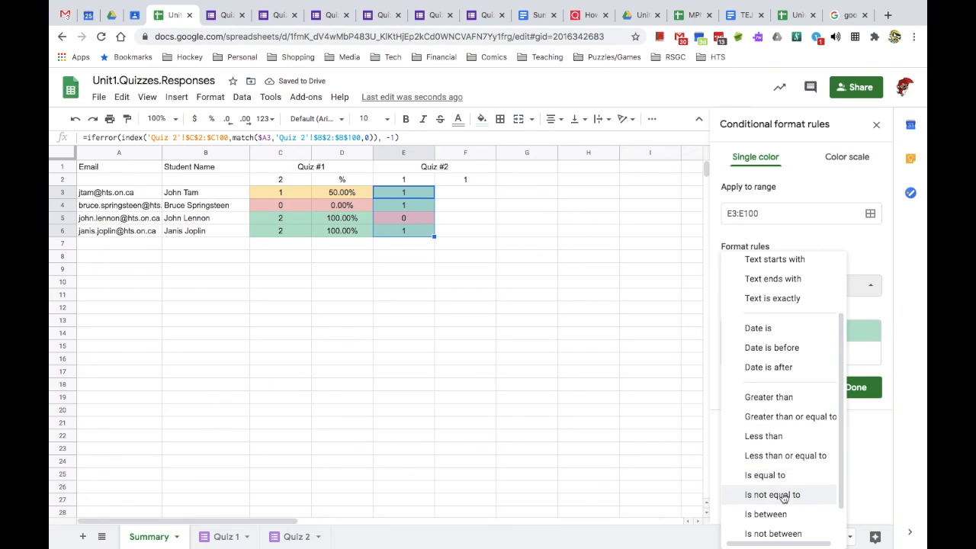
{"action": "left_click", "coordinate": [755, 475]}
{"action": "type", "text": "1"}
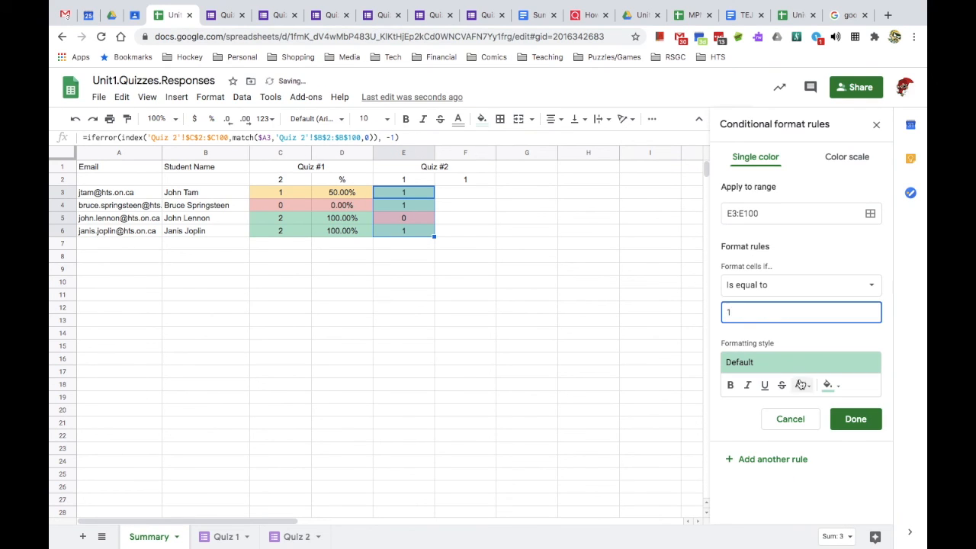
{"action": "left_click", "coordinate": [854, 421]}
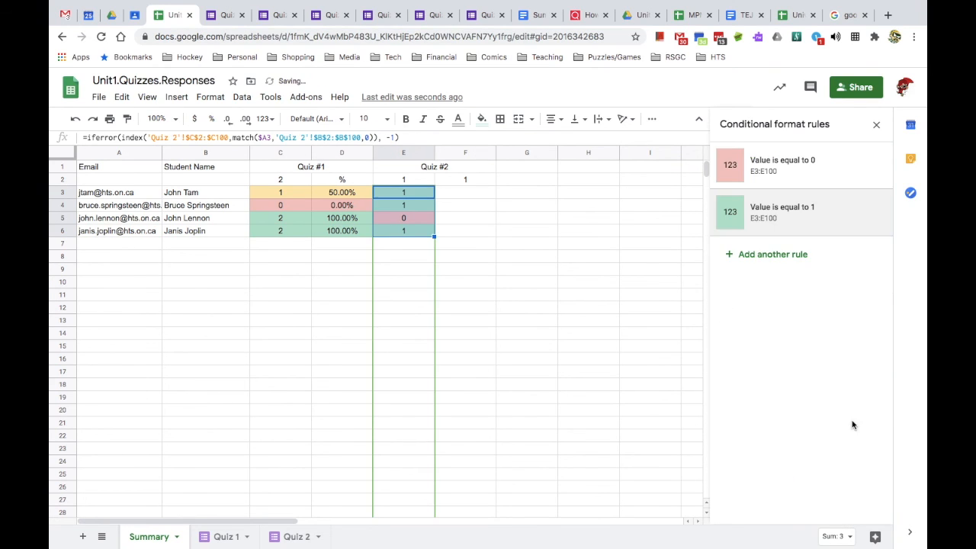
{"action": "left_click", "coordinate": [438, 245]}
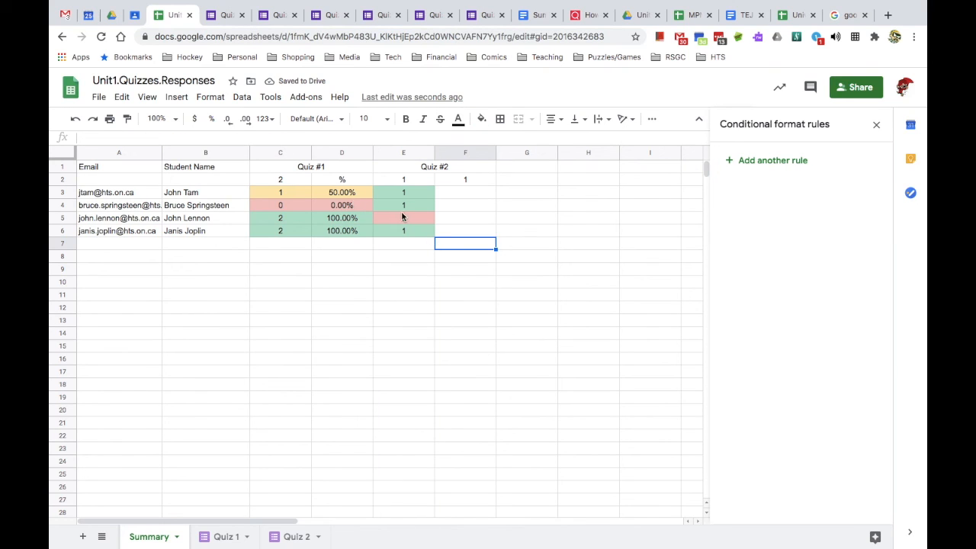
{"action": "left_click", "coordinate": [344, 195]}
- Paste D3:D6's formulas and colours into F3:F6 and change F3 to =E3/$E$2
{"action": "left_click_drag", "start_coordinate": [347, 234], "coordinate": [347, 237]}
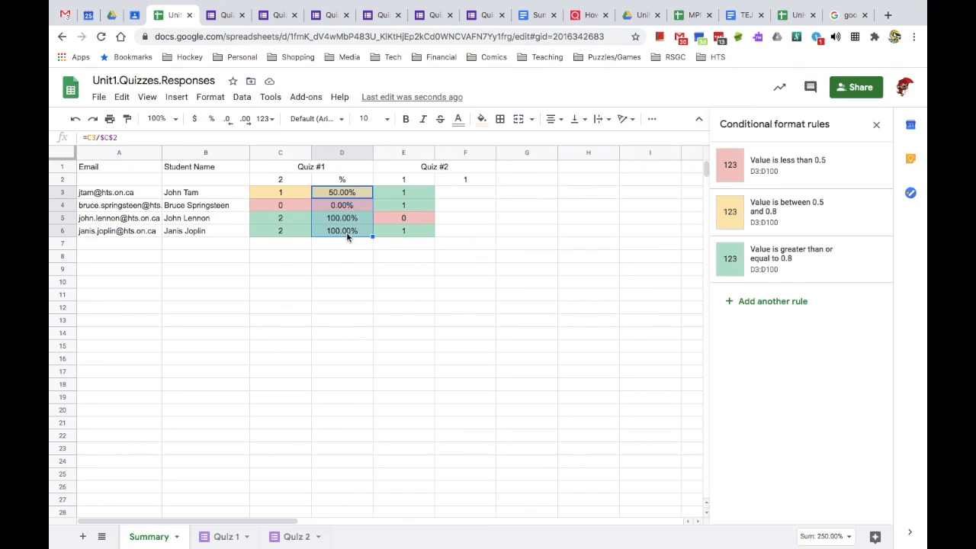
{"action": "left_click_drag", "start_coordinate": [480, 195], "coordinate": [484, 237]}
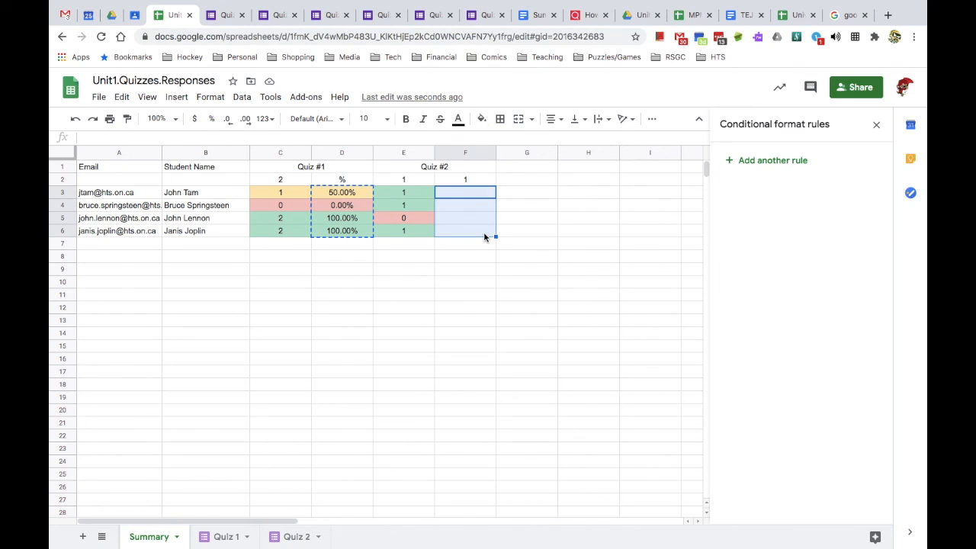
{"action": "key", "text": "ctrl+v"}
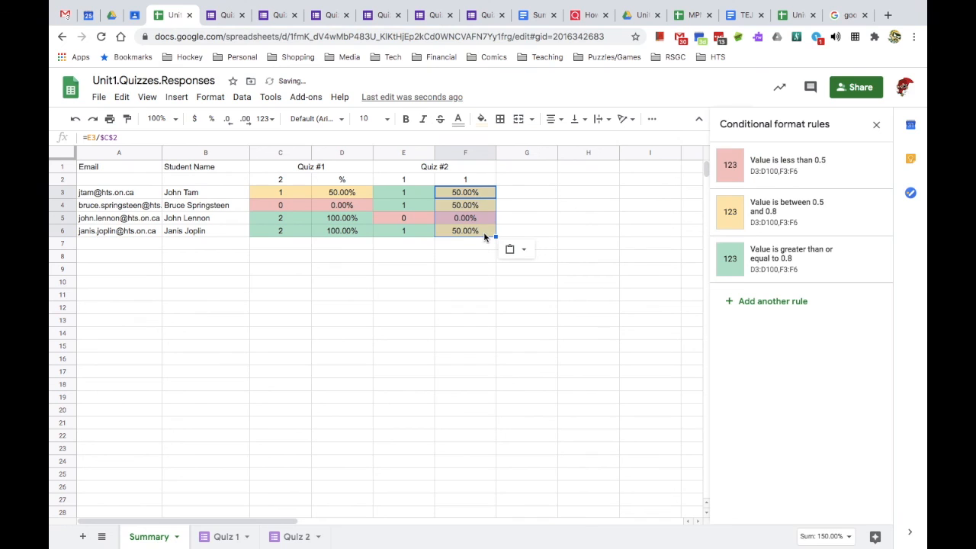
{"action": "left_click", "coordinate": [472, 195]}
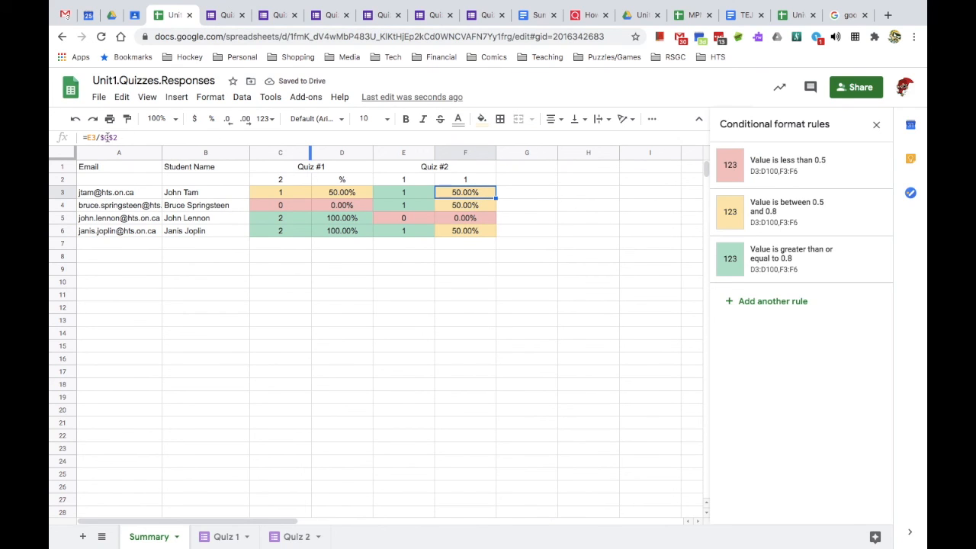
{"action": "left_click", "coordinate": [107, 137]}
{"action": "key", "text": "BackSpace"}
{"action": "type", "text": "E"}
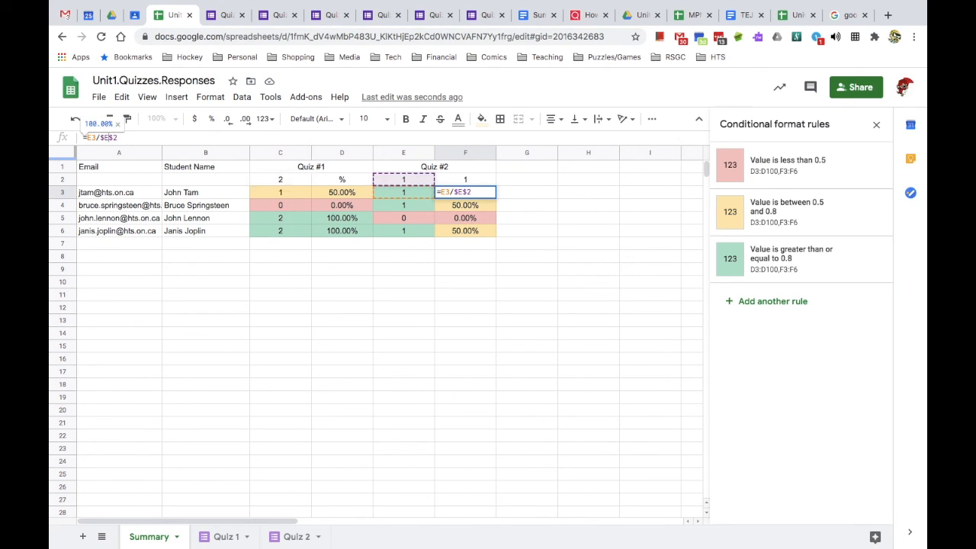
{"action": "key", "text": "Return"}
- Copy the corrected F3 formula into F4:F6
{"action": "left_click", "coordinate": [463, 197]}
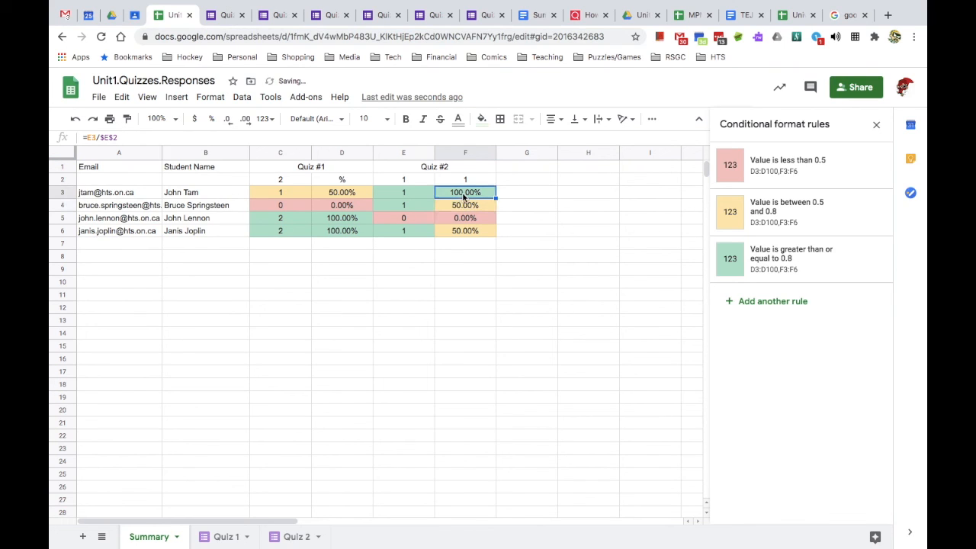
{"action": "left_click_drag", "start_coordinate": [465, 204], "coordinate": [467, 235]}
{"action": "key", "text": "ctrl+v"}
{"action": "left_click", "coordinate": [479, 246]}
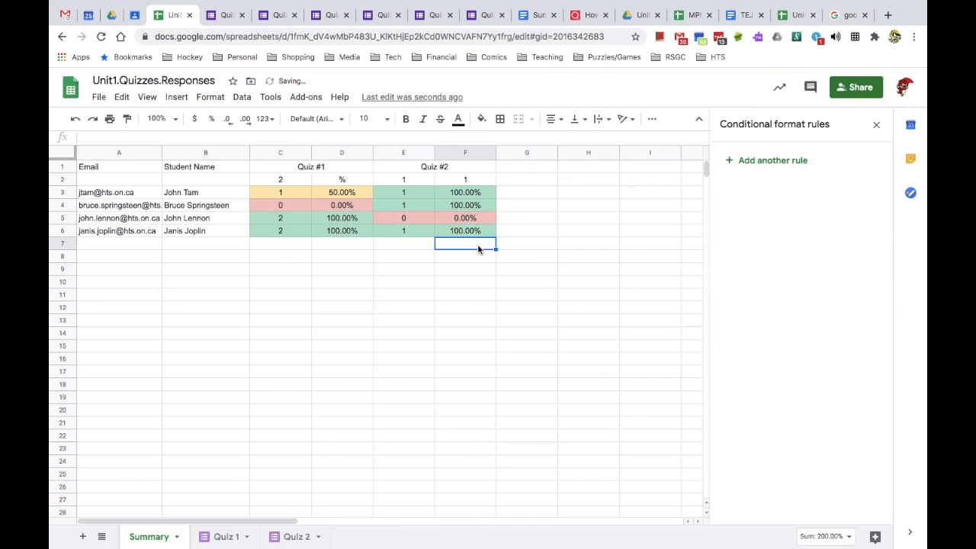
- Add a Total heading in G1 and the maximum total =sum(C2,E2), giving 3, in G2
{"action": "left_click", "coordinate": [546, 169]}
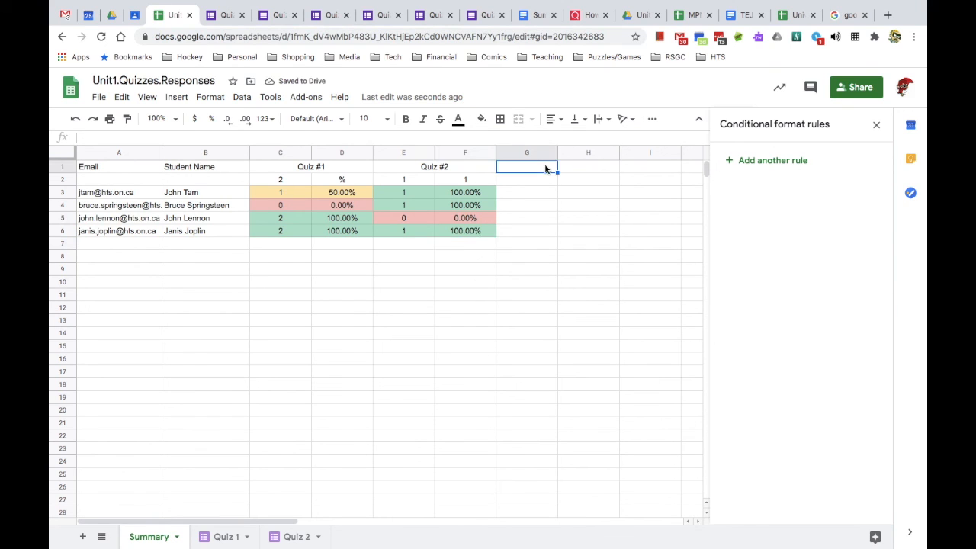
{"action": "type", "text": "T"}
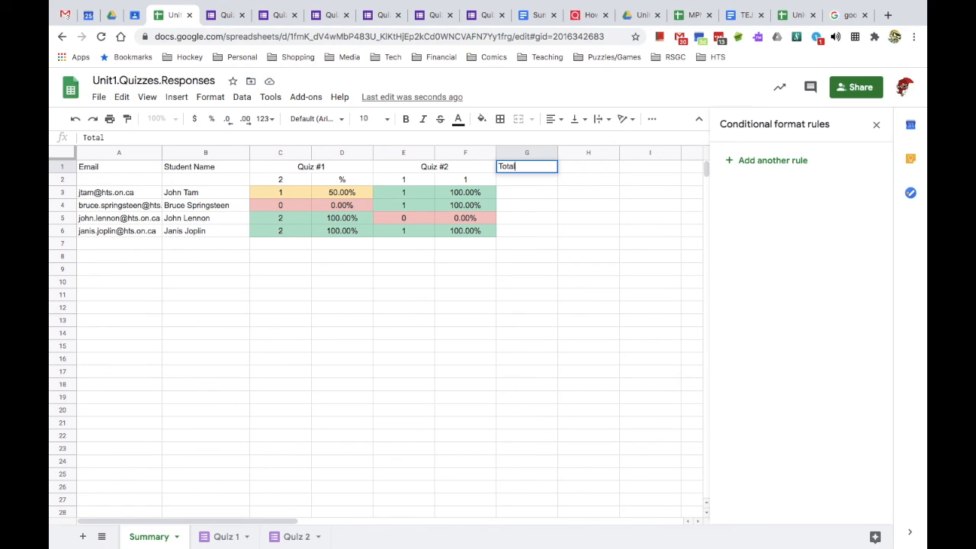
{"action": "type", "text": "otal"}
{"action": "key", "text": "Return"}
{"action": "type", "text": "=su"}
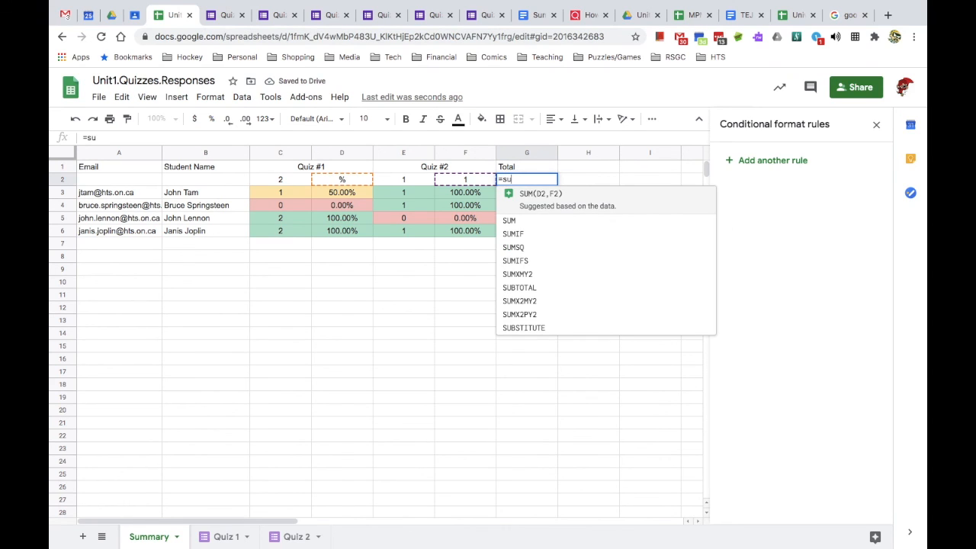
{"action": "type", "text": "n"}
{"action": "key", "text": "BackSpace"}
{"action": "type", "text": "m("}
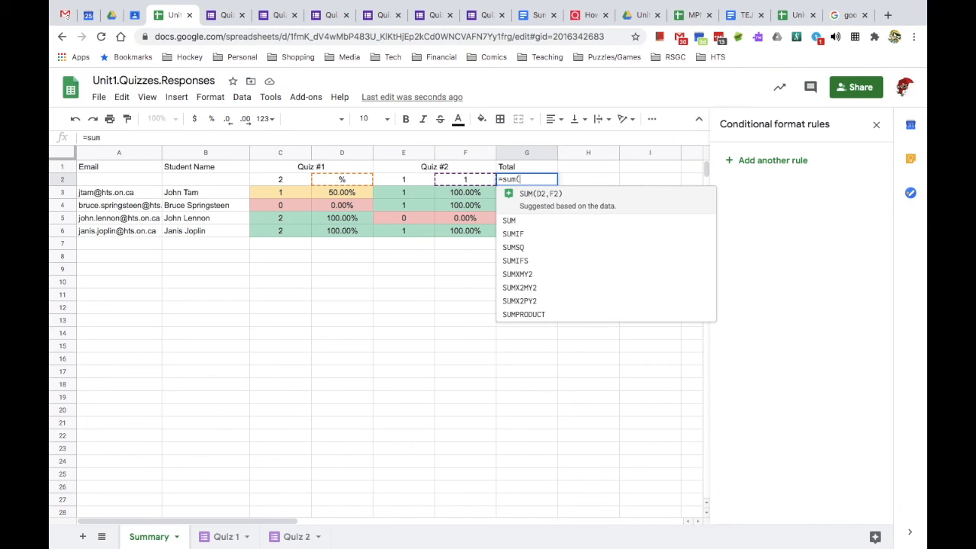
{"action": "left_click", "coordinate": [272, 180]}
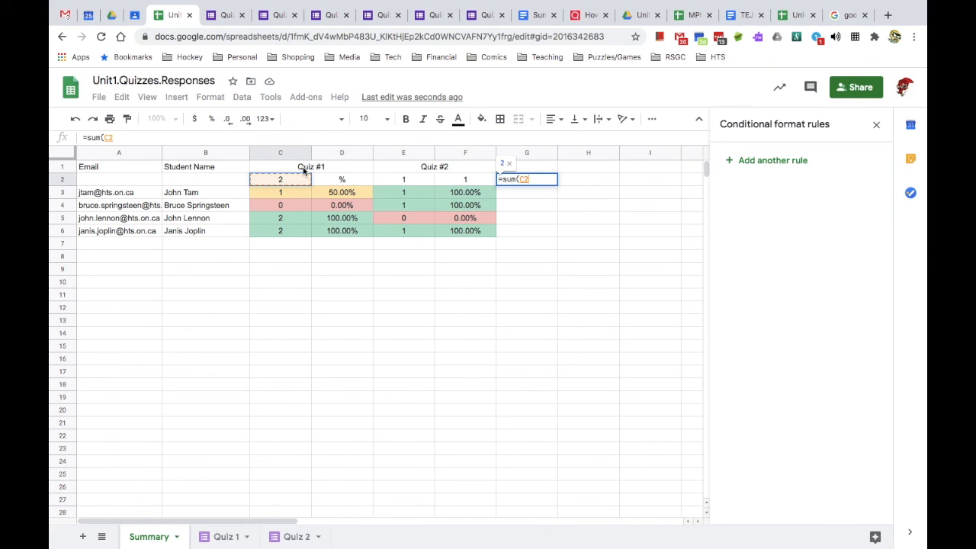
{"action": "type", "text": ","}
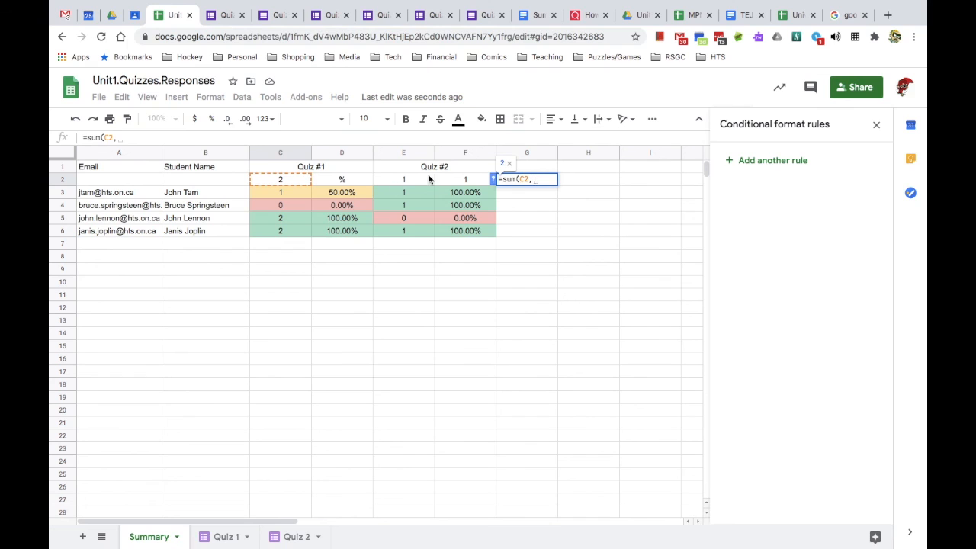
{"action": "left_click", "coordinate": [409, 181]}
{"action": "key", "text": "Return"}
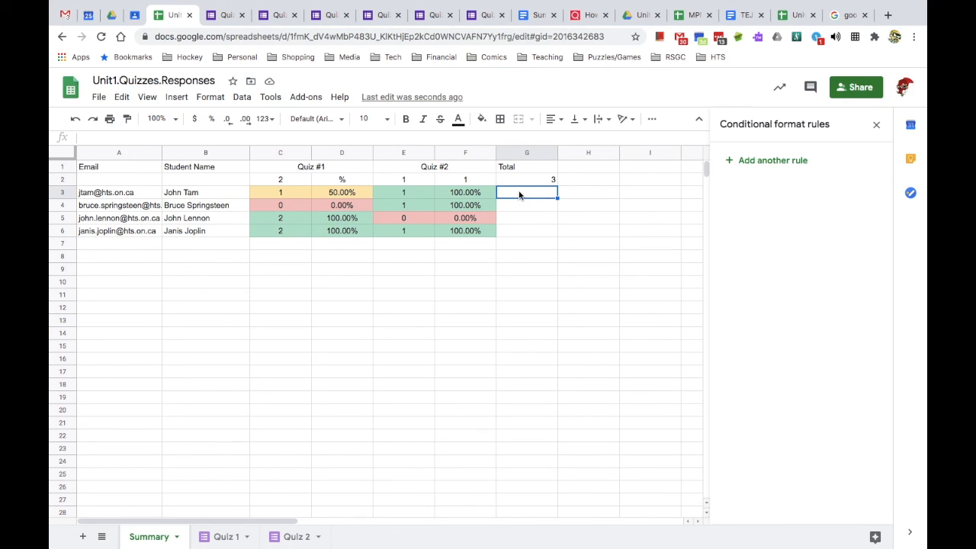
- Enter =C3+E3 in G3, fill it down to G6 and centre the student totals (2, 1, 2, 3)
{"action": "type", "text": "="}
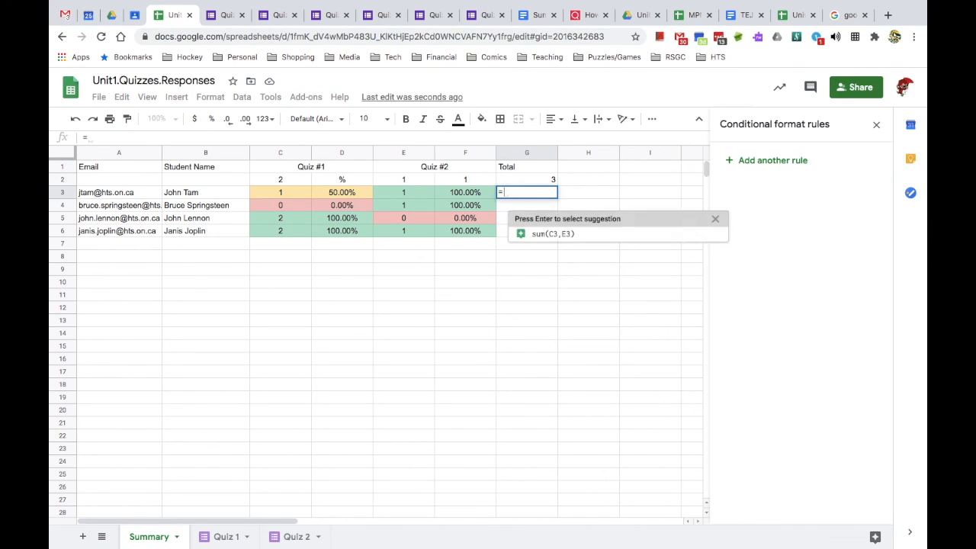
{"action": "left_click", "coordinate": [309, 197]}
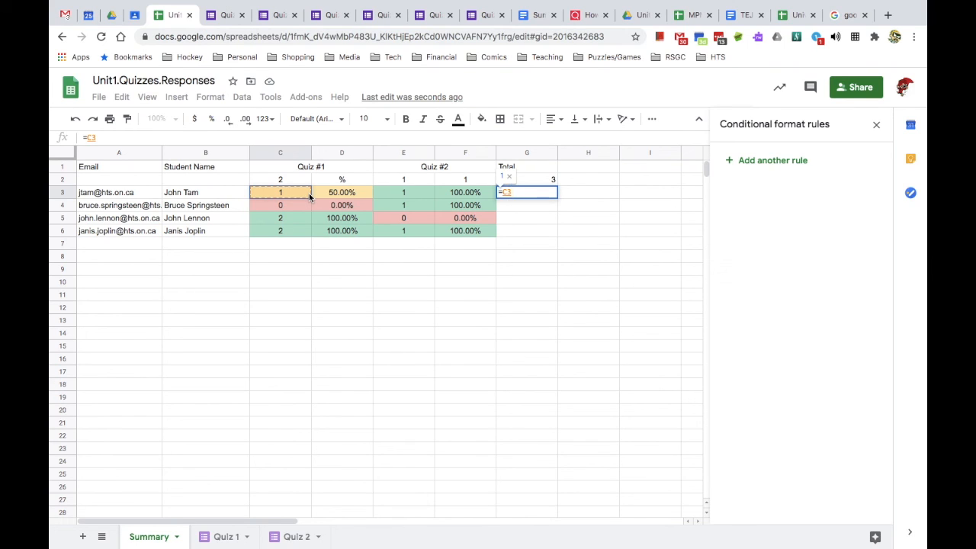
{"action": "type", "text": "+"}
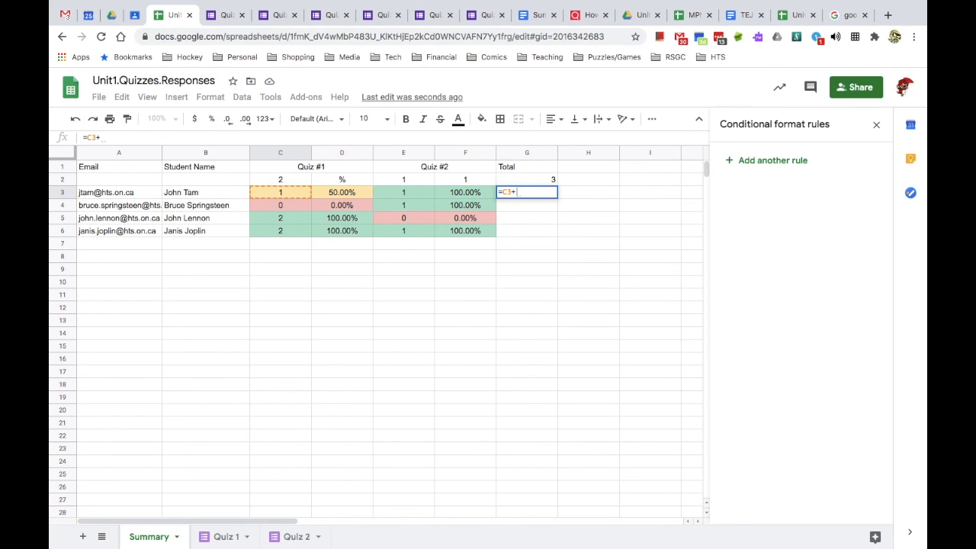
{"action": "left_click", "coordinate": [400, 197]}
{"action": "key", "text": "Return"}
{"action": "left_click", "coordinate": [542, 195]}
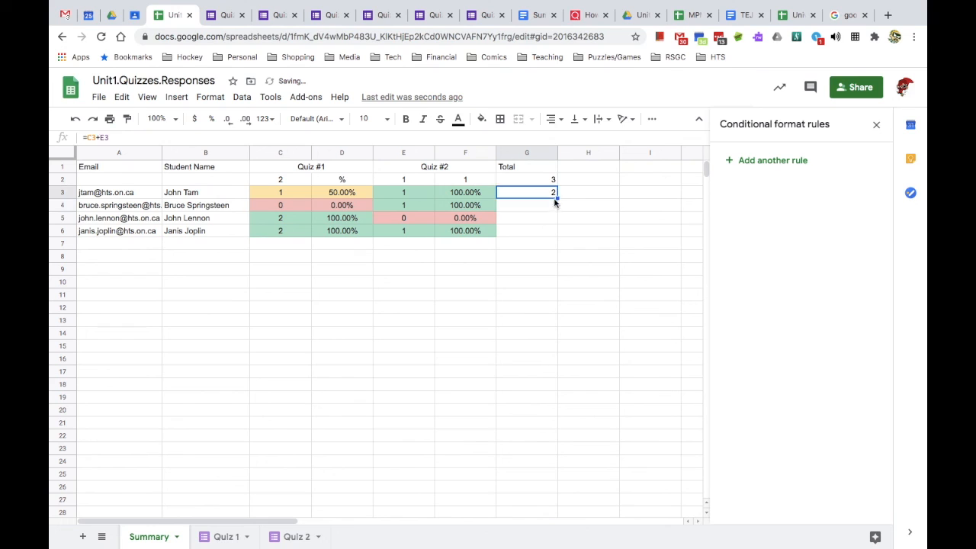
{"action": "left_click_drag", "start_coordinate": [558, 198], "coordinate": [556, 231]}
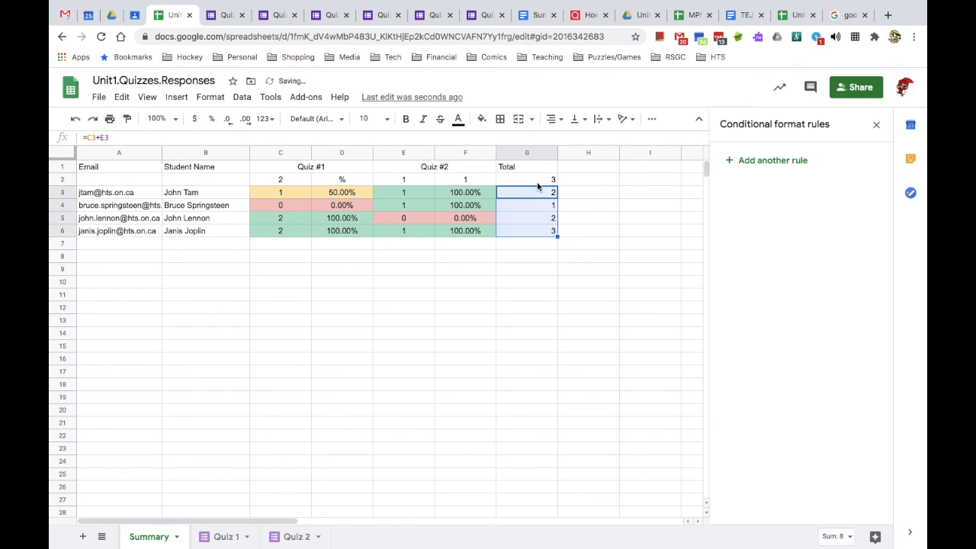
{"action": "left_click", "coordinate": [554, 119]}
{"action": "left_click", "coordinate": [567, 138]}
{"action": "left_click", "coordinate": [581, 169]}
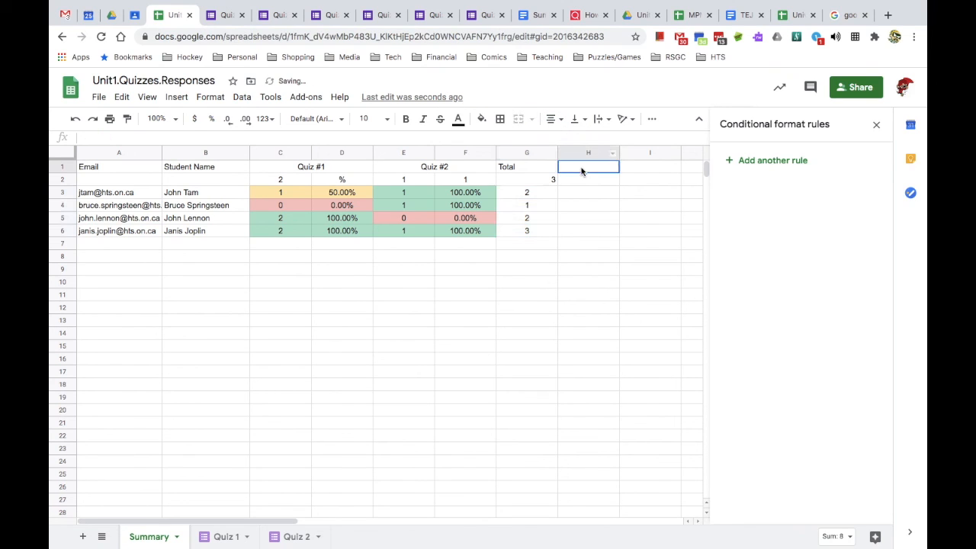
- Merge the Total heading across G1:H1, centre it, and centre the maximum total of 3
{"action": "left_click_drag", "start_coordinate": [543, 170], "coordinate": [572, 173]}
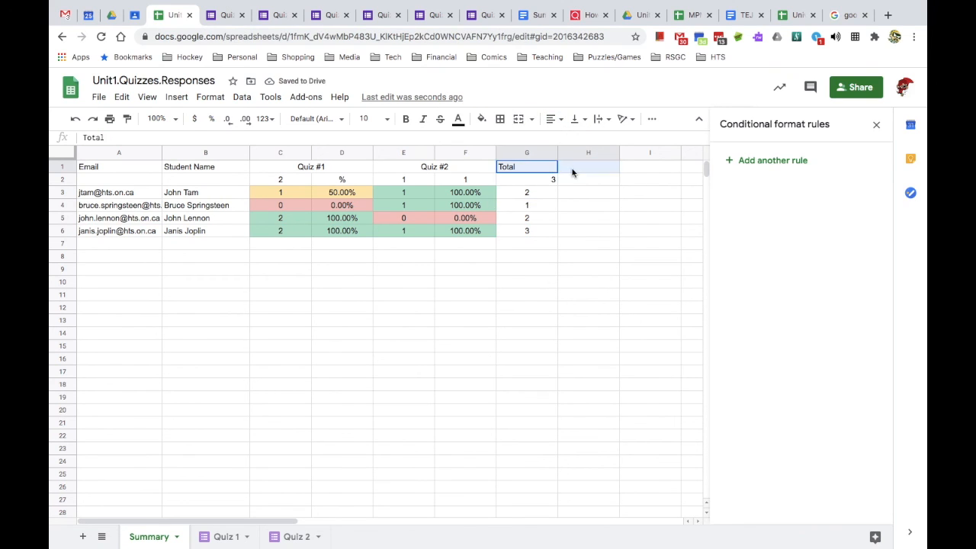
{"action": "left_click", "coordinate": [519, 119]}
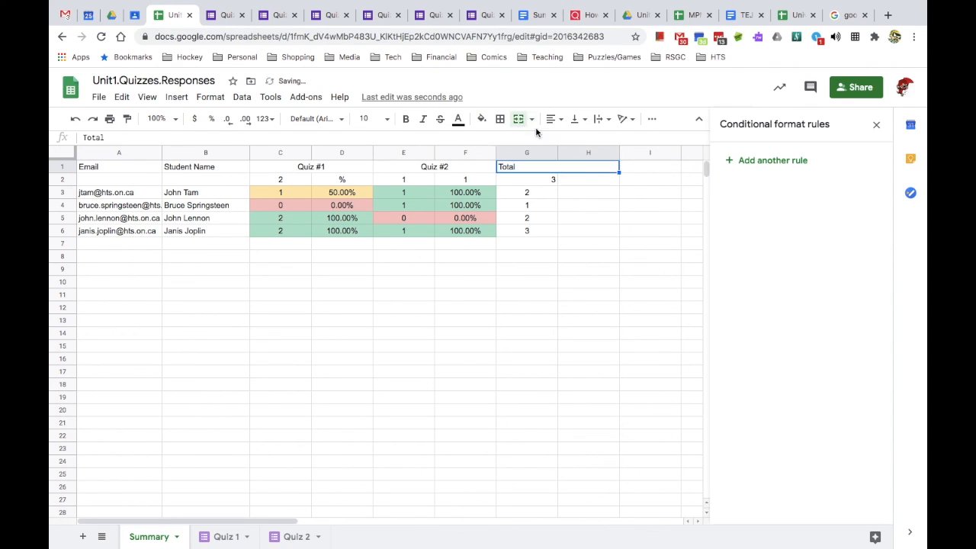
{"action": "left_click", "coordinate": [554, 119]}
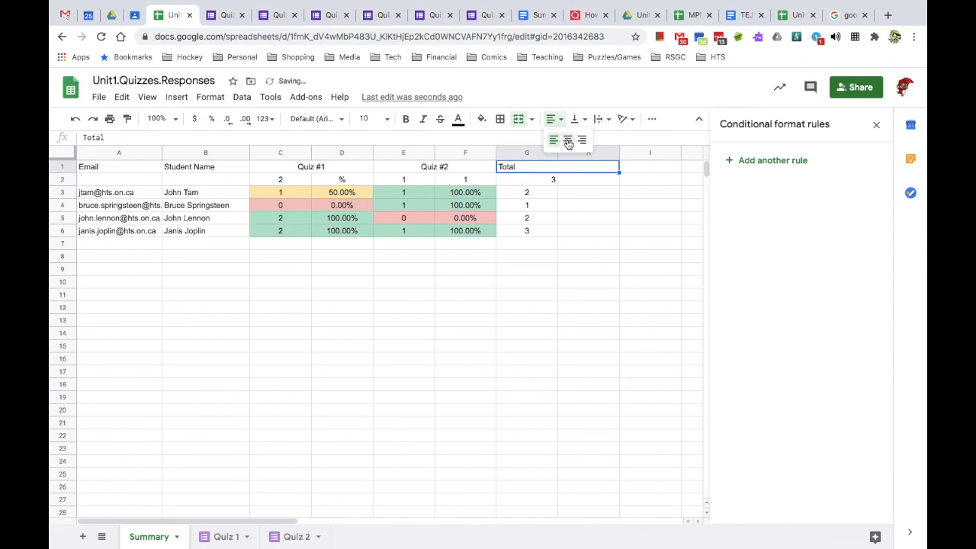
{"action": "left_click", "coordinate": [568, 140]}
{"action": "left_click", "coordinate": [549, 179]}
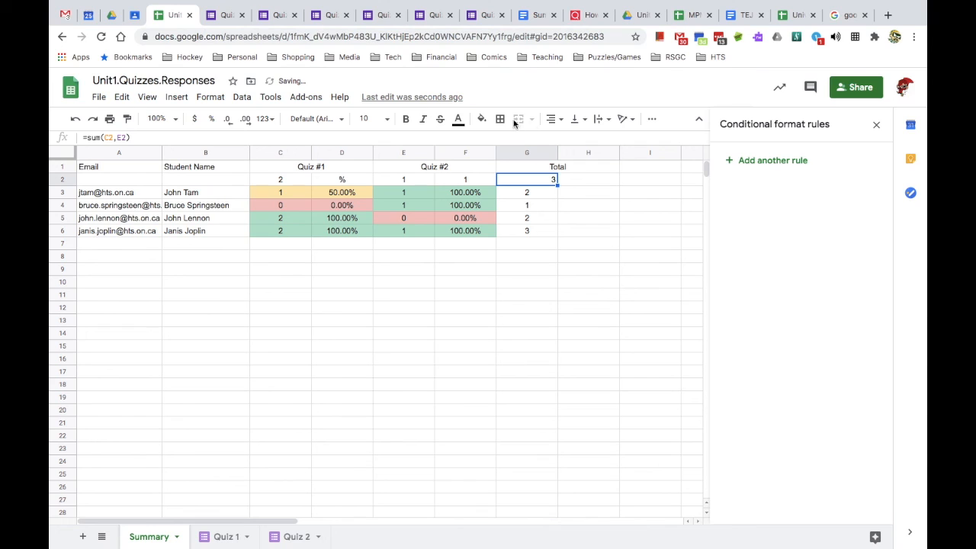
{"action": "left_click", "coordinate": [554, 120]}
{"action": "left_click", "coordinate": [568, 140]}
- Type % labels in H2 and F2 and centre everything in column H
{"action": "left_click", "coordinate": [579, 183]}
{"action": "type", "text": "%"}
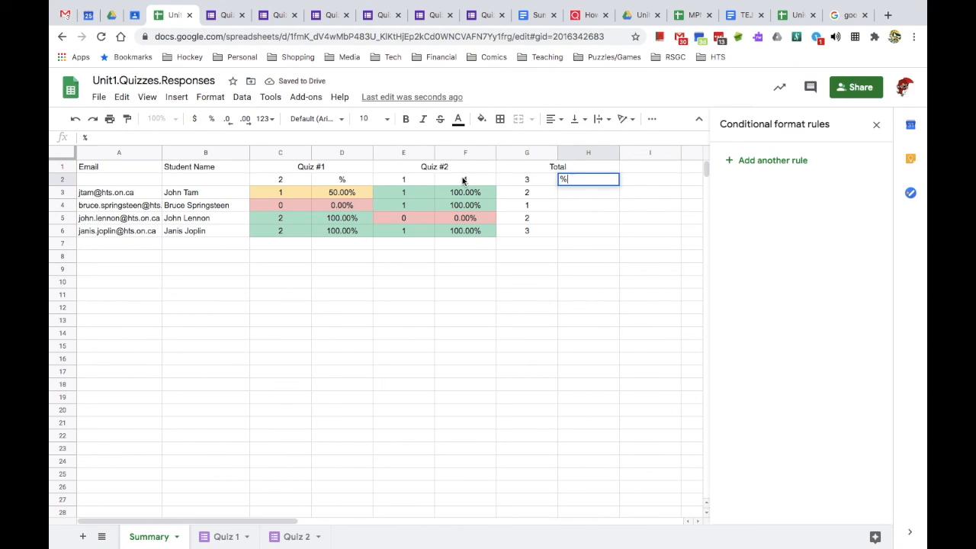
{"action": "left_click", "coordinate": [462, 181]}
{"action": "type", "text": "%"}
{"action": "key", "text": "Return"}
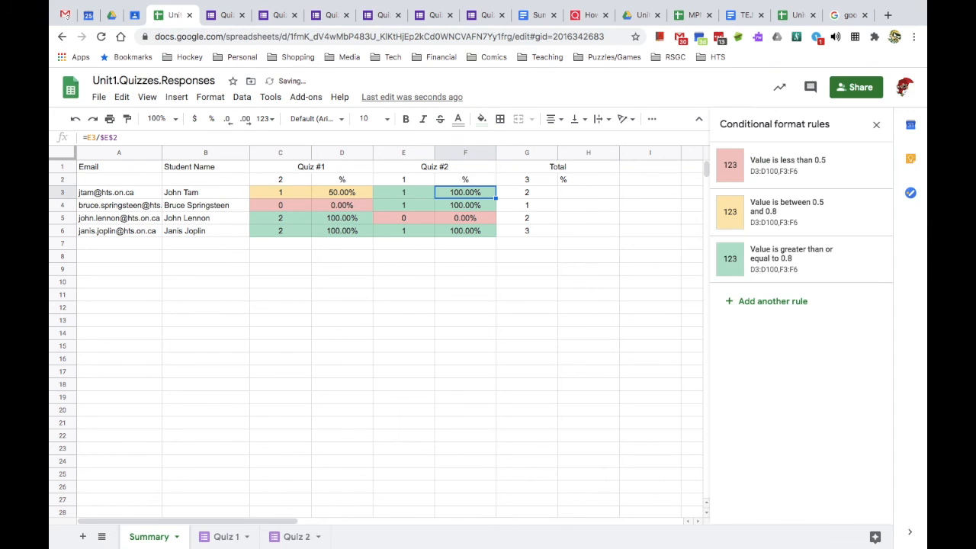
{"action": "left_click", "coordinate": [588, 152]}
{"action": "left_click", "coordinate": [554, 119]}
{"action": "left_click", "coordinate": [569, 139]}
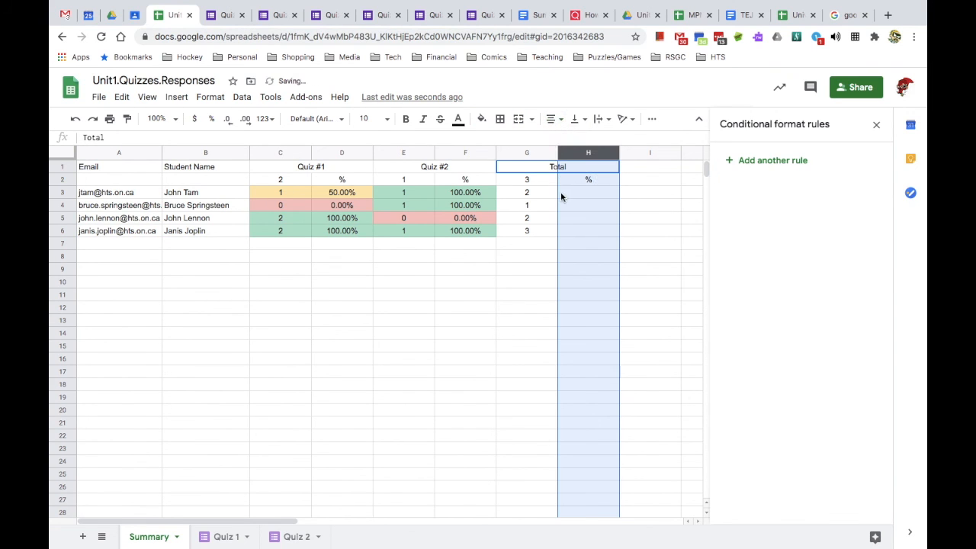
- Copy the Quiz #2 percentage formulas from F3:F6 into H3:H6
{"action": "left_click", "coordinate": [560, 197]}
{"action": "left_click_drag", "start_coordinate": [468, 198], "coordinate": [468, 240]}
{"action": "key", "text": "ctrl+c"}
{"action": "left_click_drag", "start_coordinate": [575, 188], "coordinate": [575, 229]}
{"action": "key", "text": "ctrl+v"}
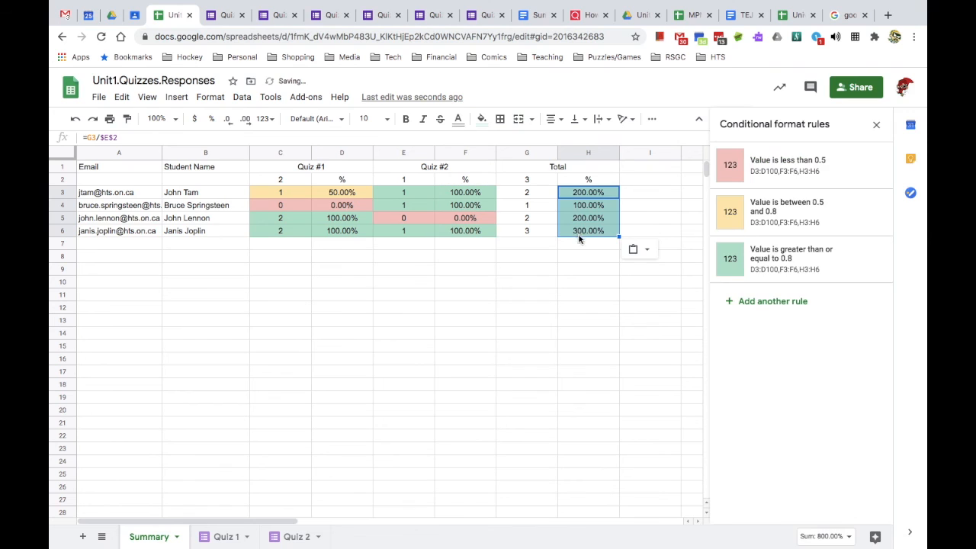
- Correct the first total percentage to =G3/G$2 and paste it for the other students (66.67%, 33.33%, 66.67%, 100.00%)
{"action": "left_click", "coordinate": [583, 191]}
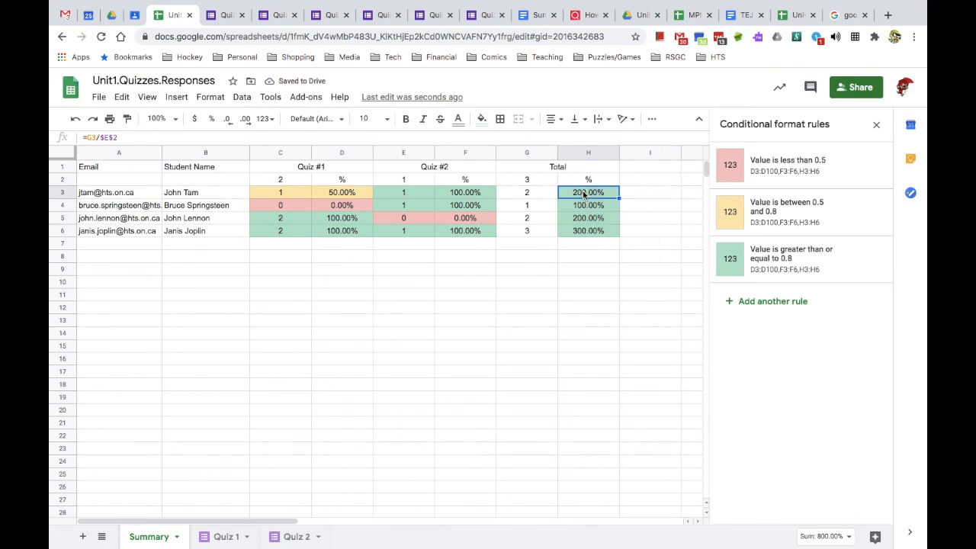
{"action": "left_click", "coordinate": [105, 137]}
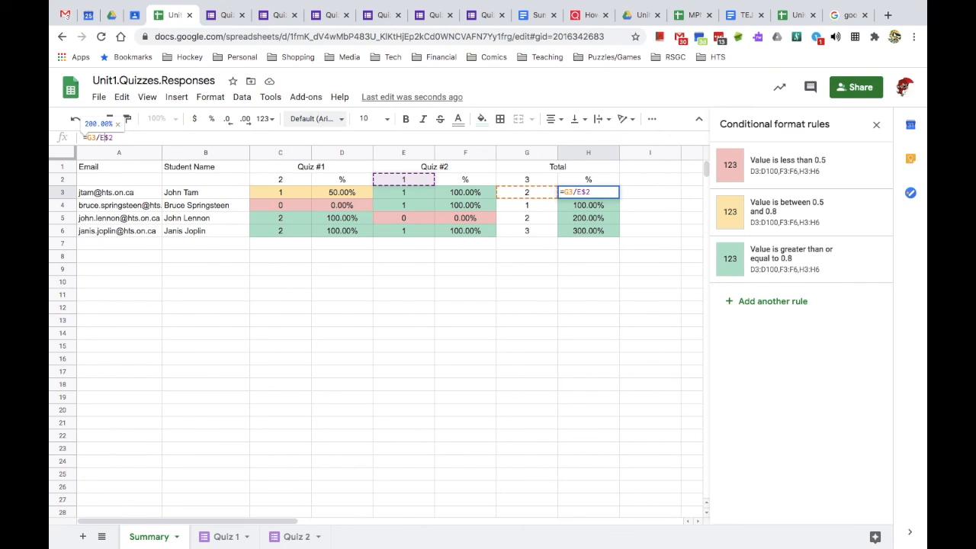
{"action": "key", "text": "BackSpace"}
{"action": "type", "text": "G"}
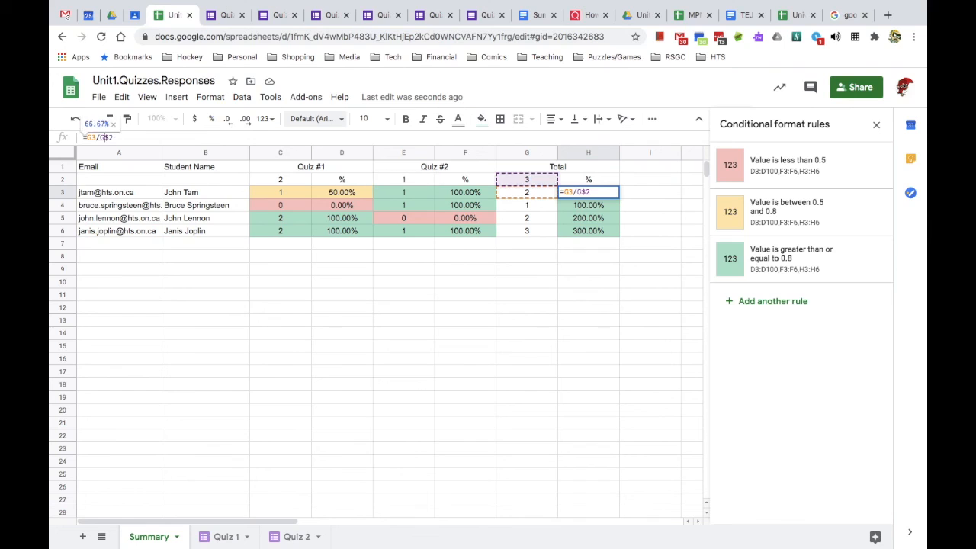
{"action": "key", "text": "Return"}
{"action": "left_click", "coordinate": [608, 193]}
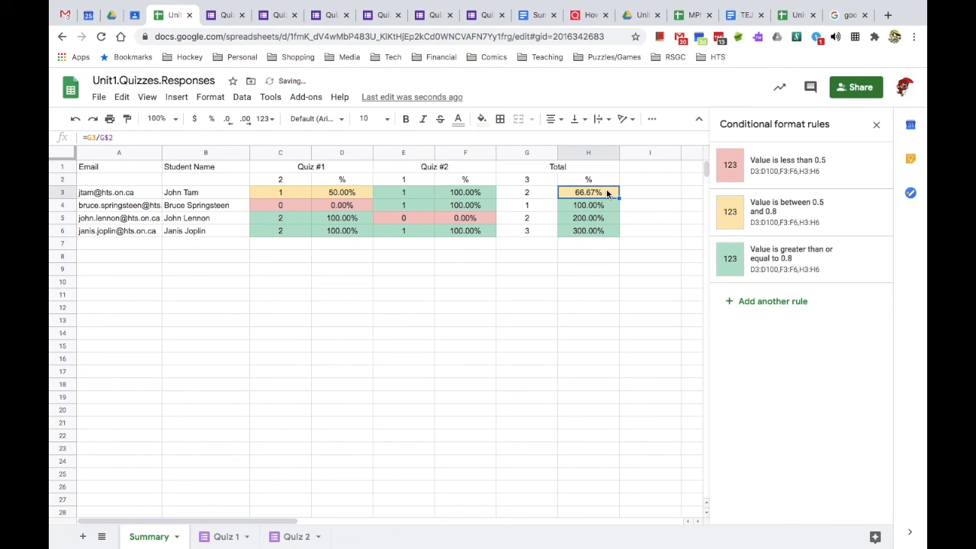
{"action": "left_click_drag", "start_coordinate": [607, 205], "coordinate": [606, 230]}
{"action": "key", "text": "ctrl+v"}
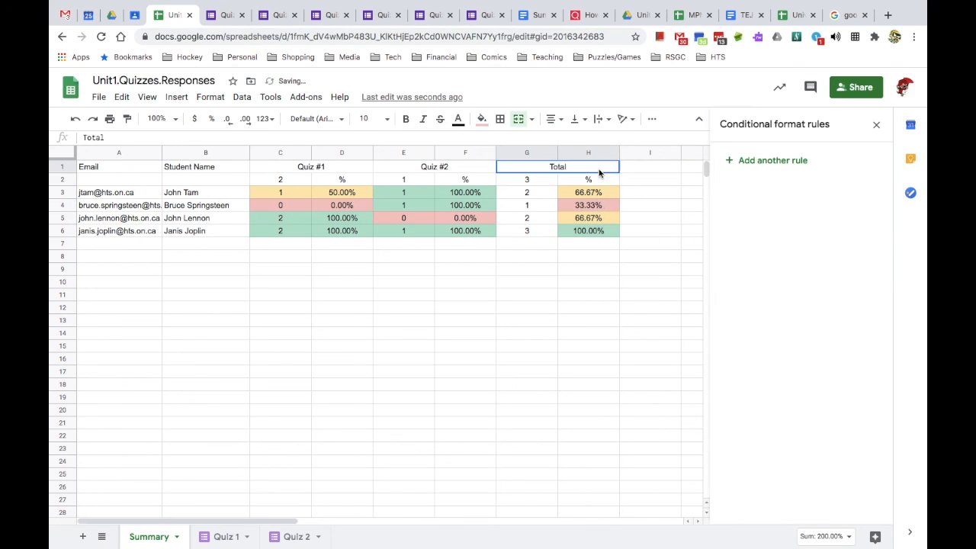
{"action": "left_click", "coordinate": [600, 231]}
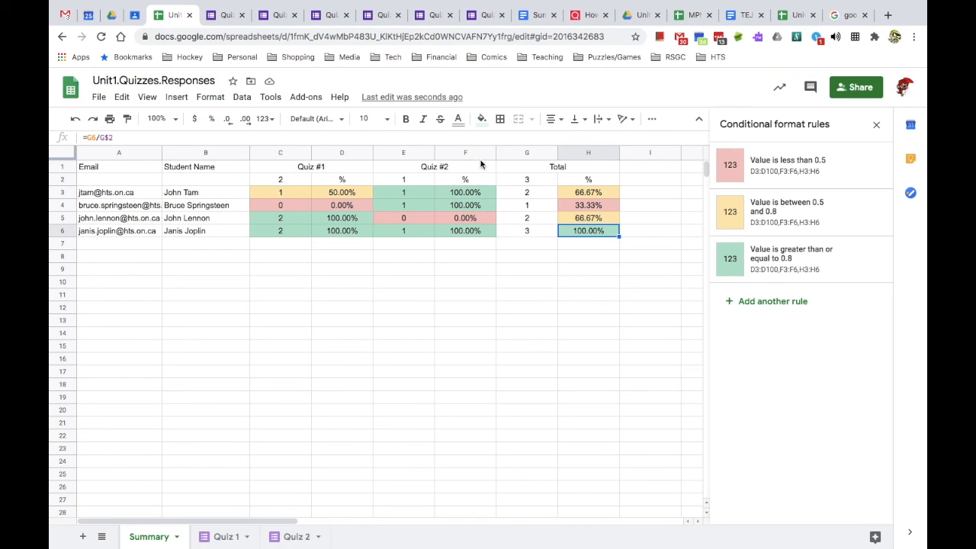
{"action": "left_click_drag", "start_coordinate": [475, 151], "coordinate": [517, 155]}
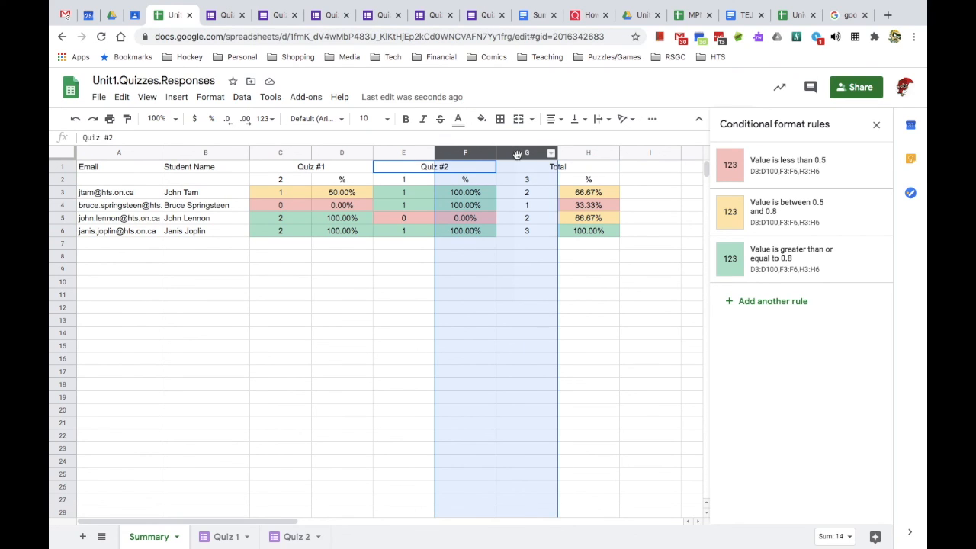
{"action": "left_click", "coordinate": [639, 347]}
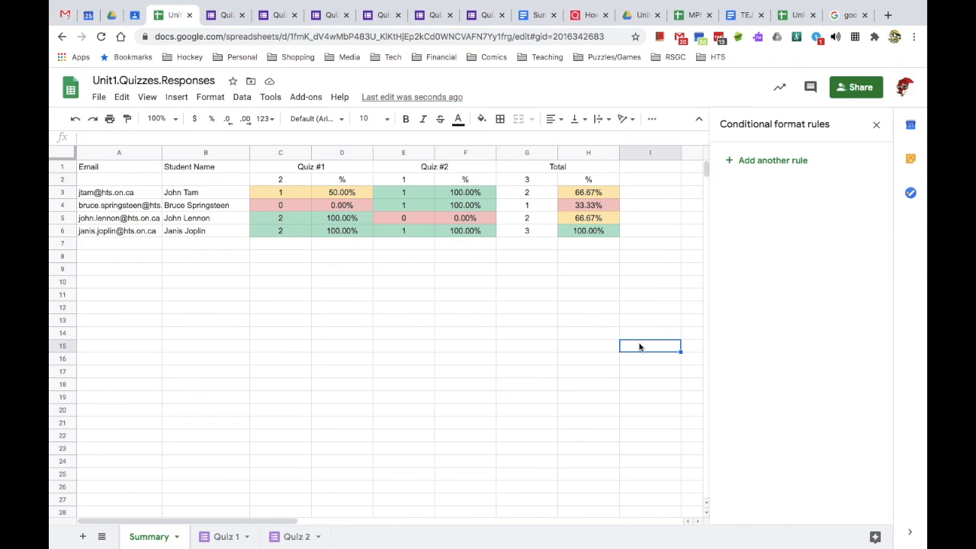